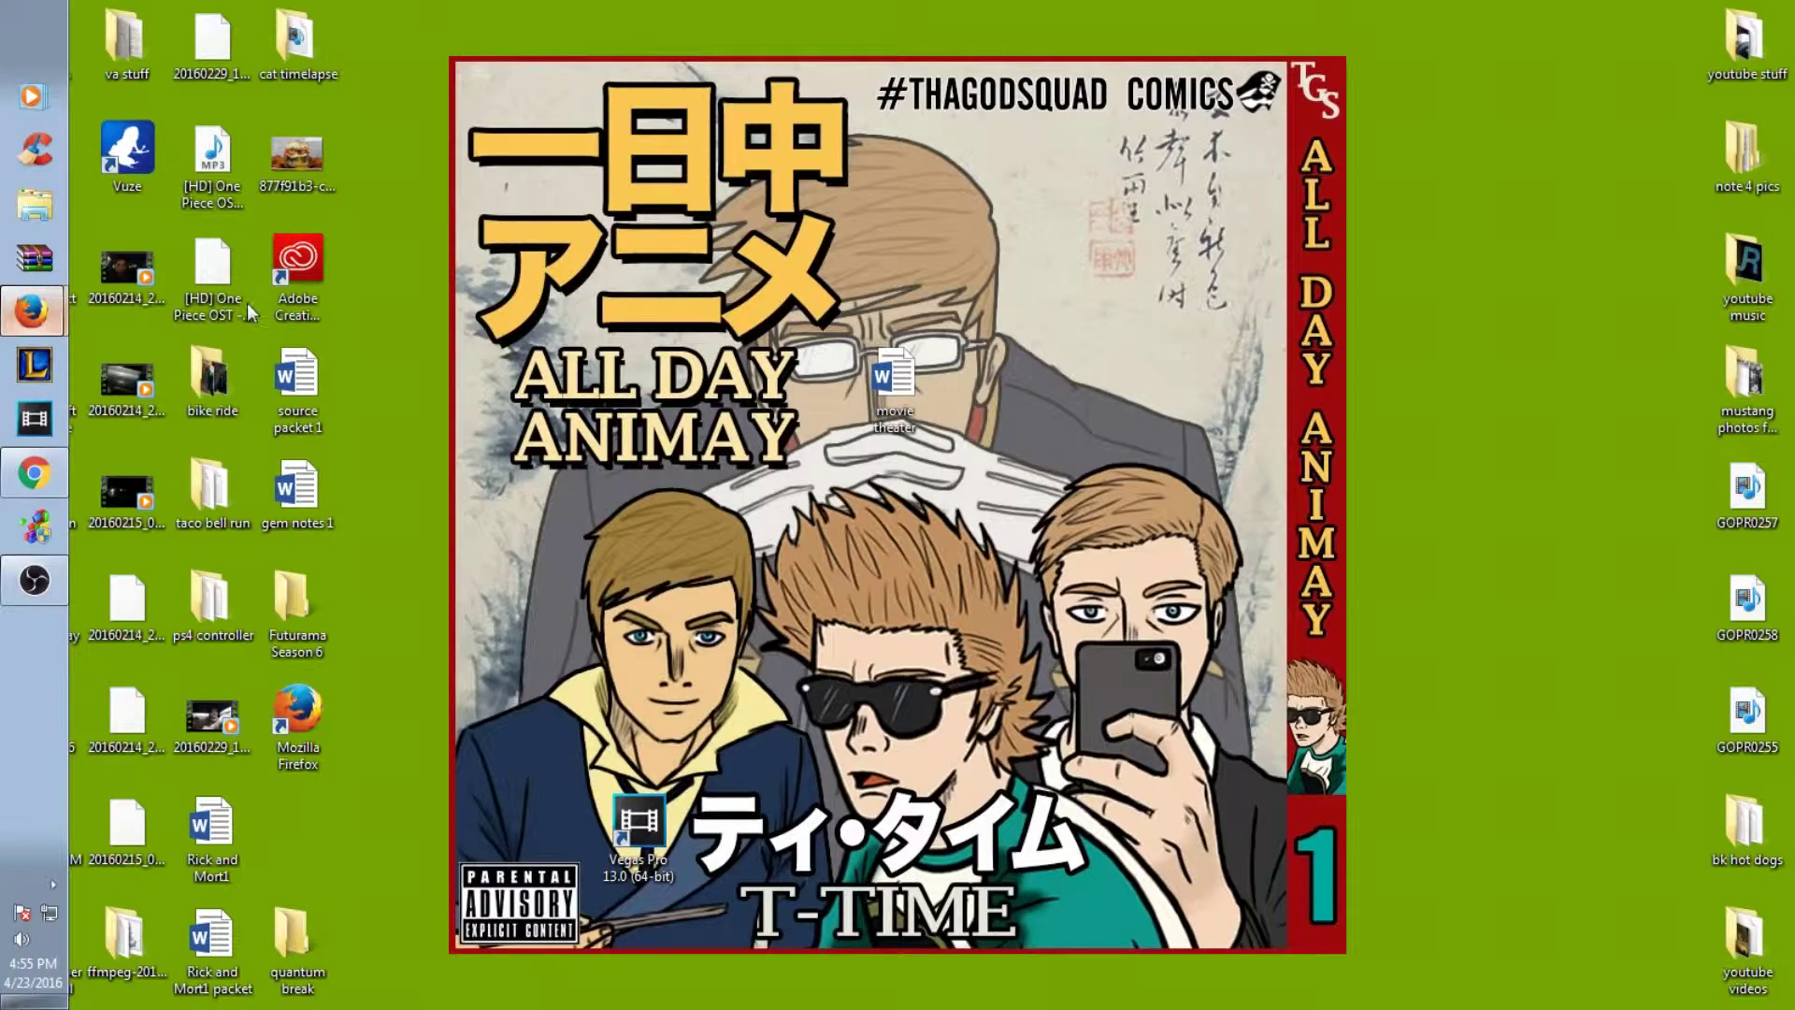
# Restore the Firefox window that shows the signed-in Xbox site.
pyautogui.click(33, 311)
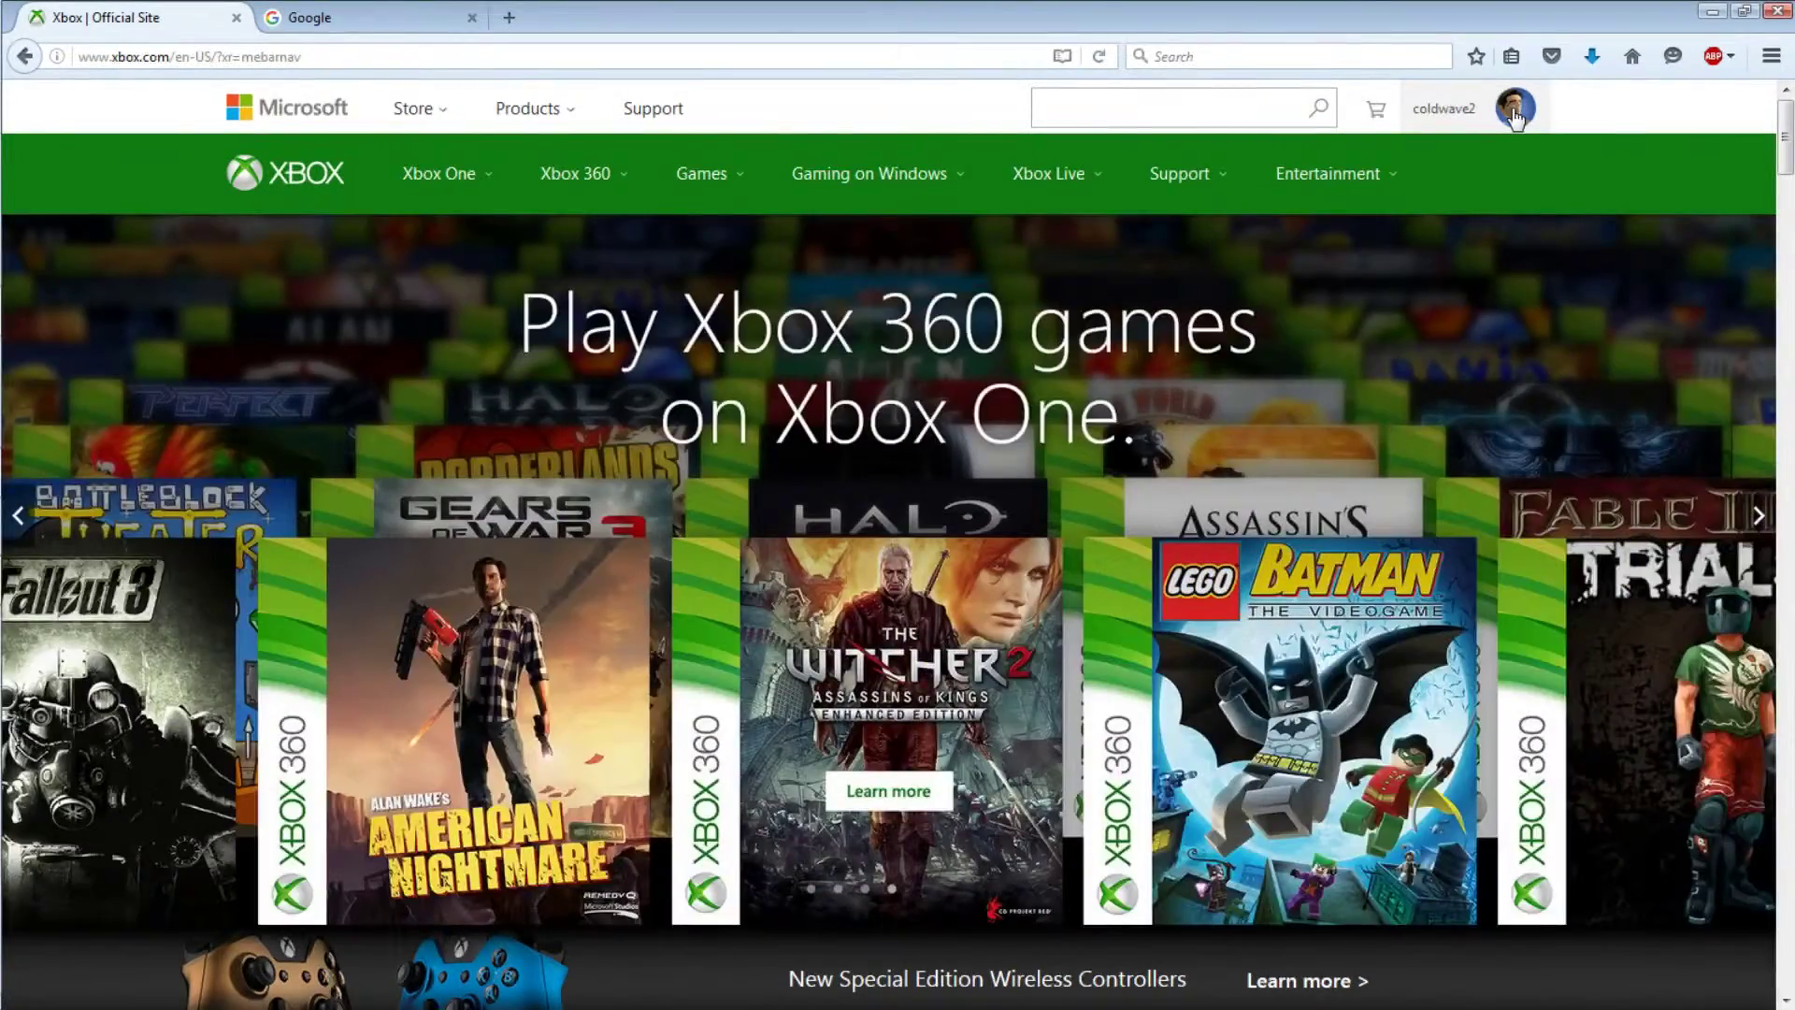
# Go to the account's Xbox profile page, showing 1,955 gamerscore and 9 friends.
pyautogui.click(1515, 111)
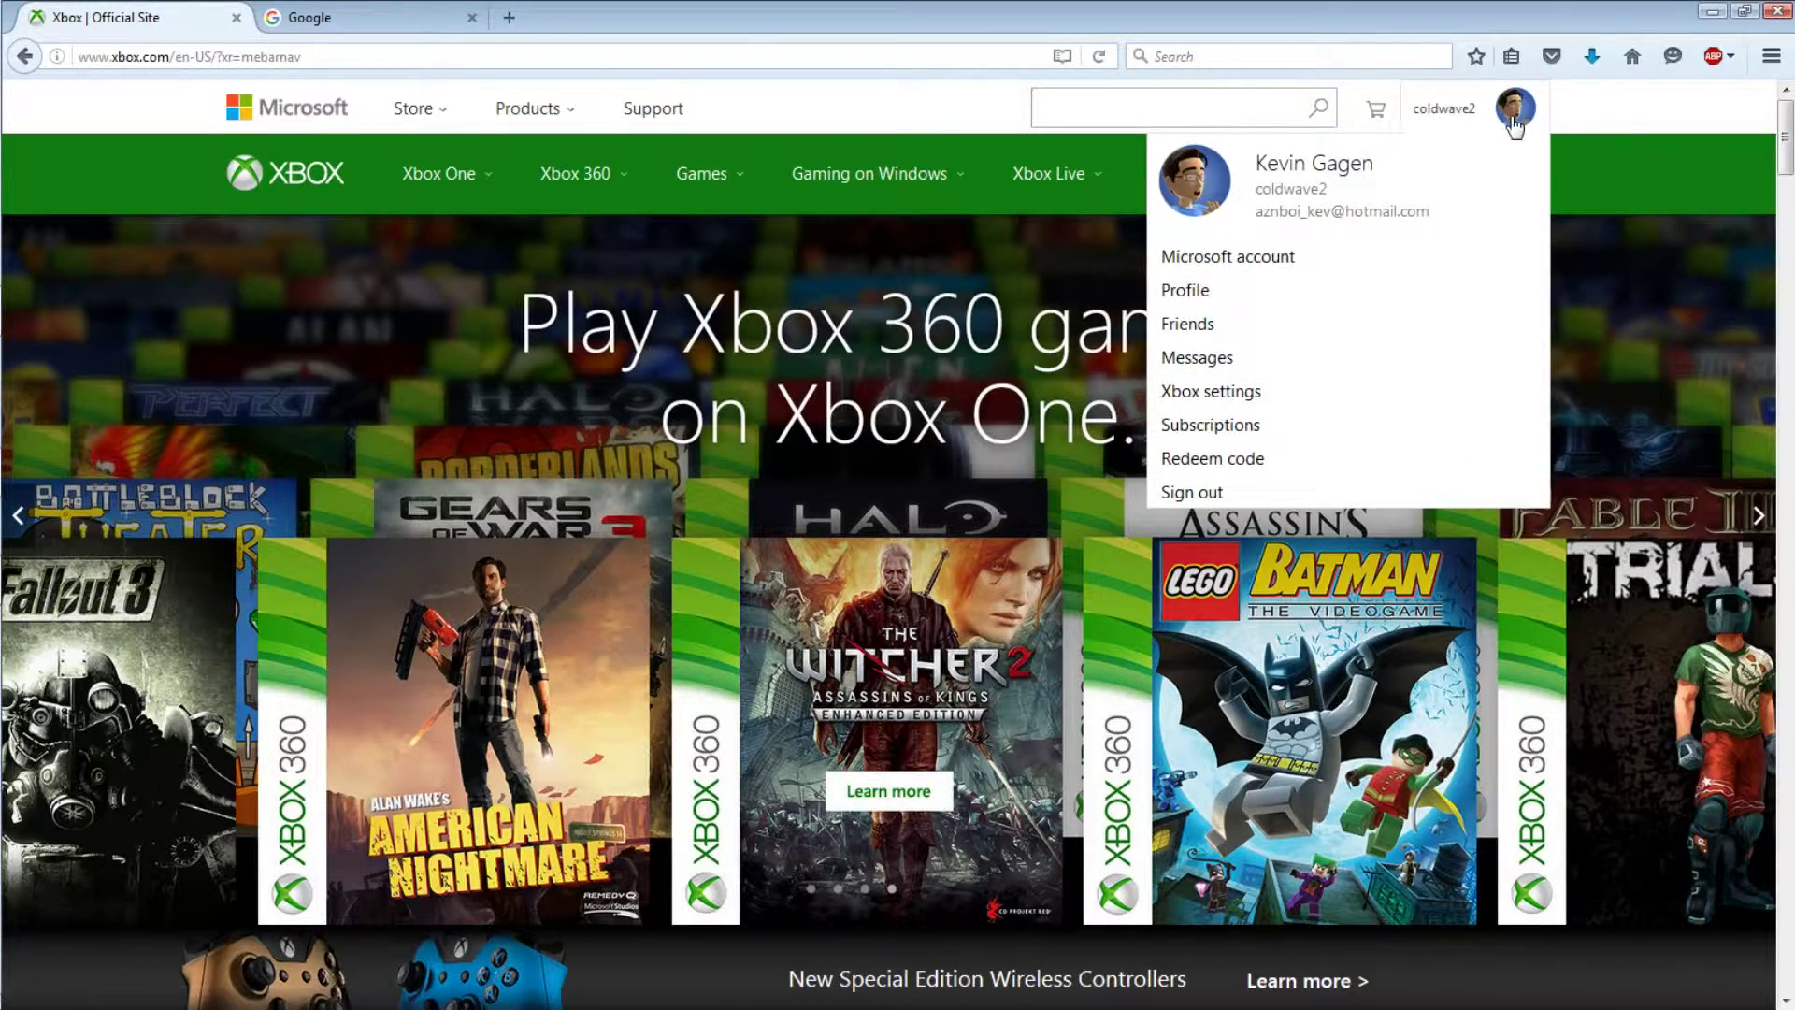
pyautogui.click(1515, 117)
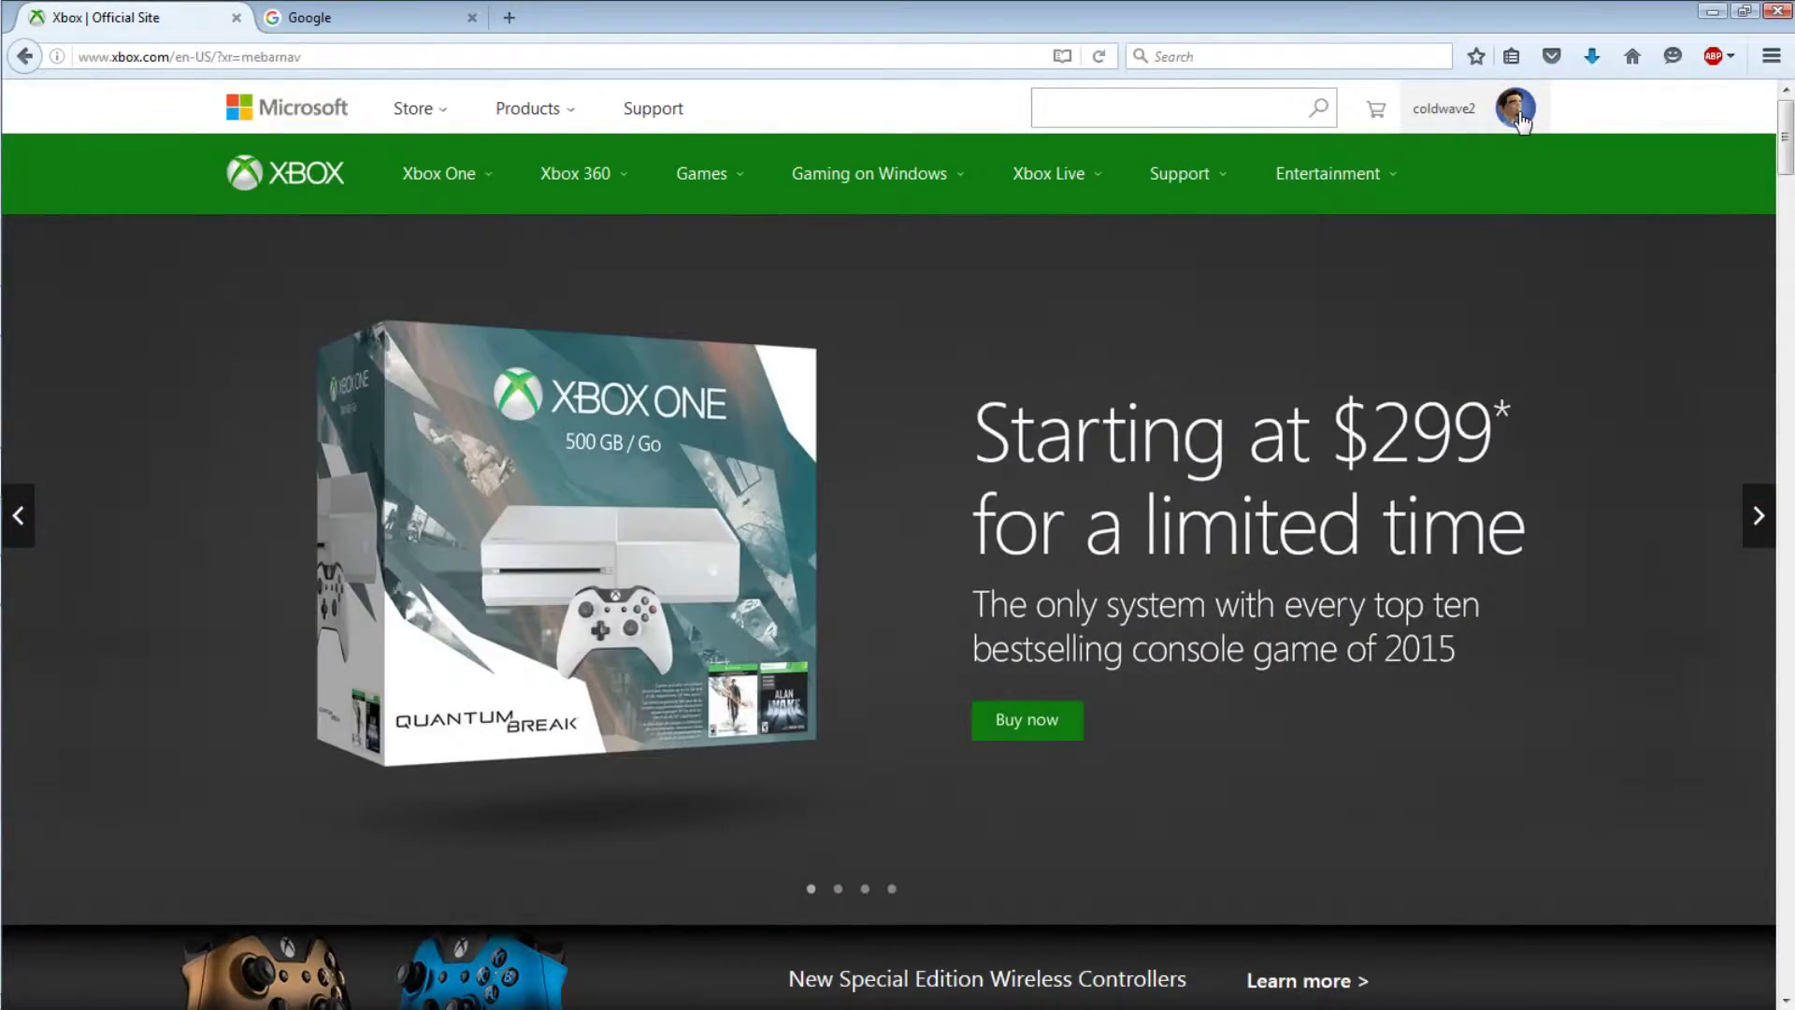
pyautogui.click(1519, 118)
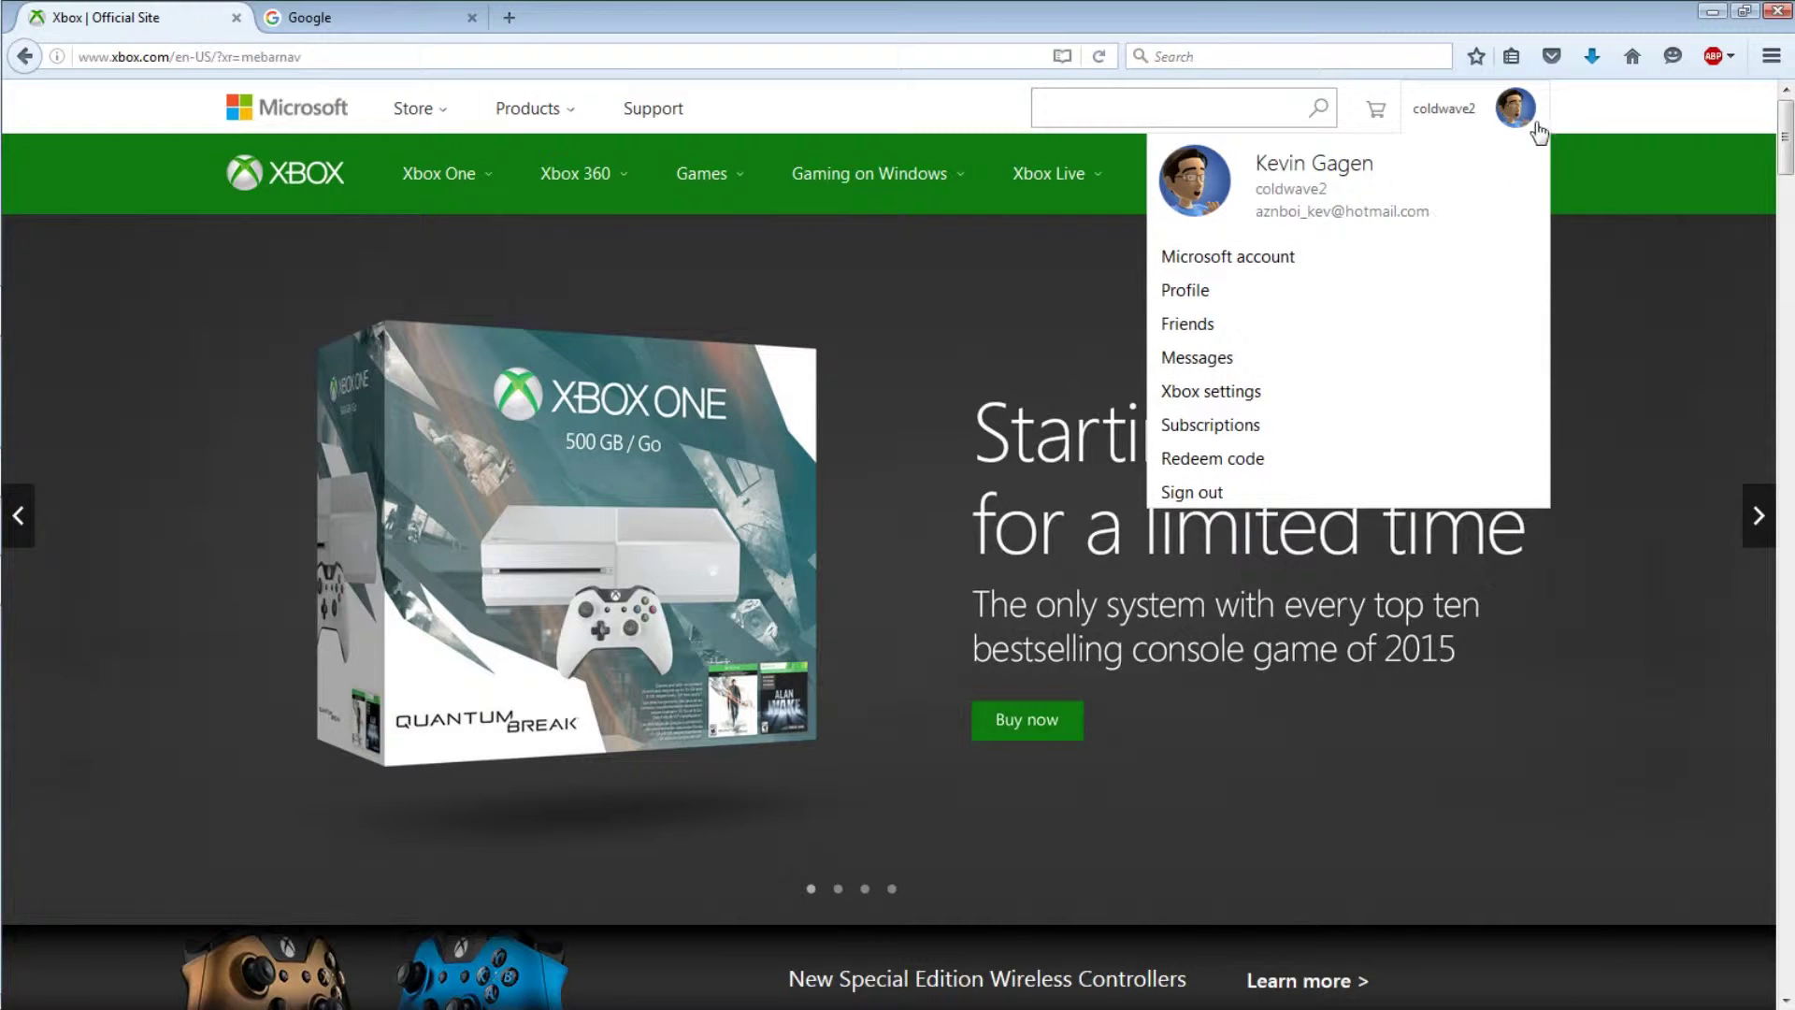
pyautogui.click(452, 56)
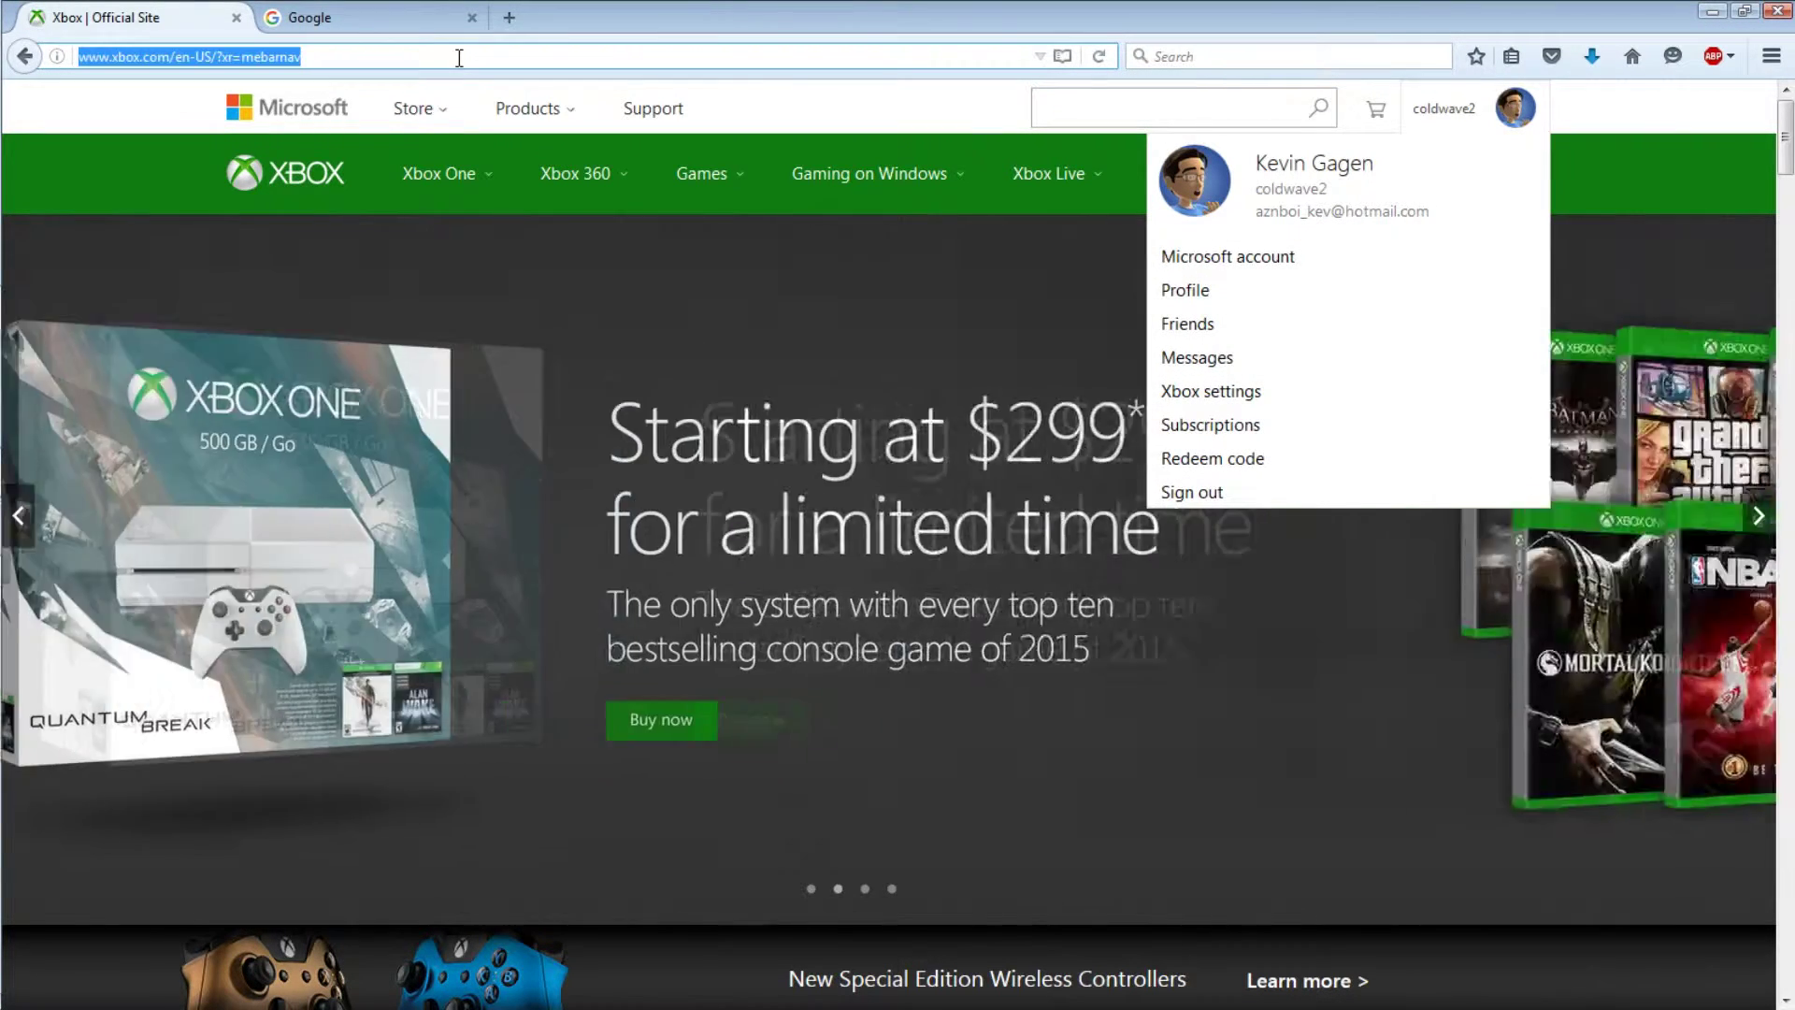
pyautogui.click(422, 63)
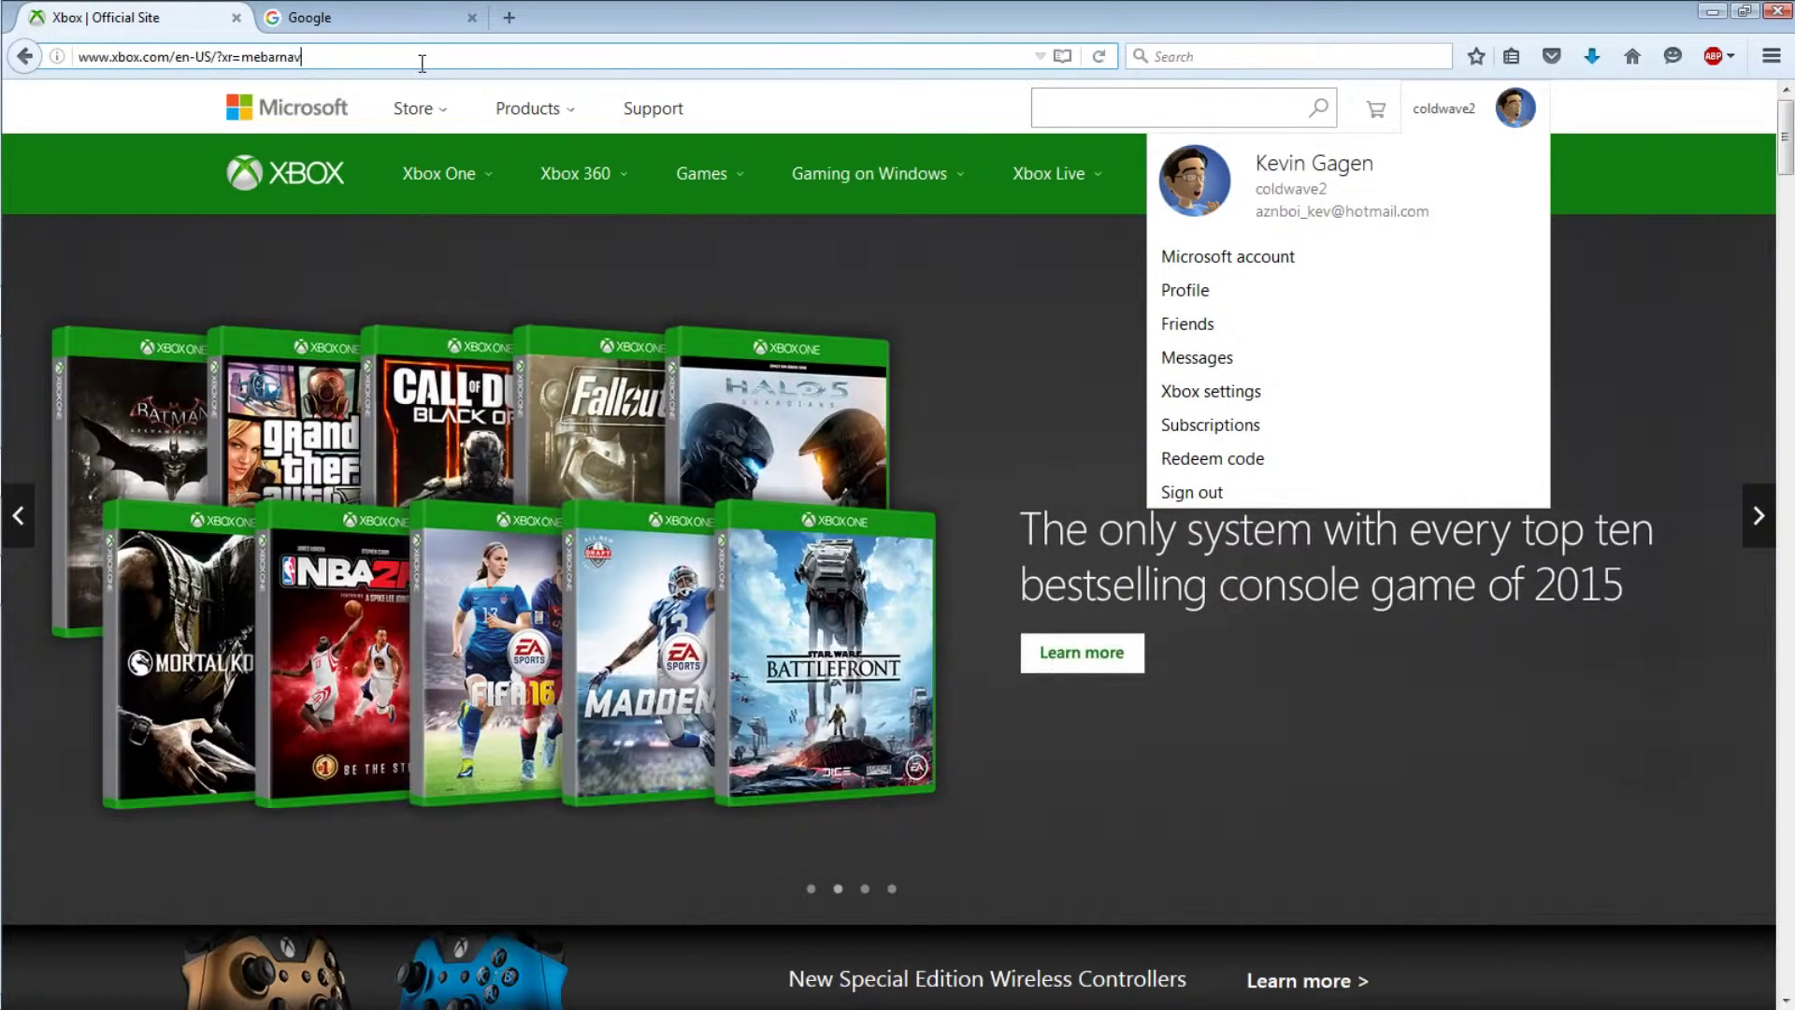
pyautogui.click(1516, 112)
pyautogui.click(1514, 111)
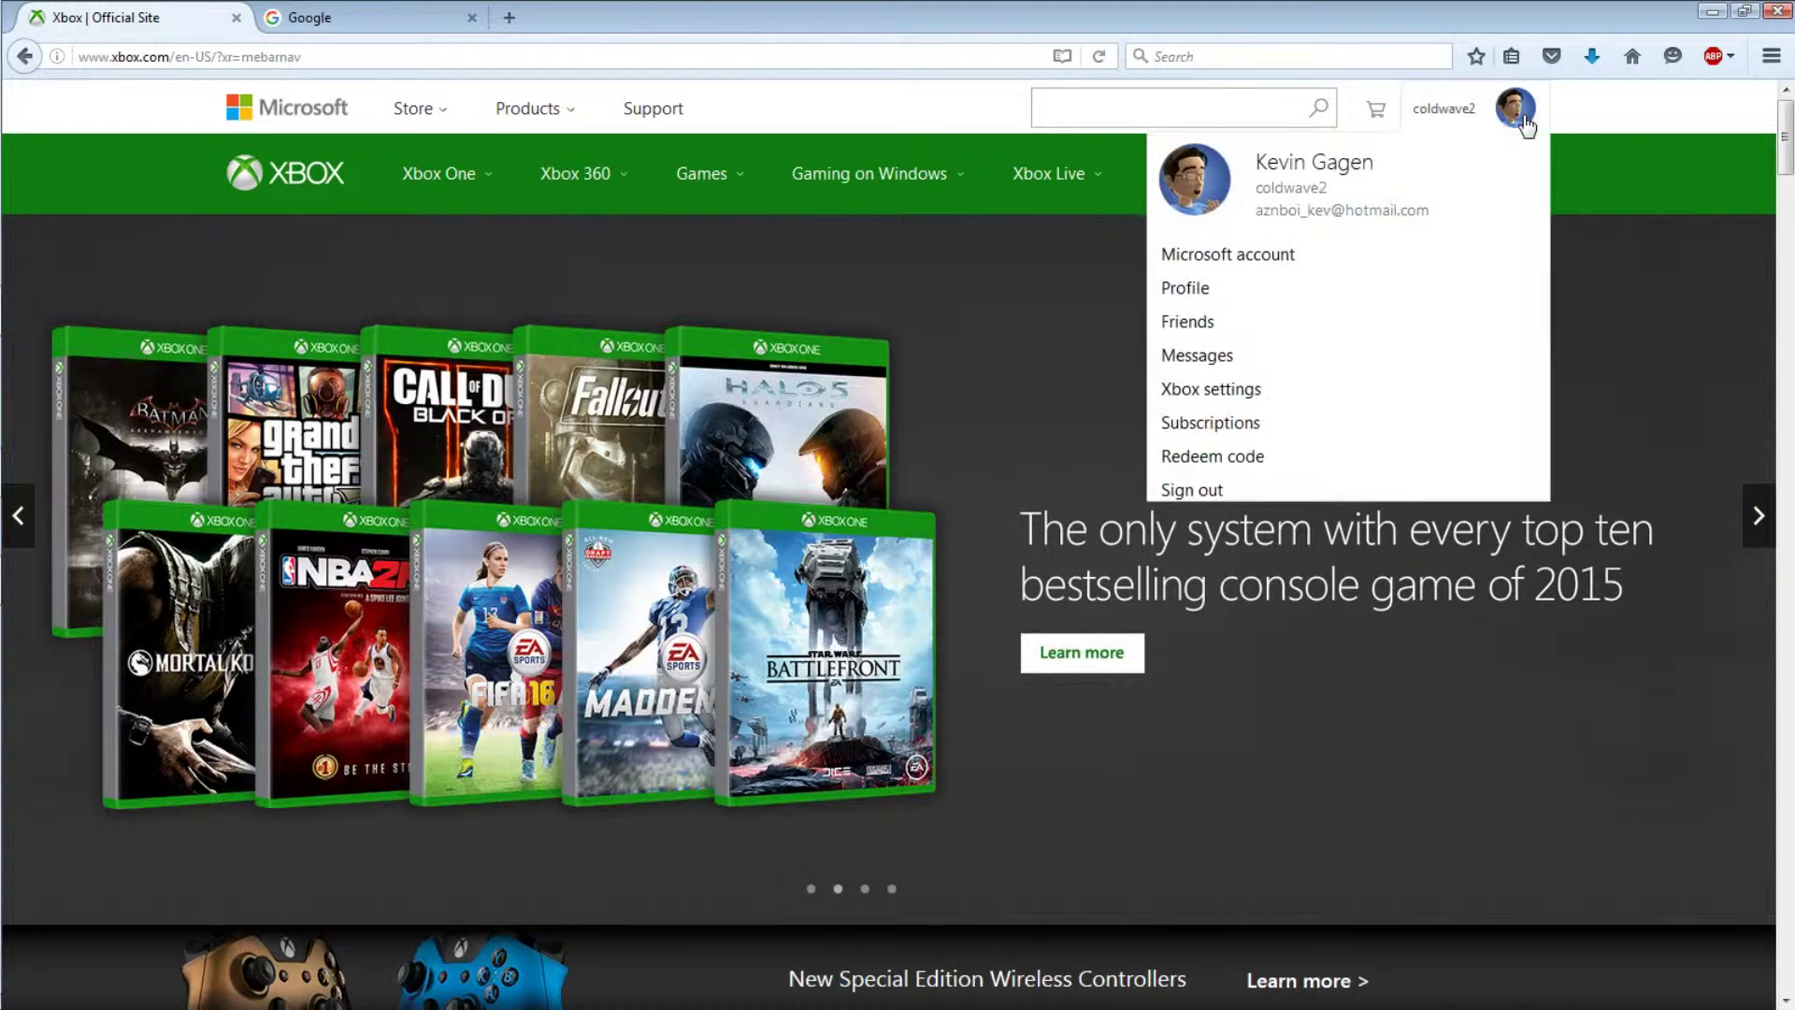
pyautogui.click(1215, 309)
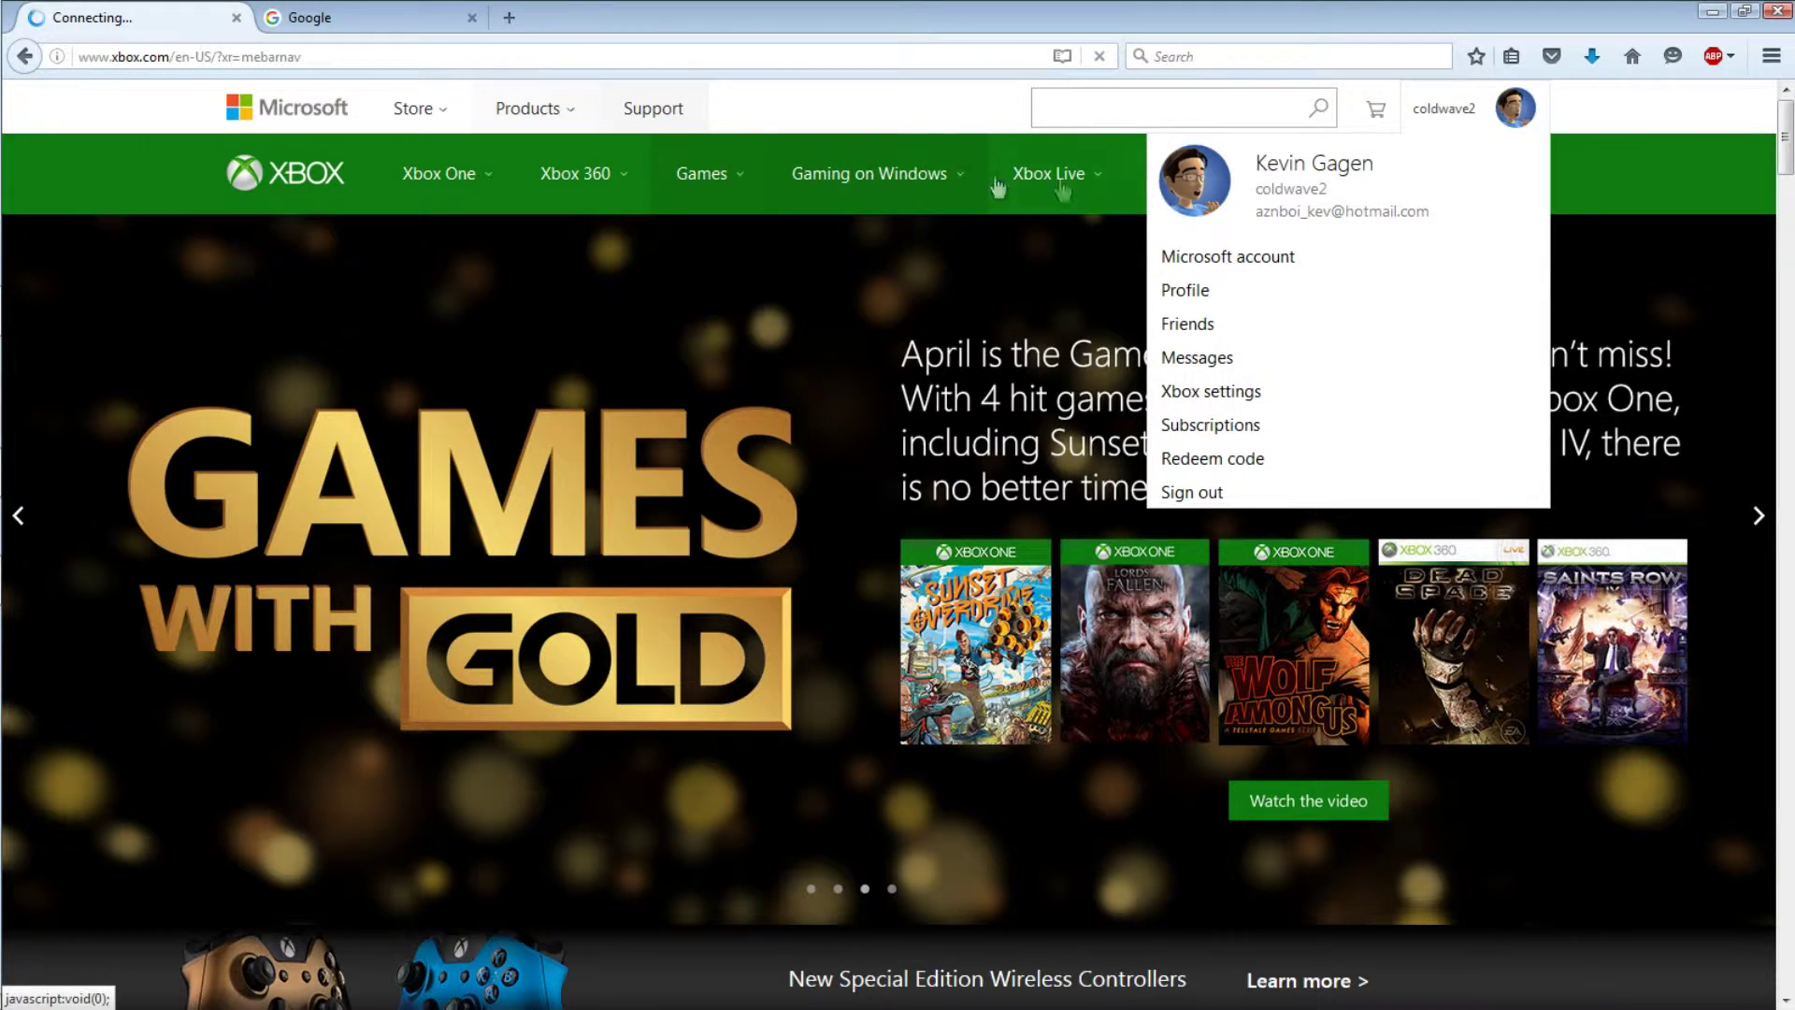
pyautogui.moveTo(3, 839)
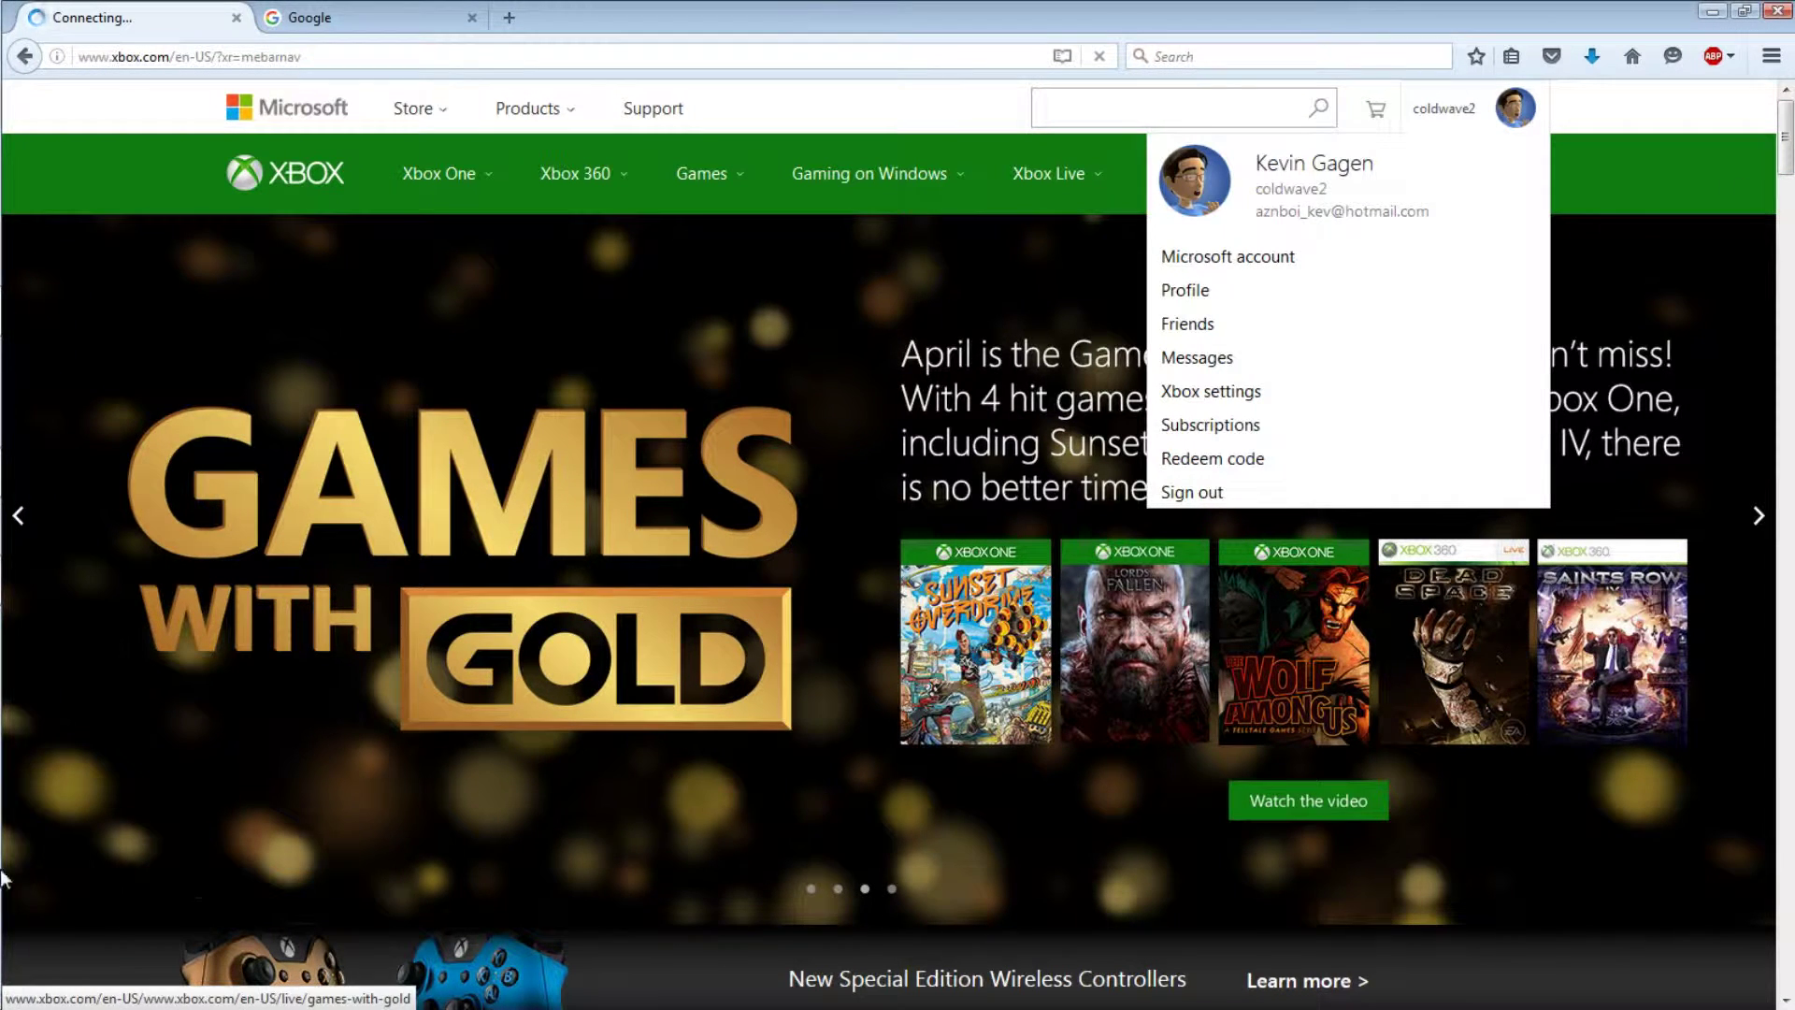
pyautogui.moveTo(20, 963)
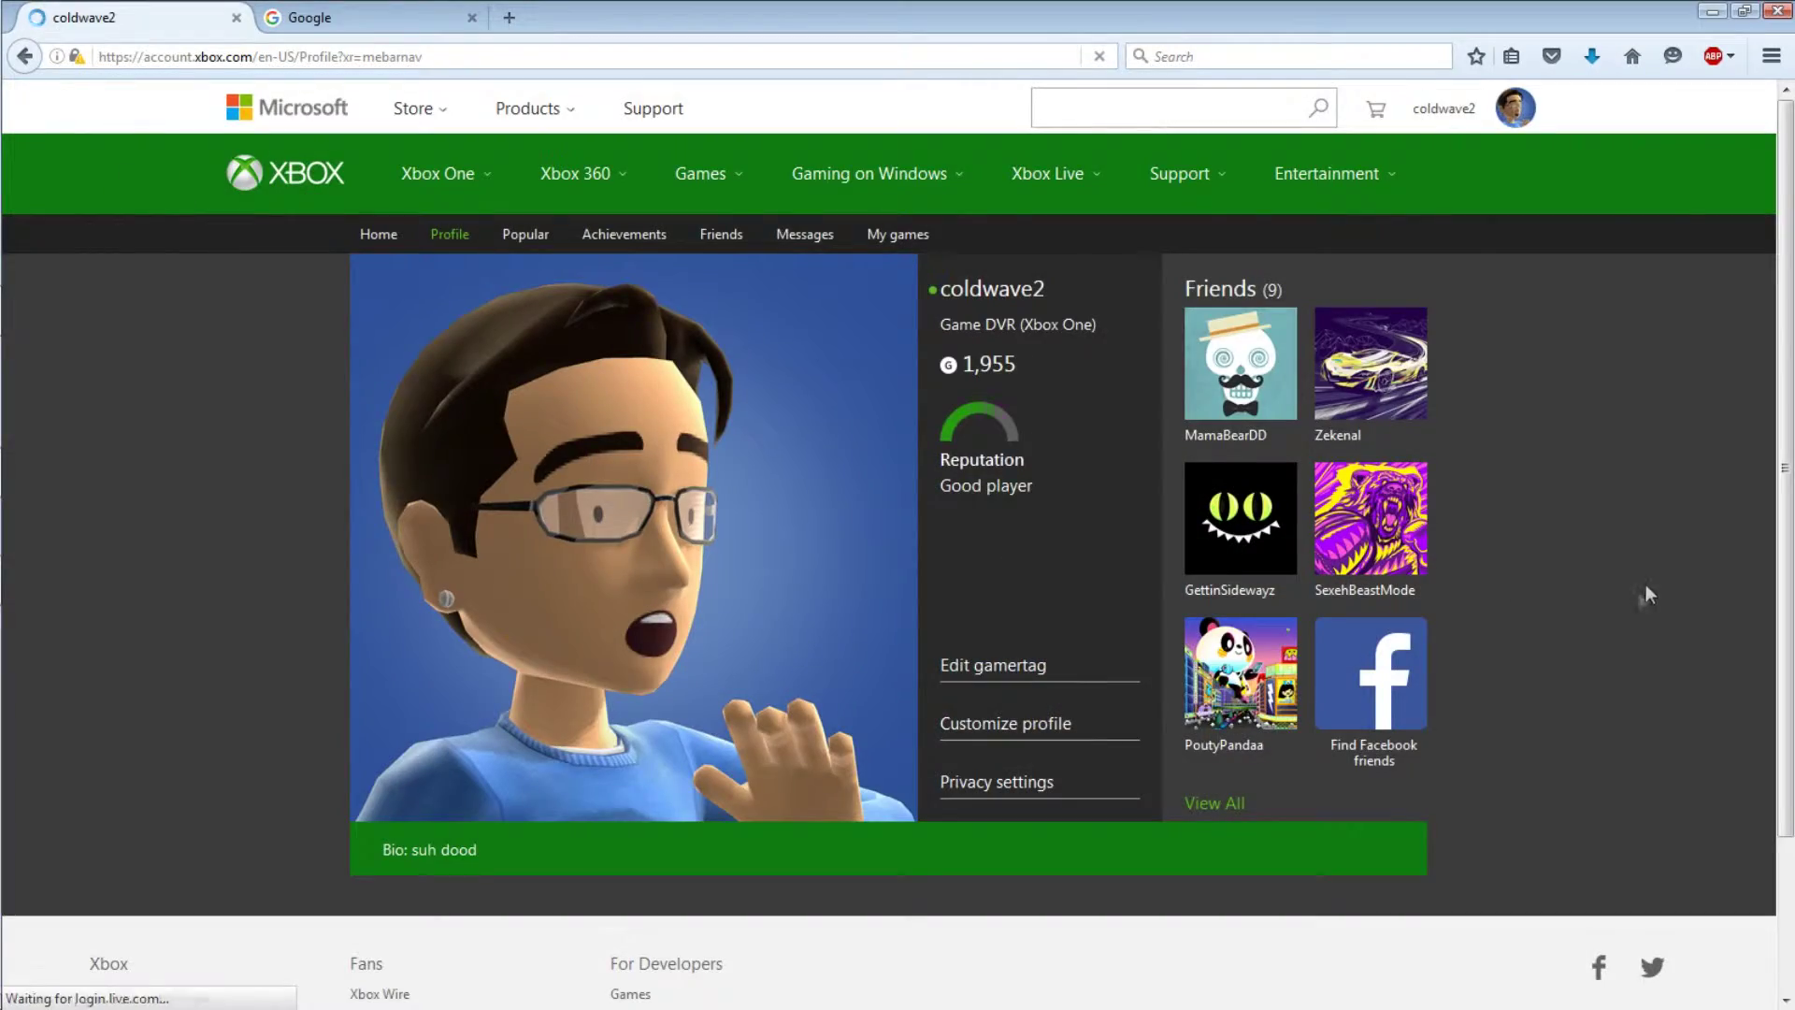
# Scroll to Game clips and show all of the account's clips with View All.
pyautogui.scroll(-6, 1638, 576)
pyautogui.scroll(5, 1633, 589)
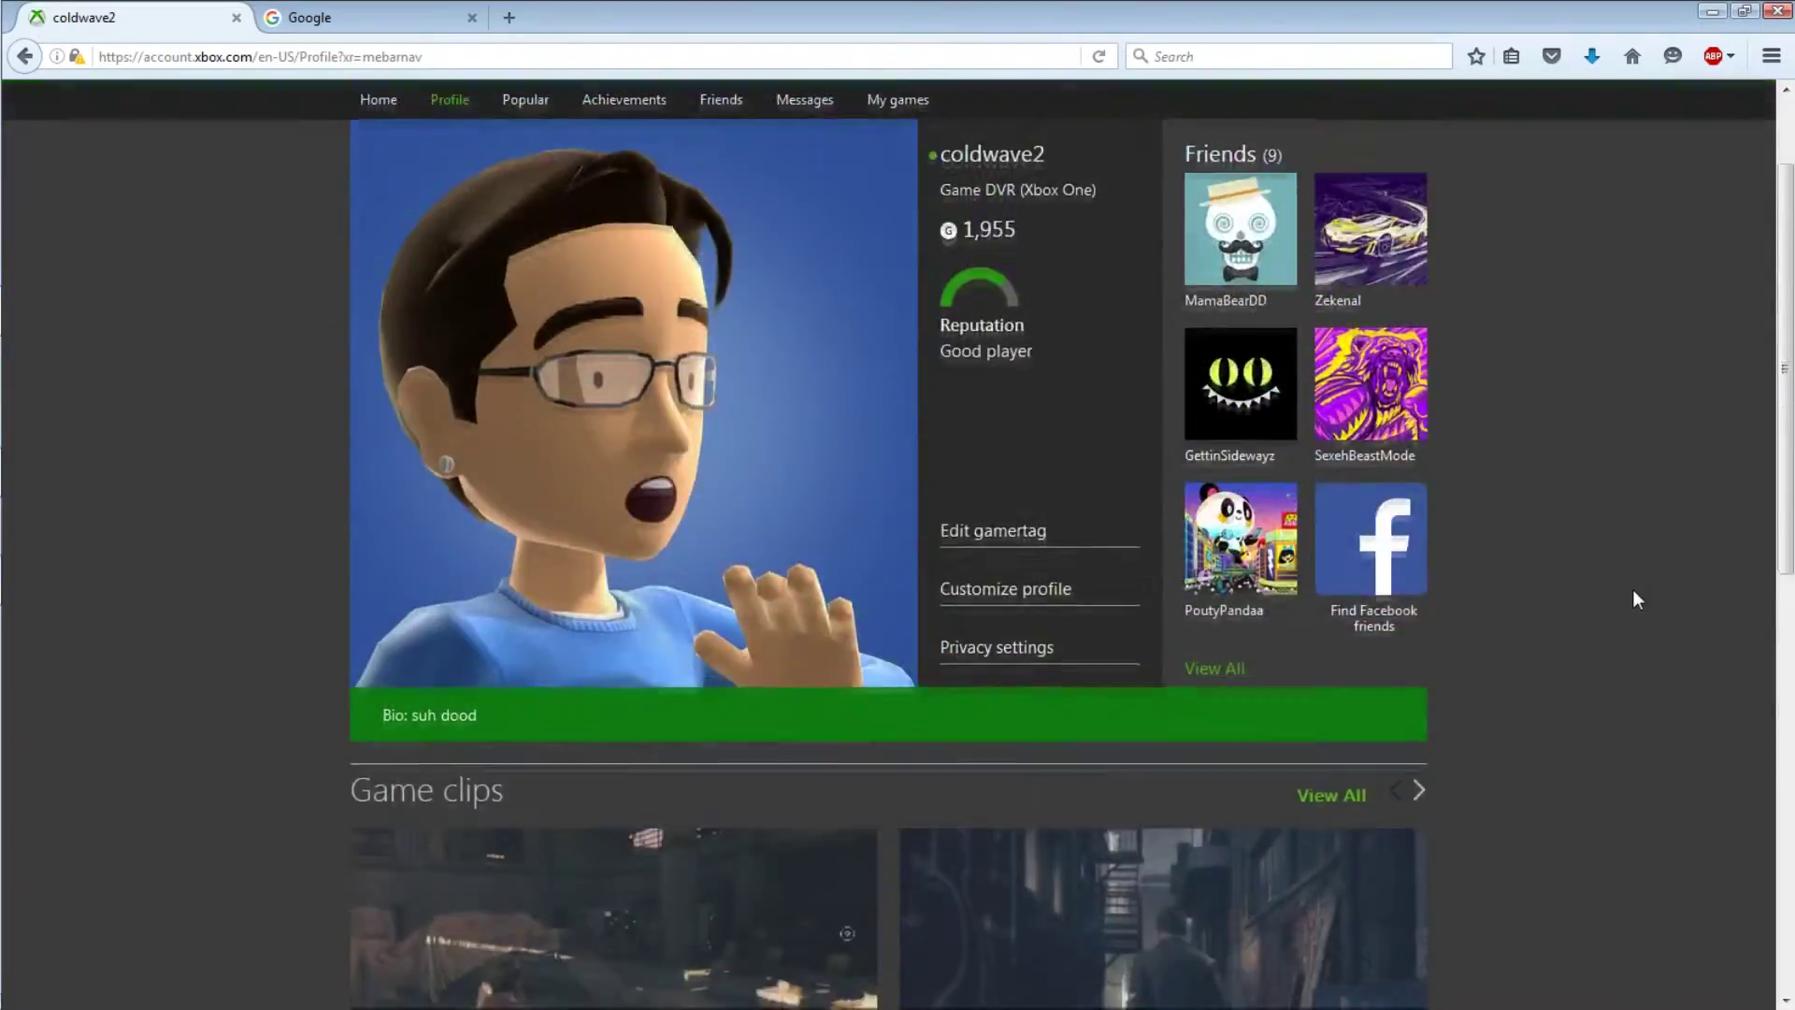
pyautogui.scroll(-5, 1647, 632)
pyautogui.scroll(3, 1647, 632)
pyautogui.scroll(3, 1543, 729)
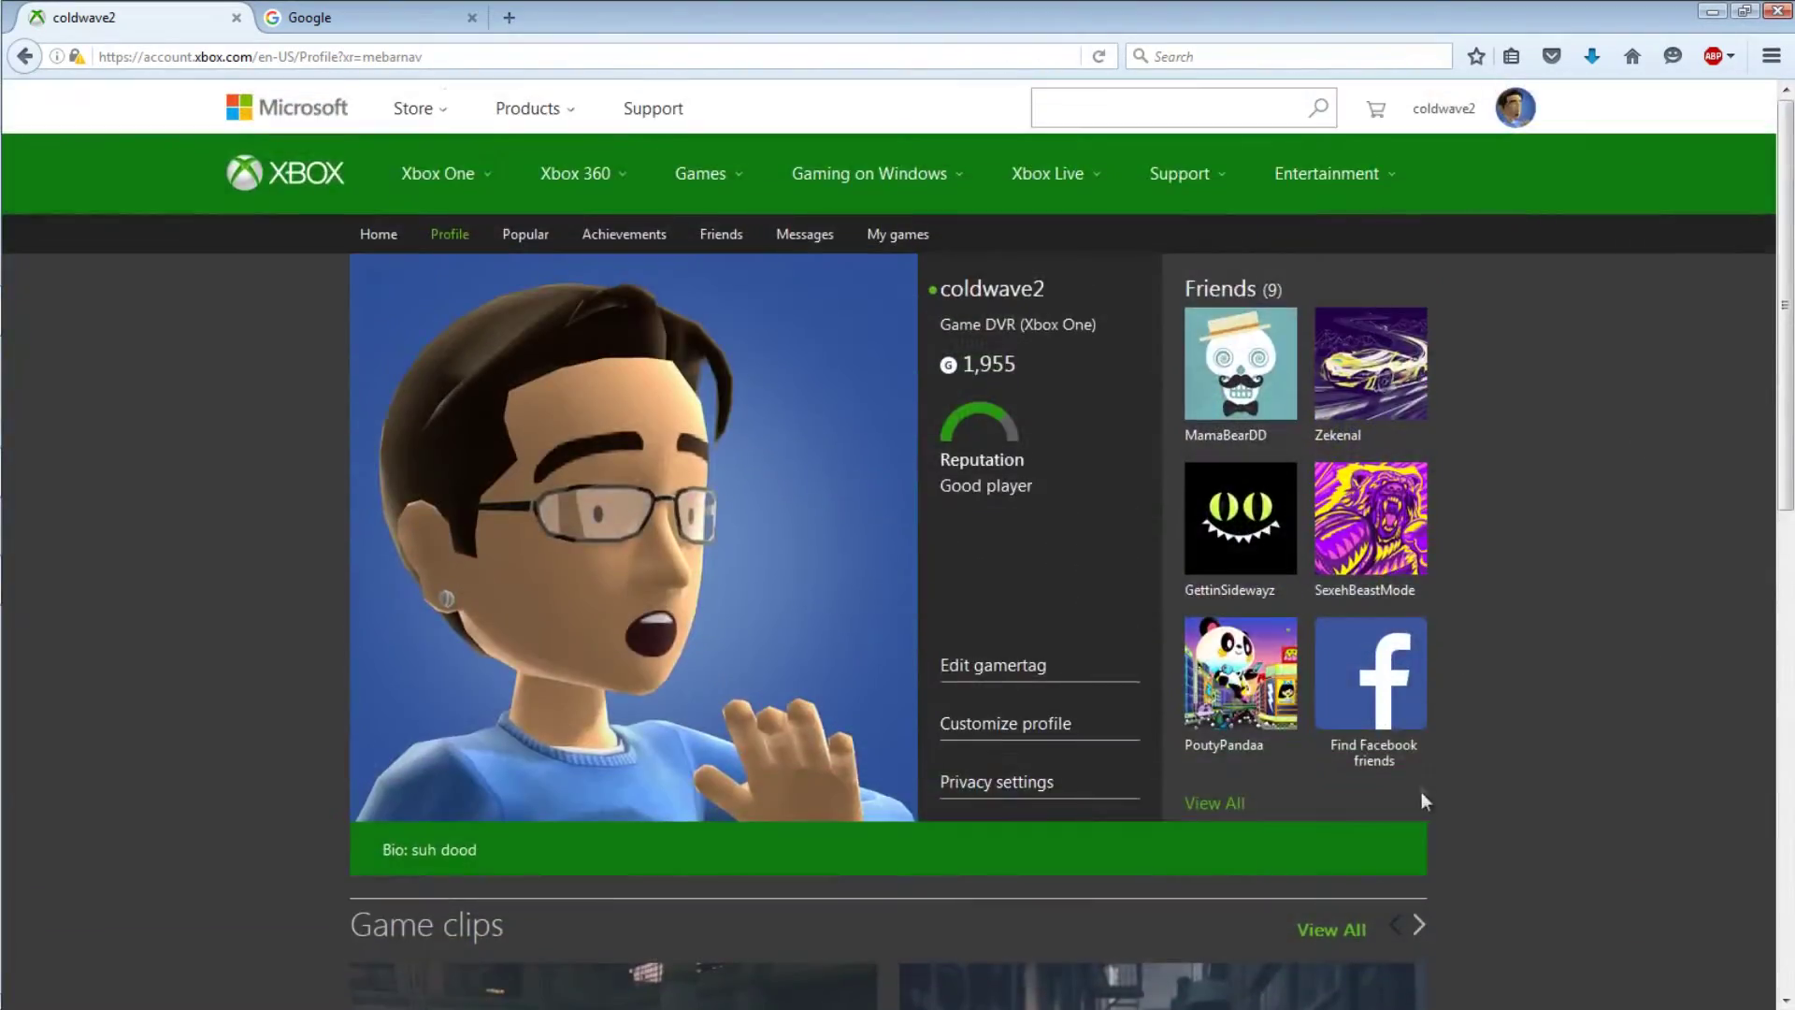
pyautogui.scroll(-4, 1383, 692)
pyautogui.click(1336, 550)
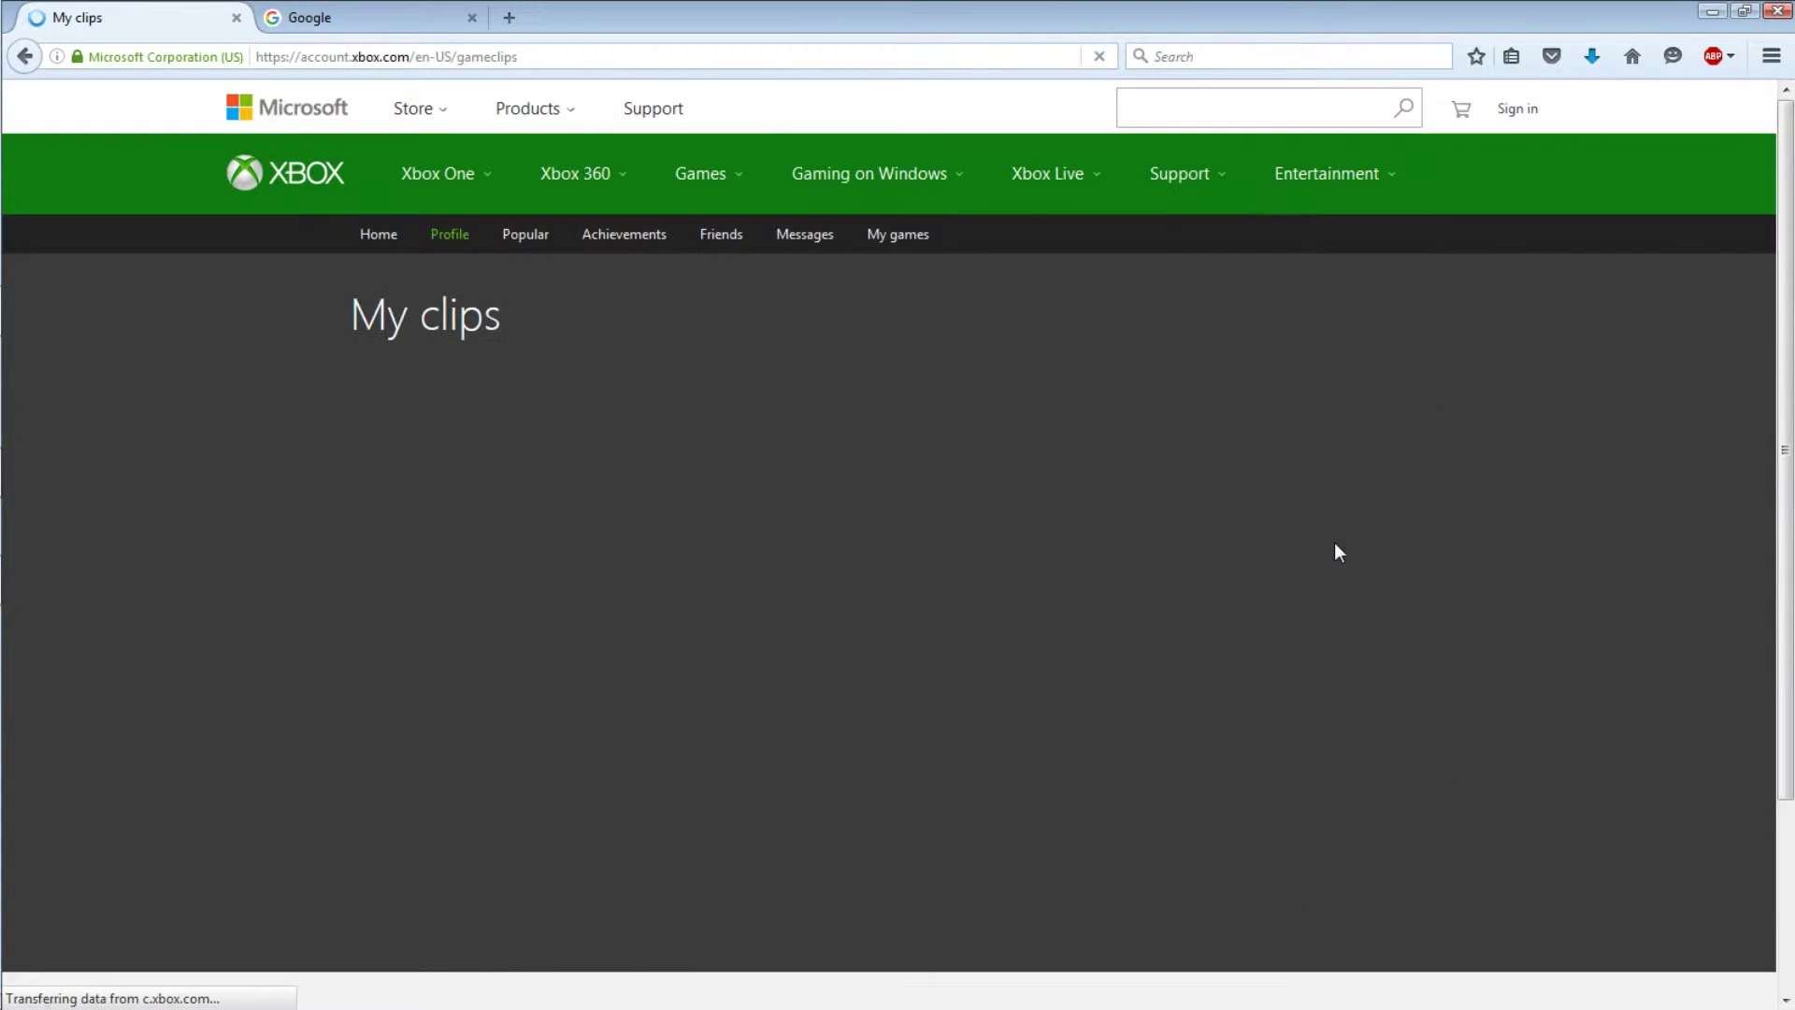
# Open the second Quantum Break clip in the player overlay.
pyautogui.scroll(-3, 1600, 520)
pyautogui.scroll(3, 1608, 533)
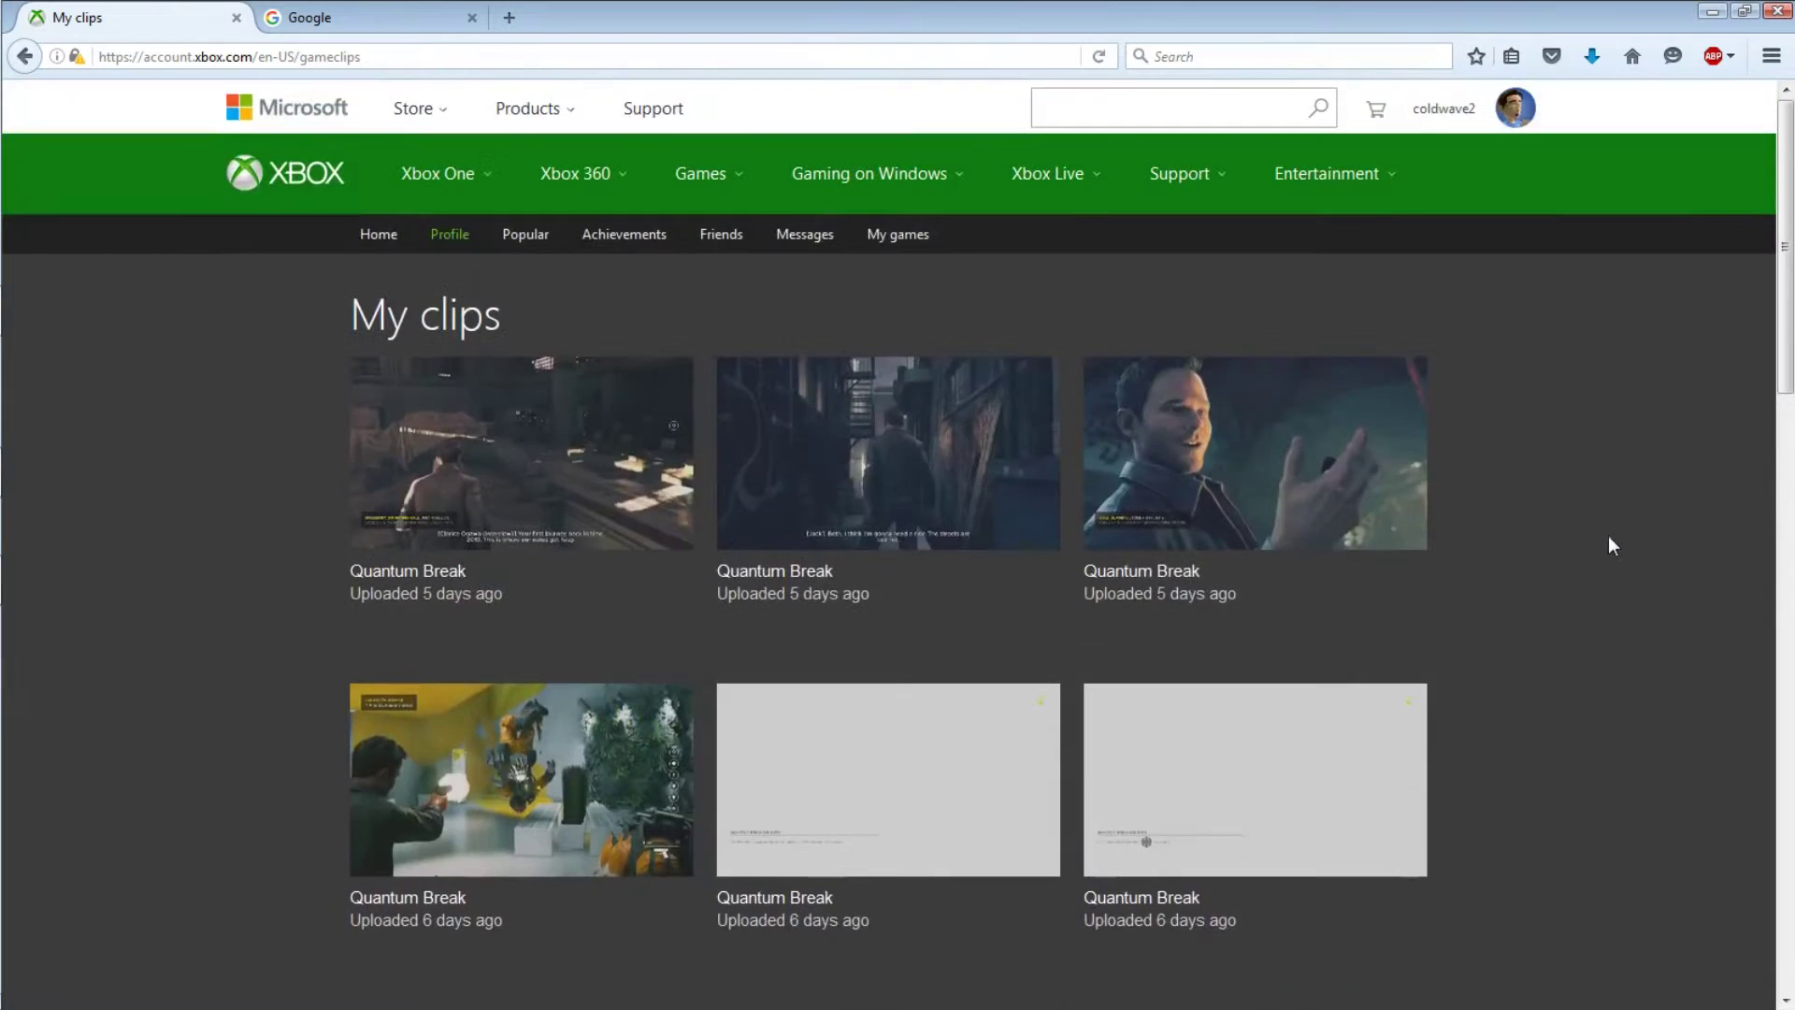
pyautogui.scroll(-2, 1663, 545)
pyautogui.scroll(2, 1495, 560)
pyautogui.scroll(-1, 1215, 561)
pyautogui.scroll(1, 1075, 608)
pyautogui.click(911, 462)
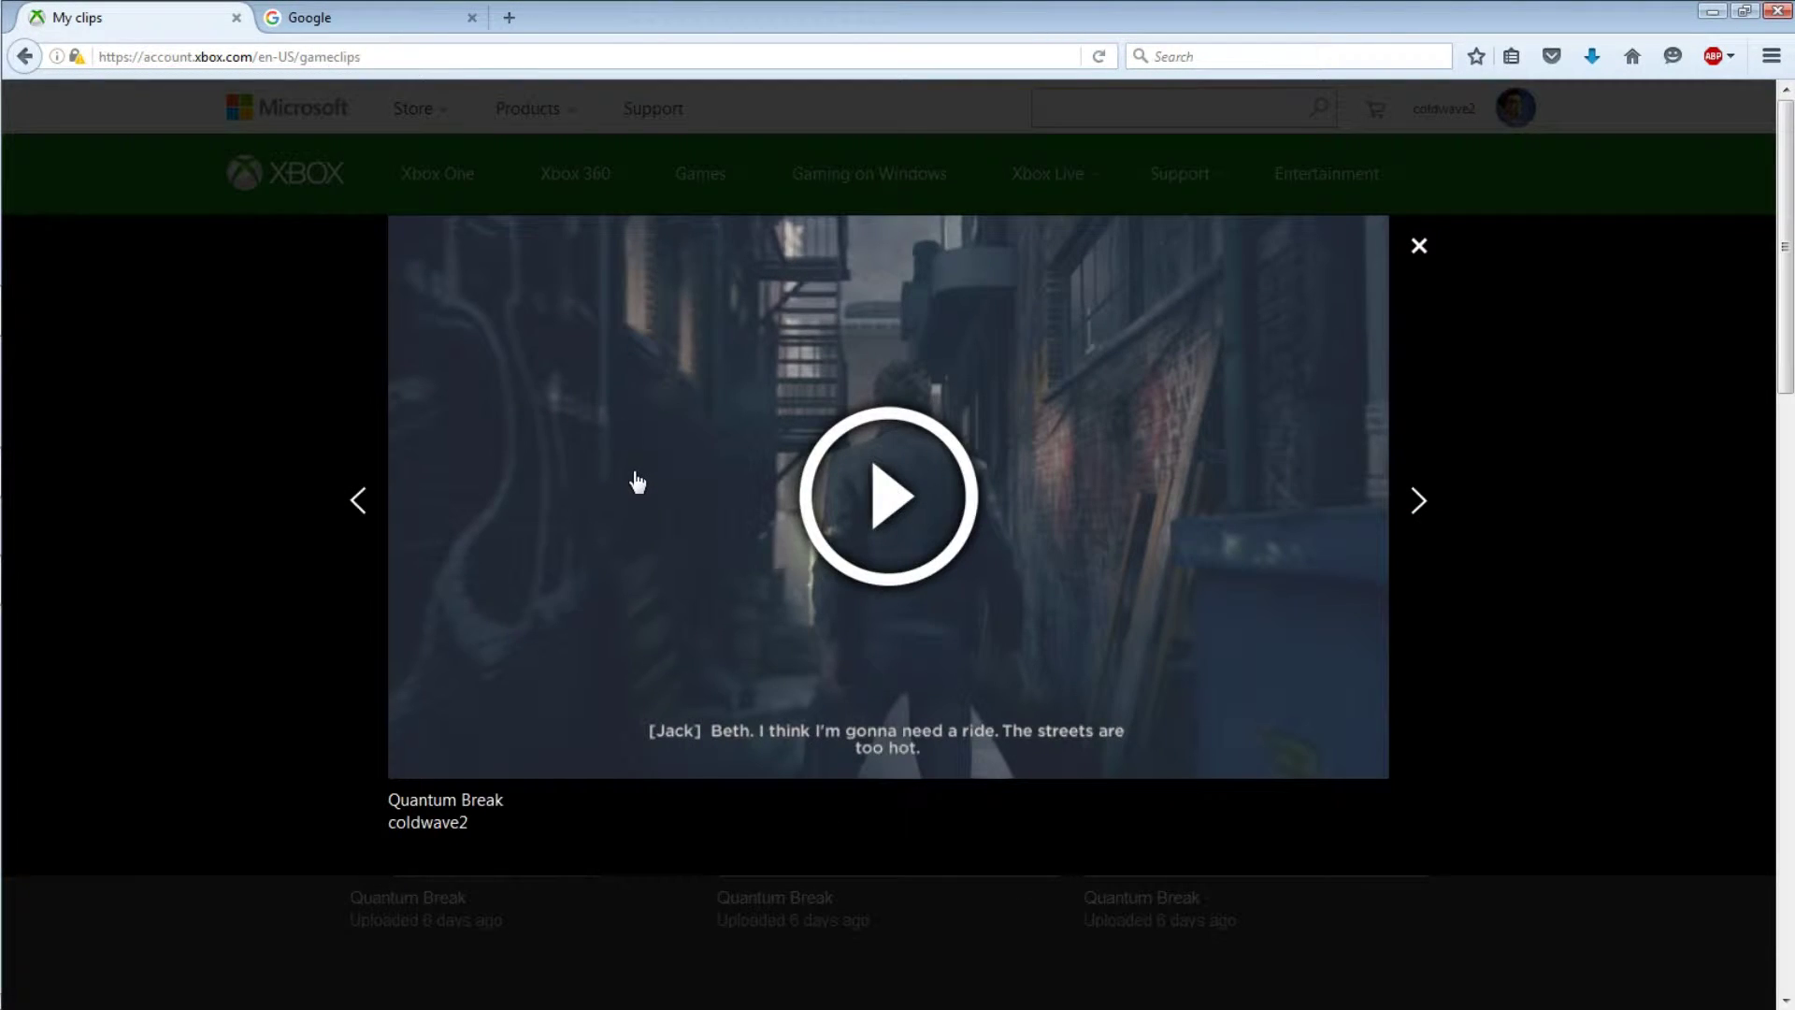
# Open View Page Info for the My clips page after briefly trying Inspect Element.
pyautogui.rightClick(633, 483)
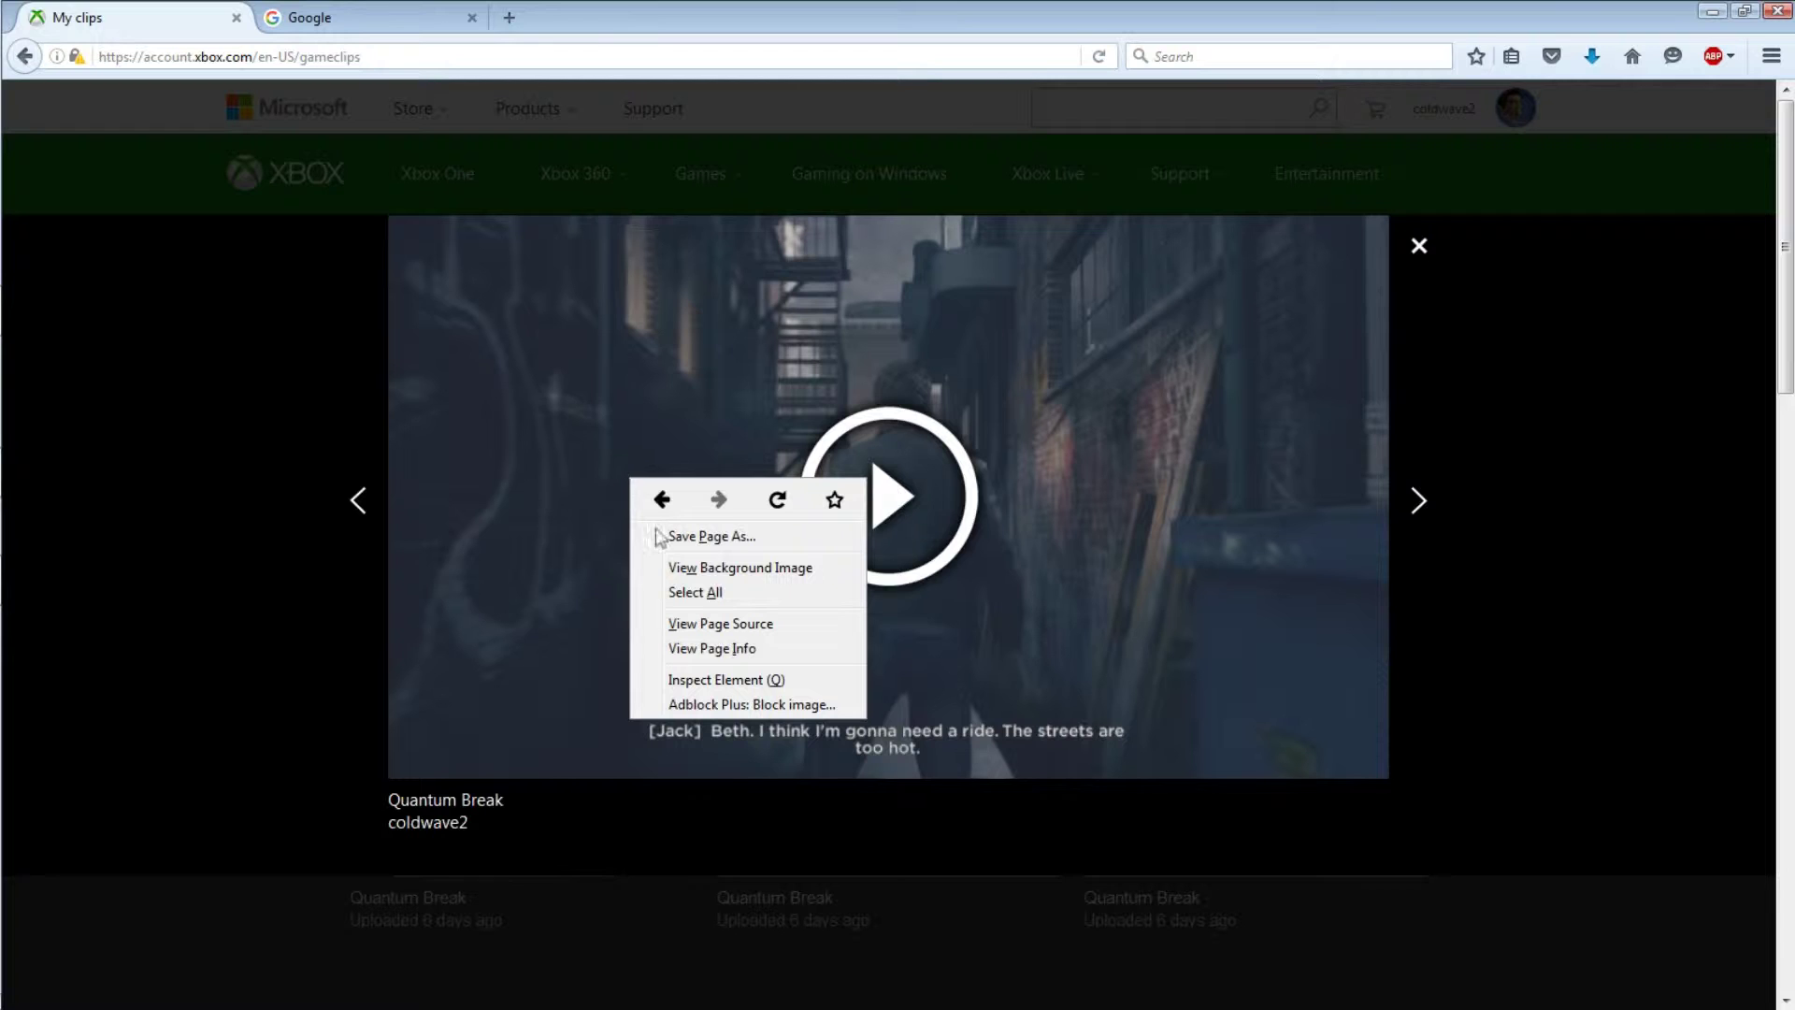
pyautogui.click(707, 649)
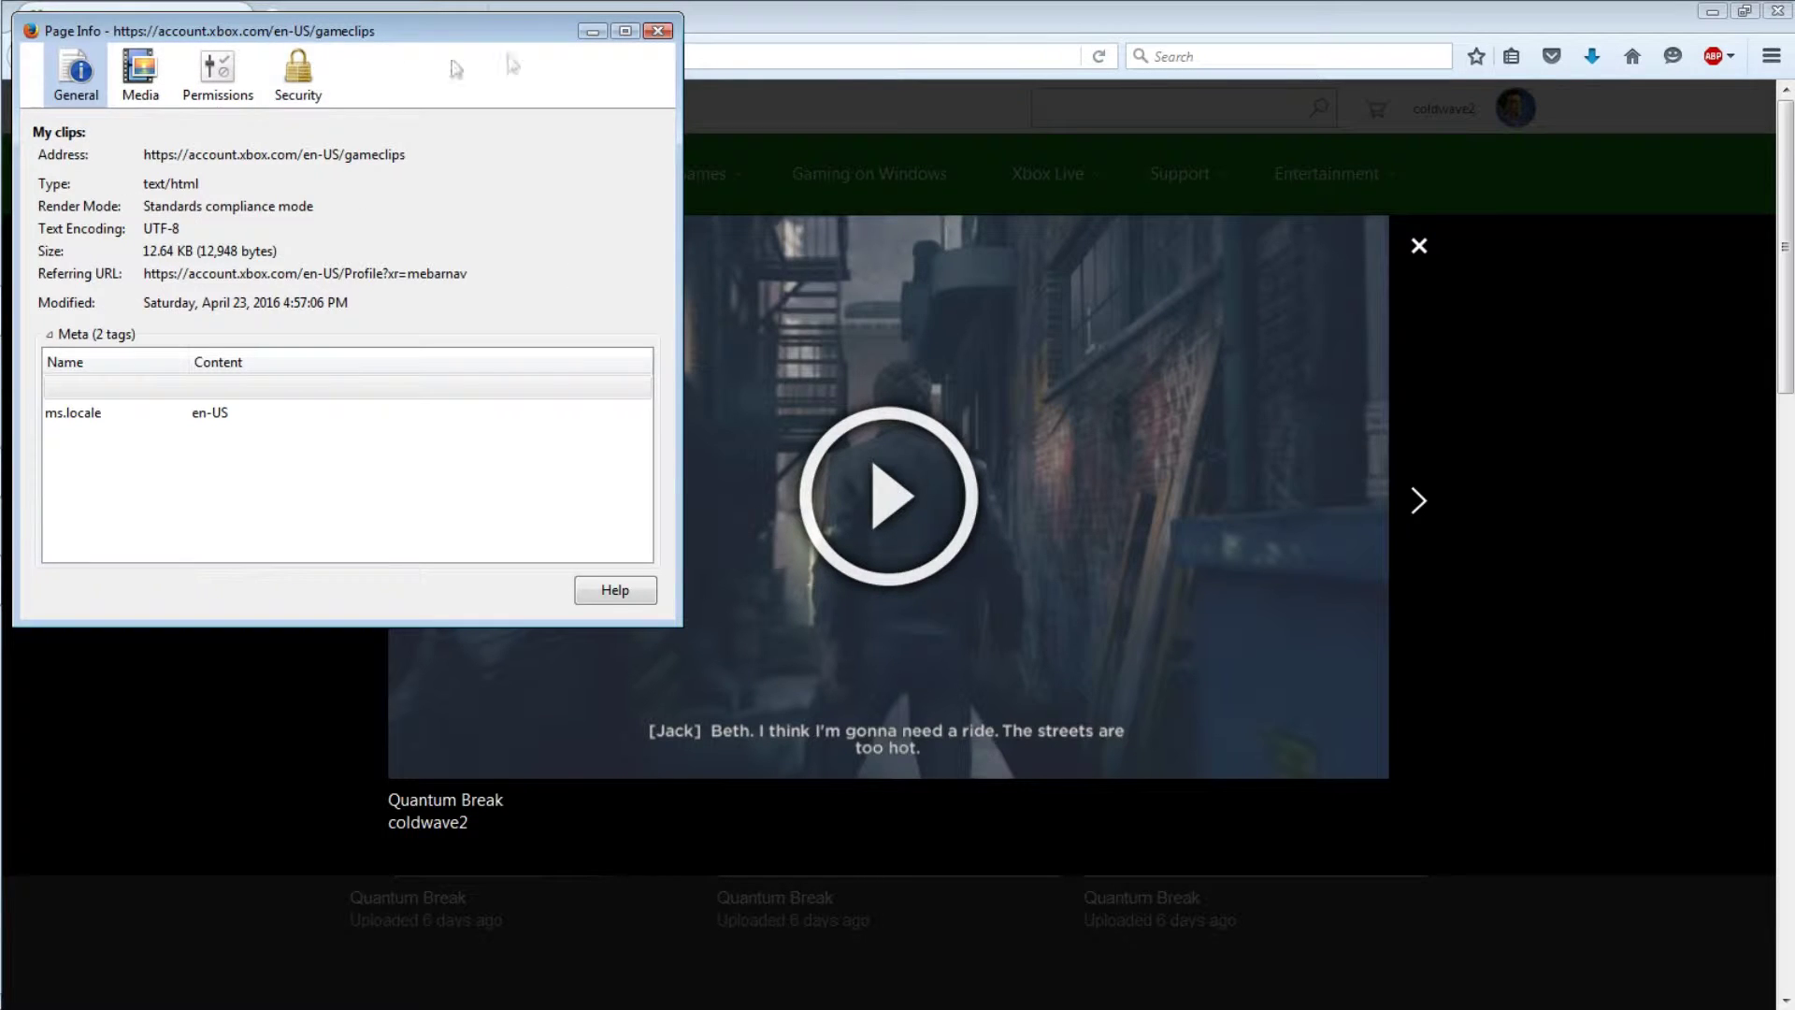
pyautogui.click(658, 31)
pyautogui.rightClick(678, 586)
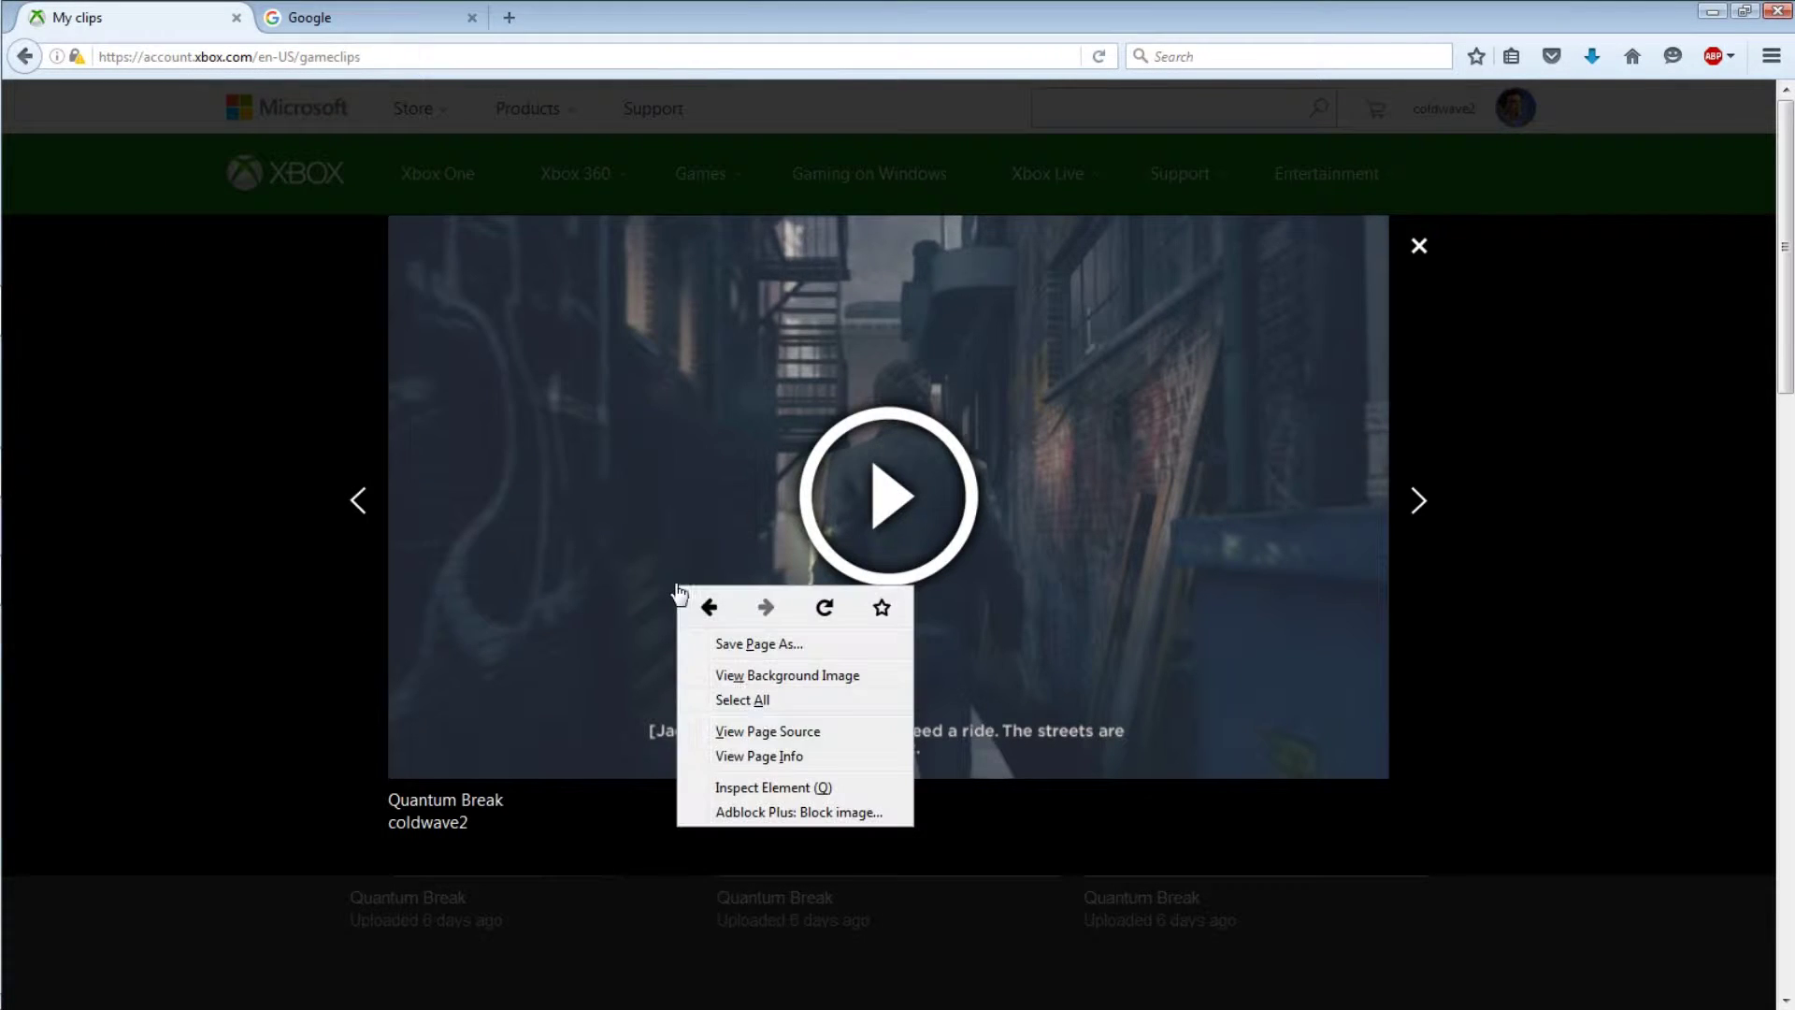
pyautogui.click(815, 789)
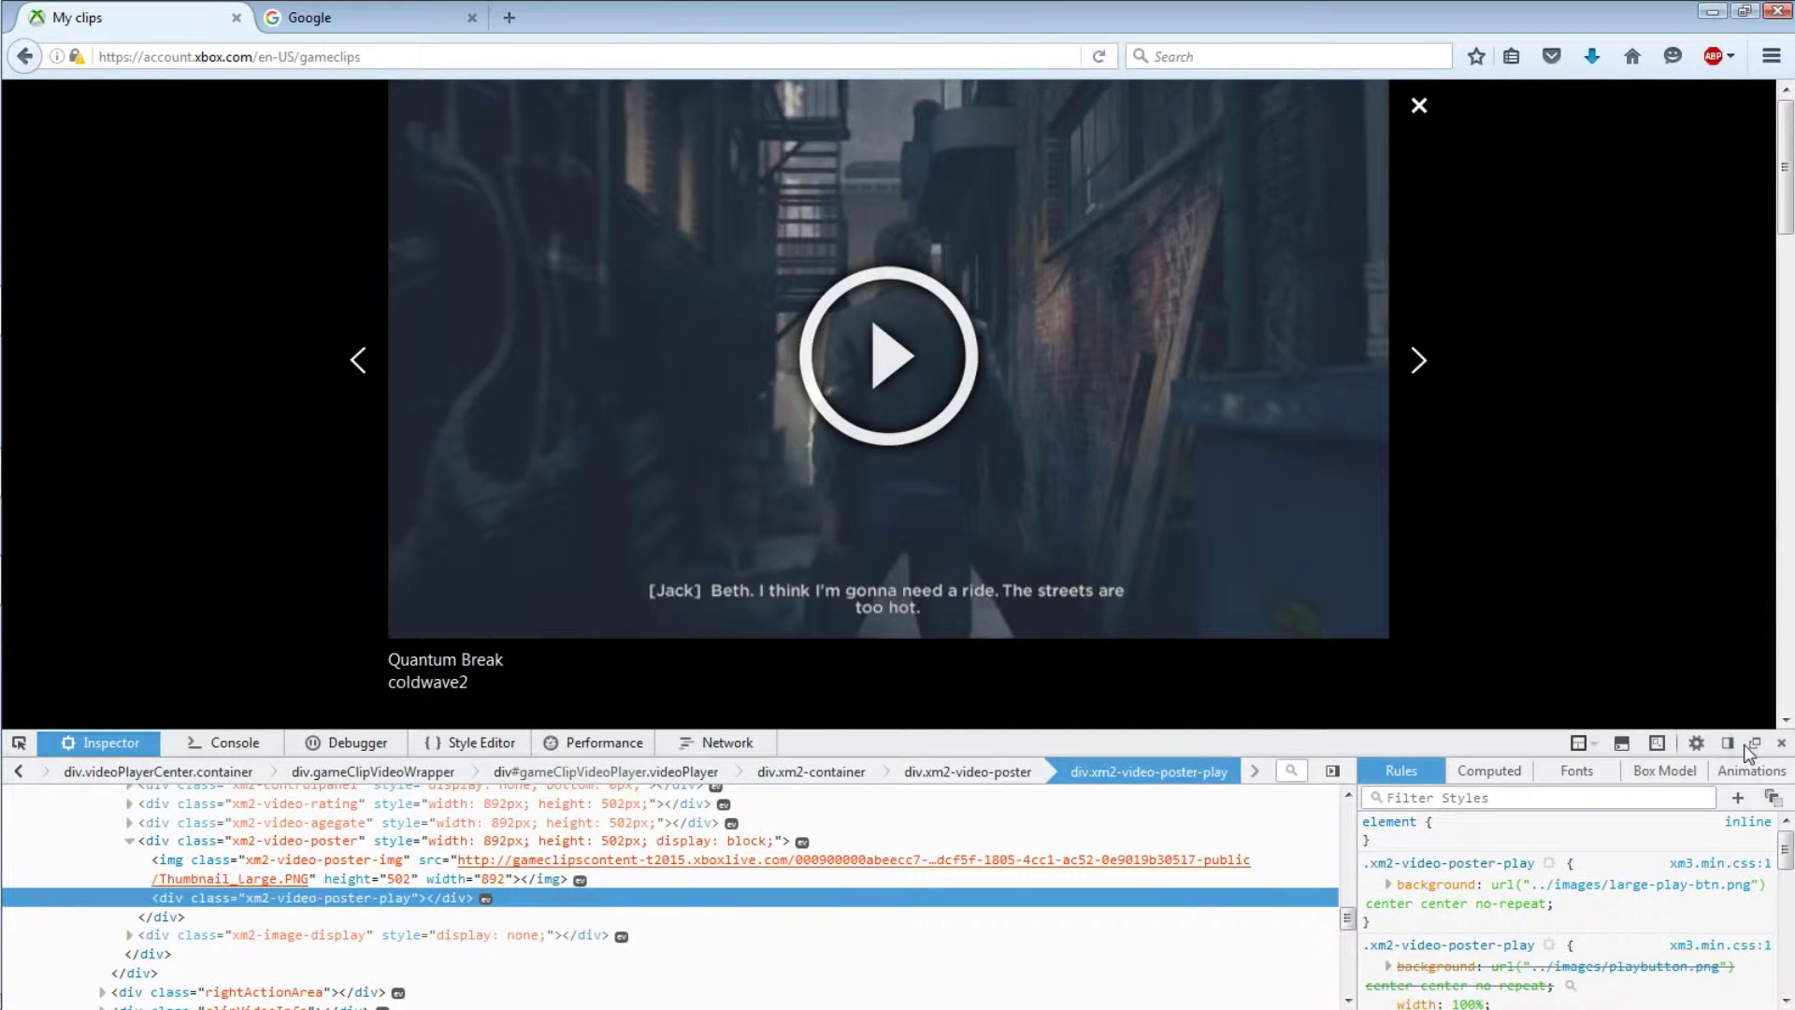
pyautogui.click(1782, 744)
pyautogui.rightClick(676, 540)
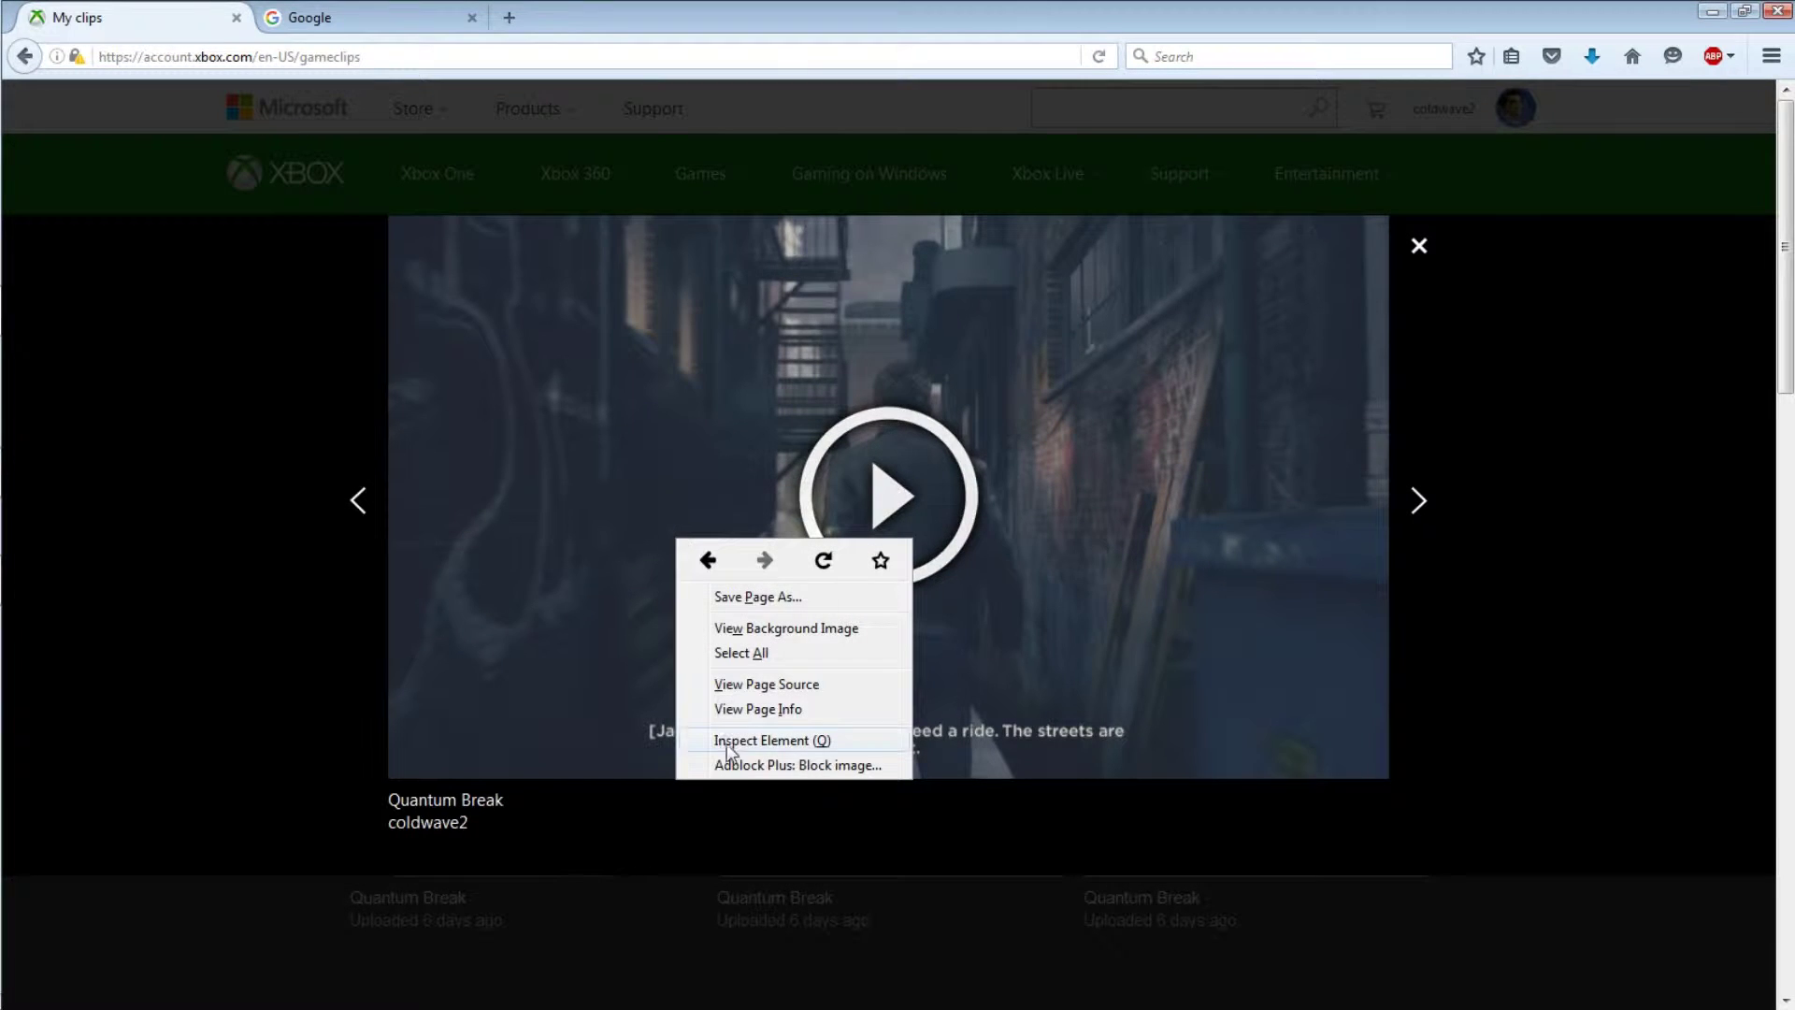
pyautogui.click(772, 715)
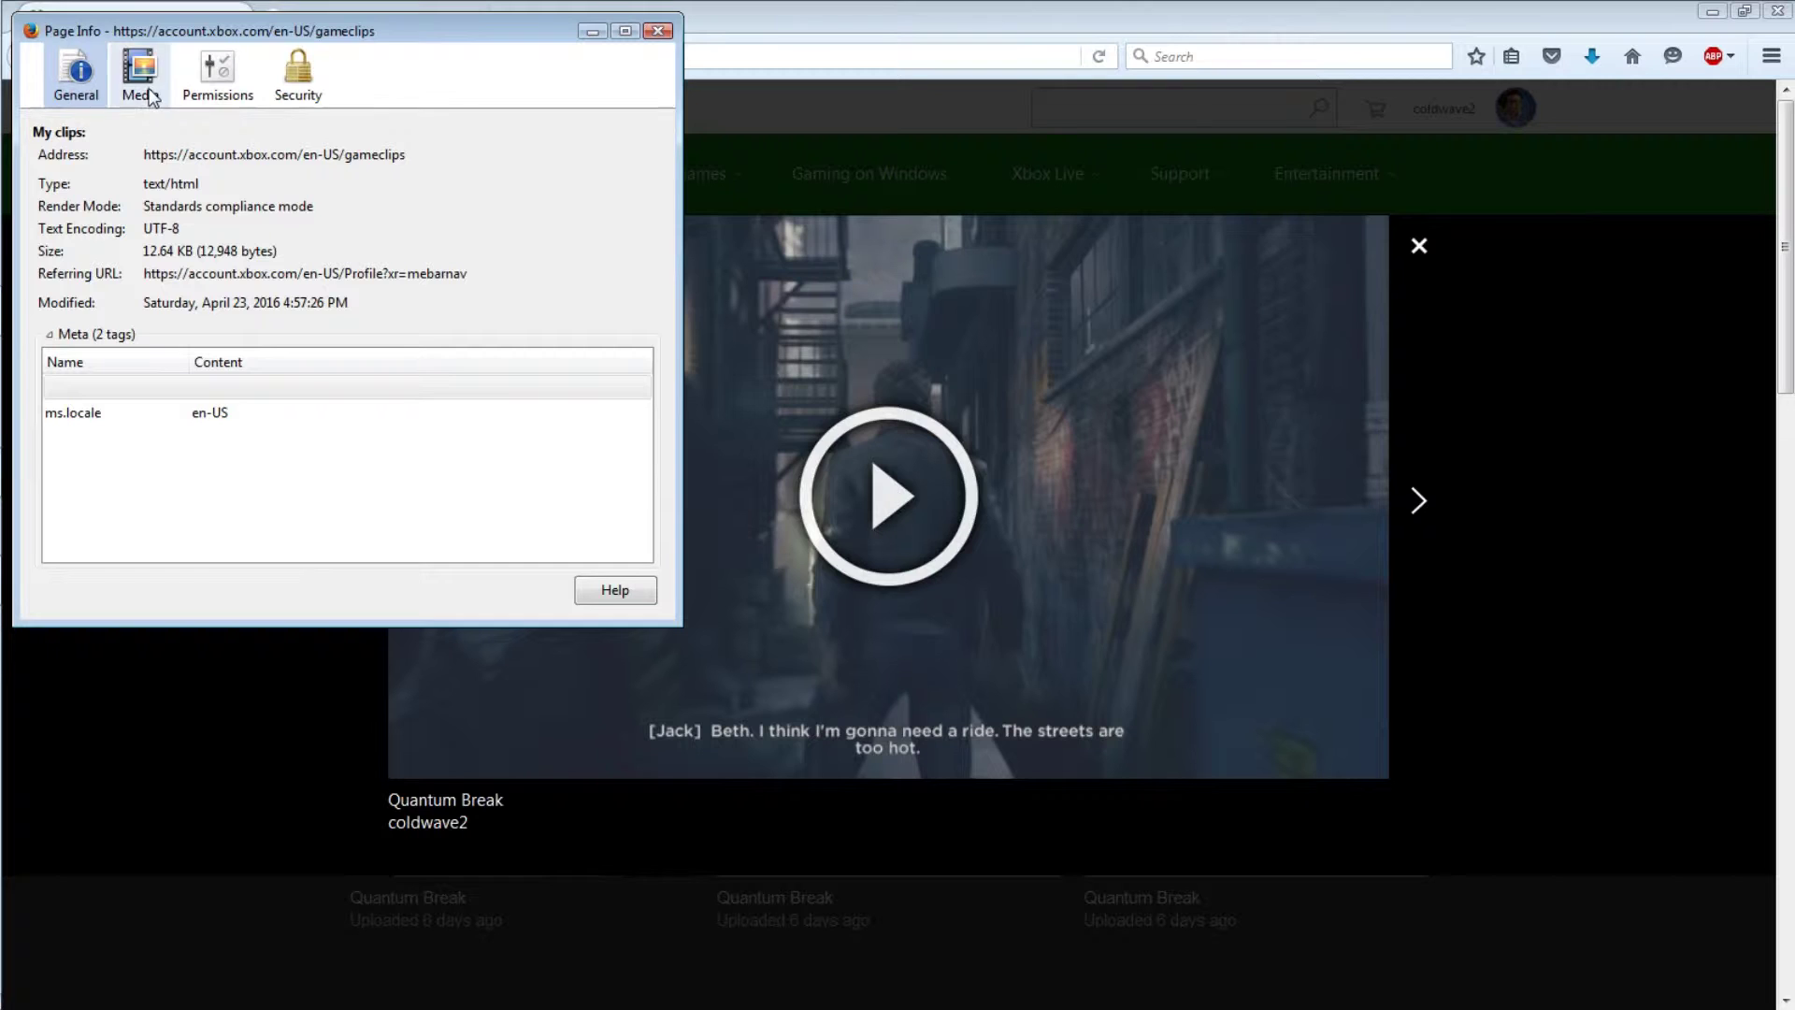
# In the Media list, sort by Type so the GameClip-Original.MP4 video comes first.
pyautogui.click(139, 74)
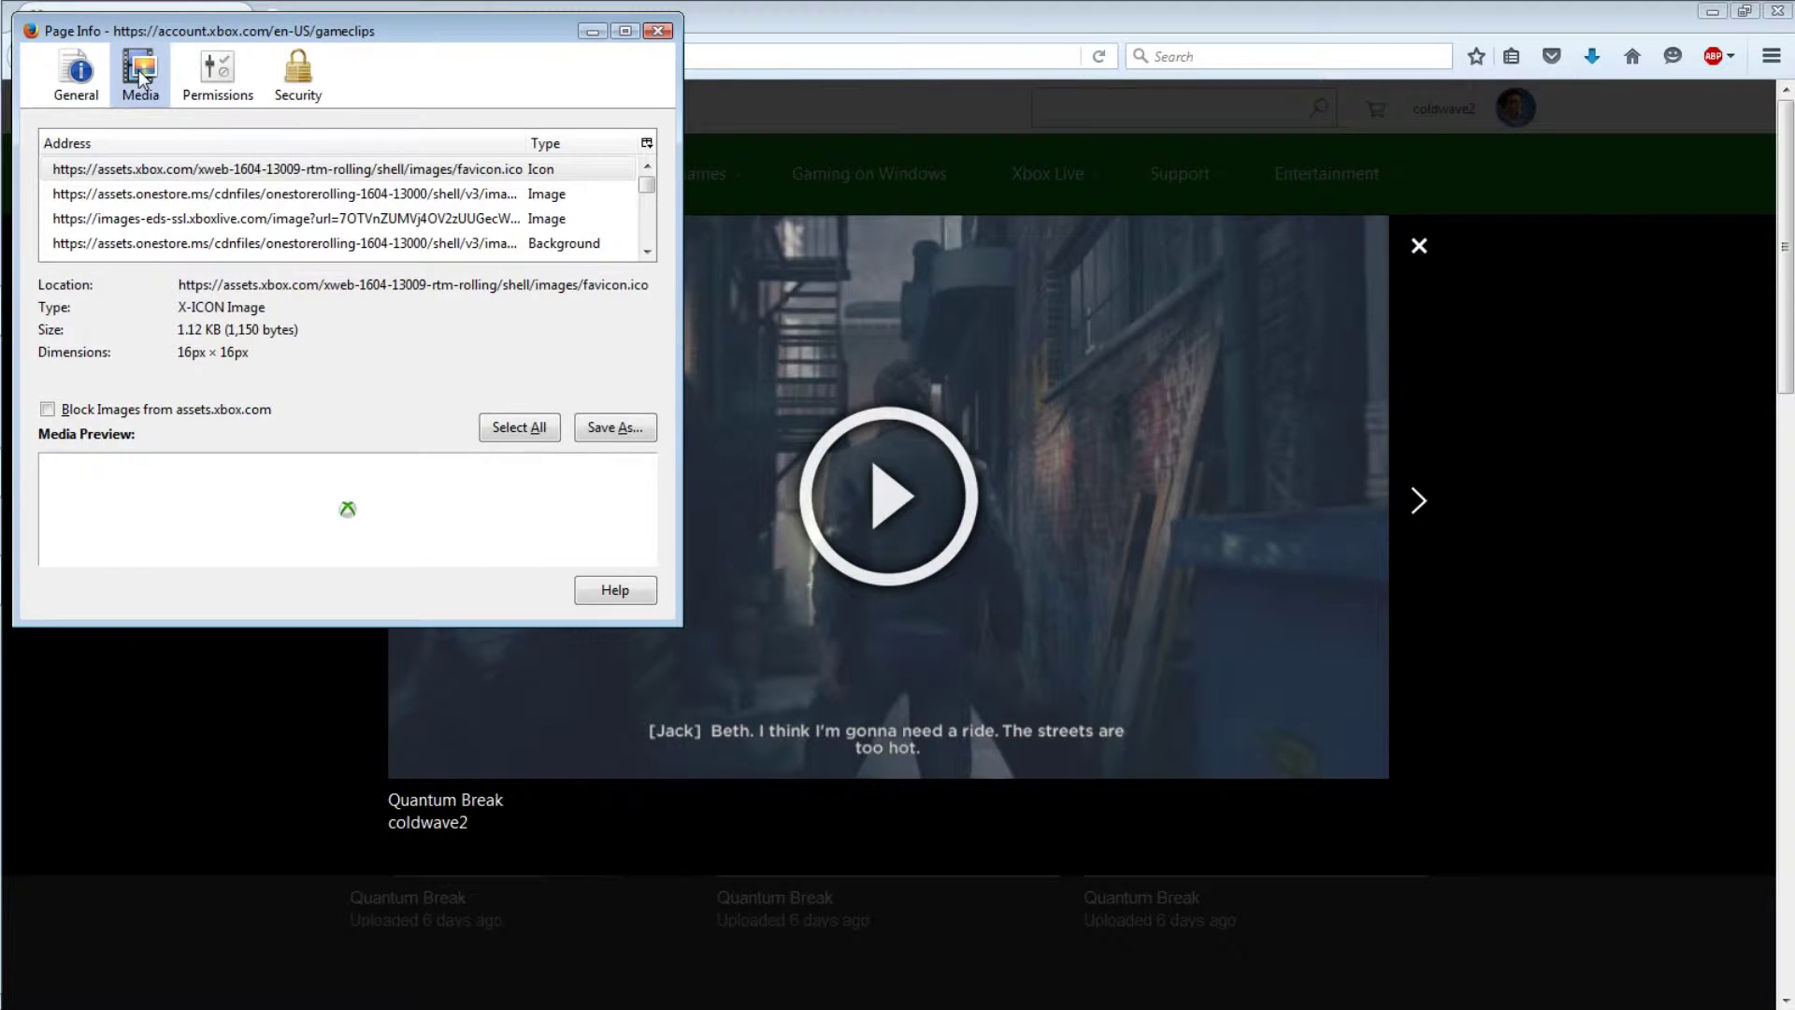
pyautogui.click(560, 143)
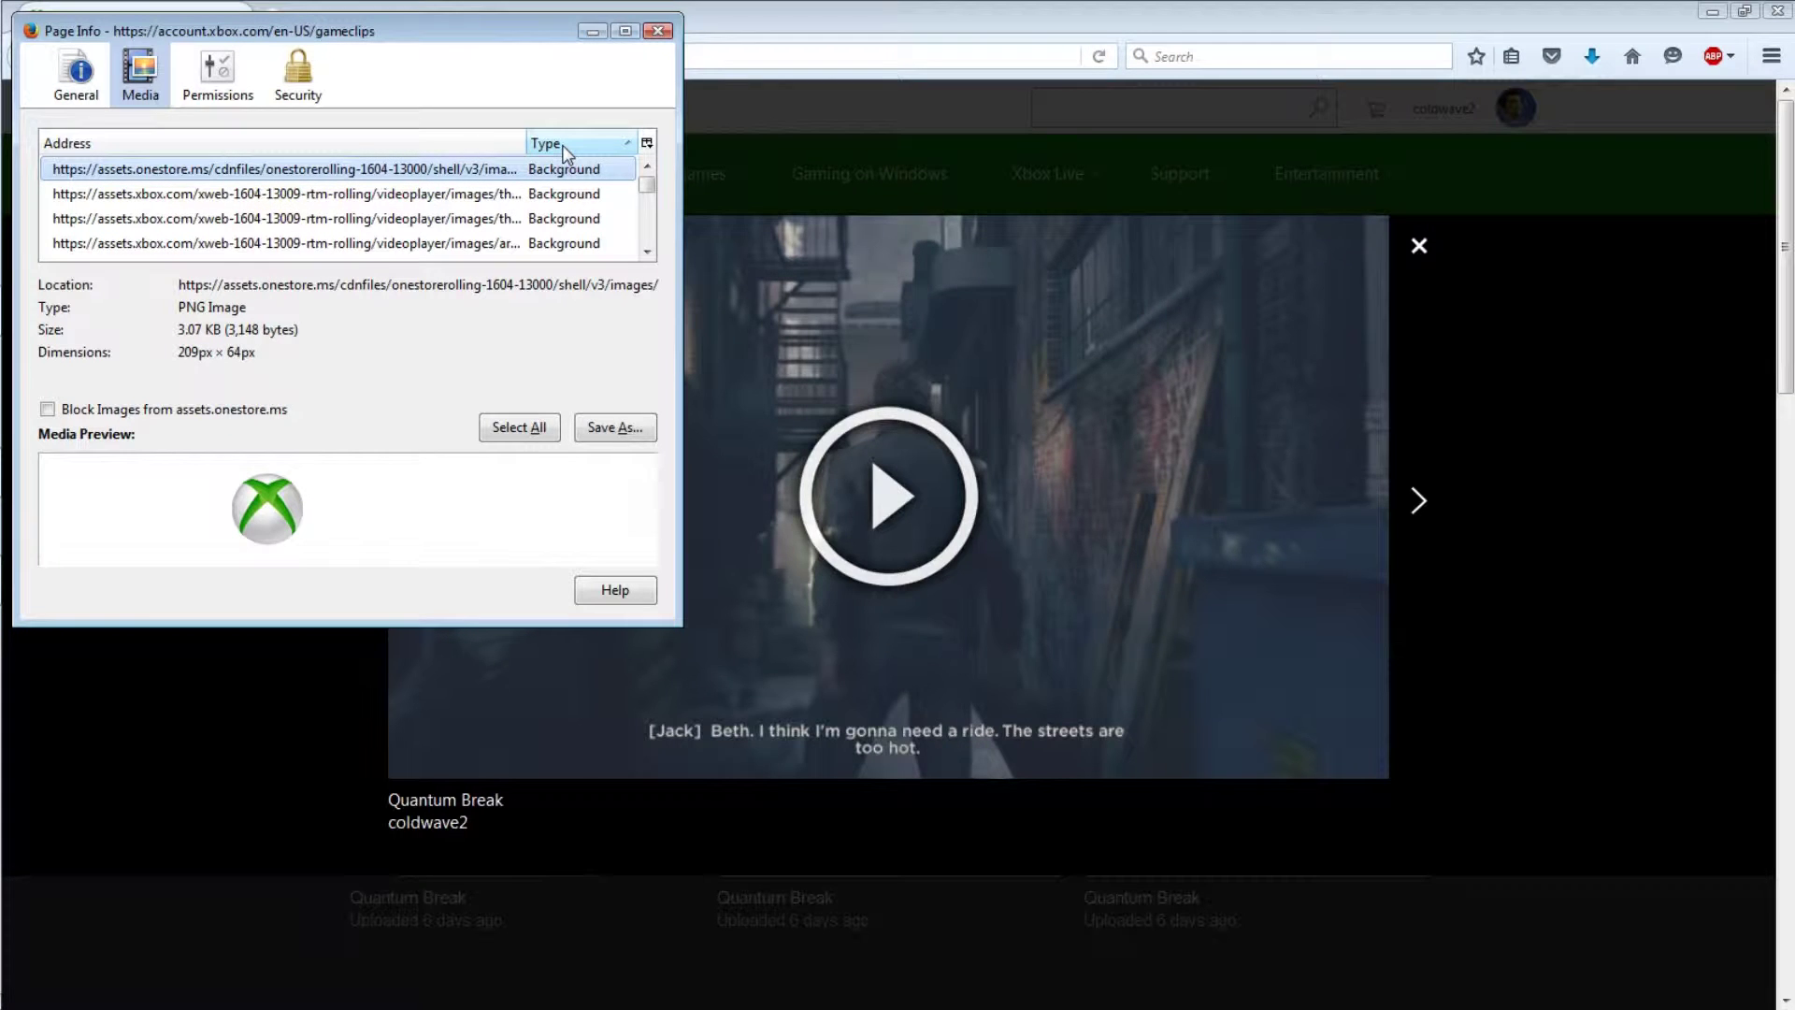
pyautogui.click(581, 146)
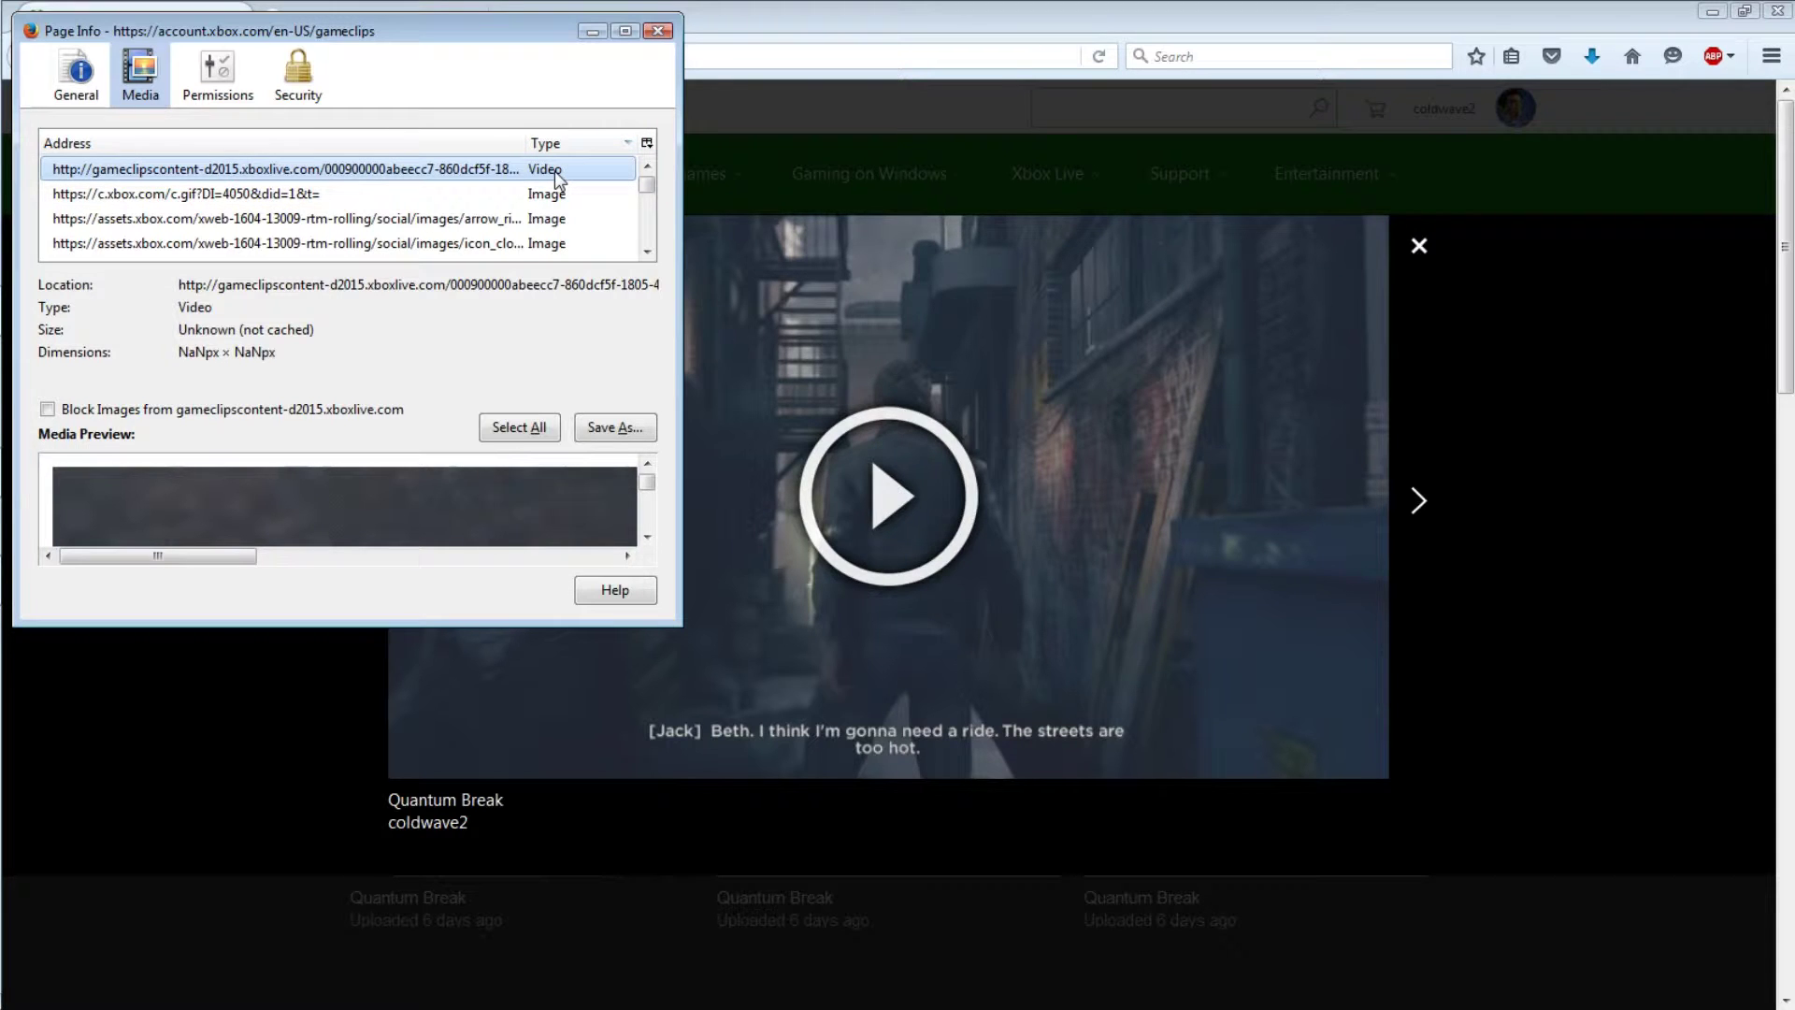
pyautogui.click(583, 146)
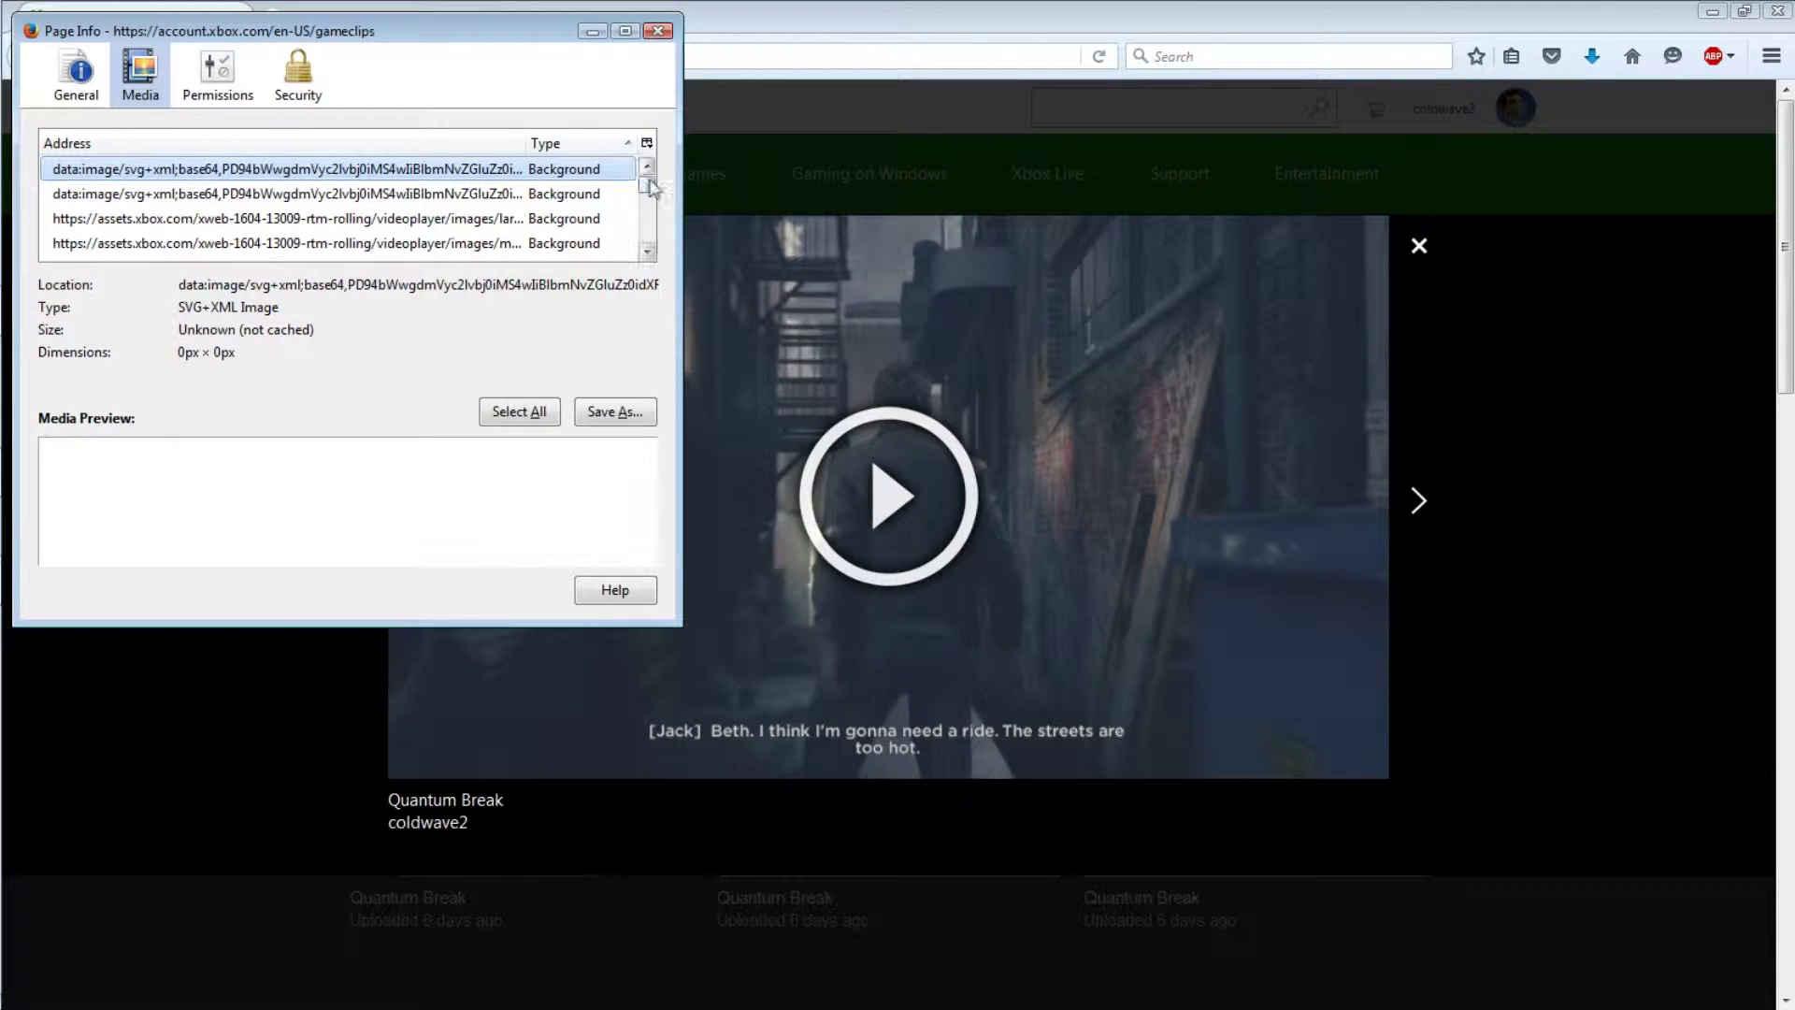
pyautogui.moveTo(652, 187)
pyautogui.mouseDown()
pyautogui.moveTo(651, 234)
pyautogui.moveTo(651, 173)
pyautogui.mouseUp()
pyautogui.click(591, 149)
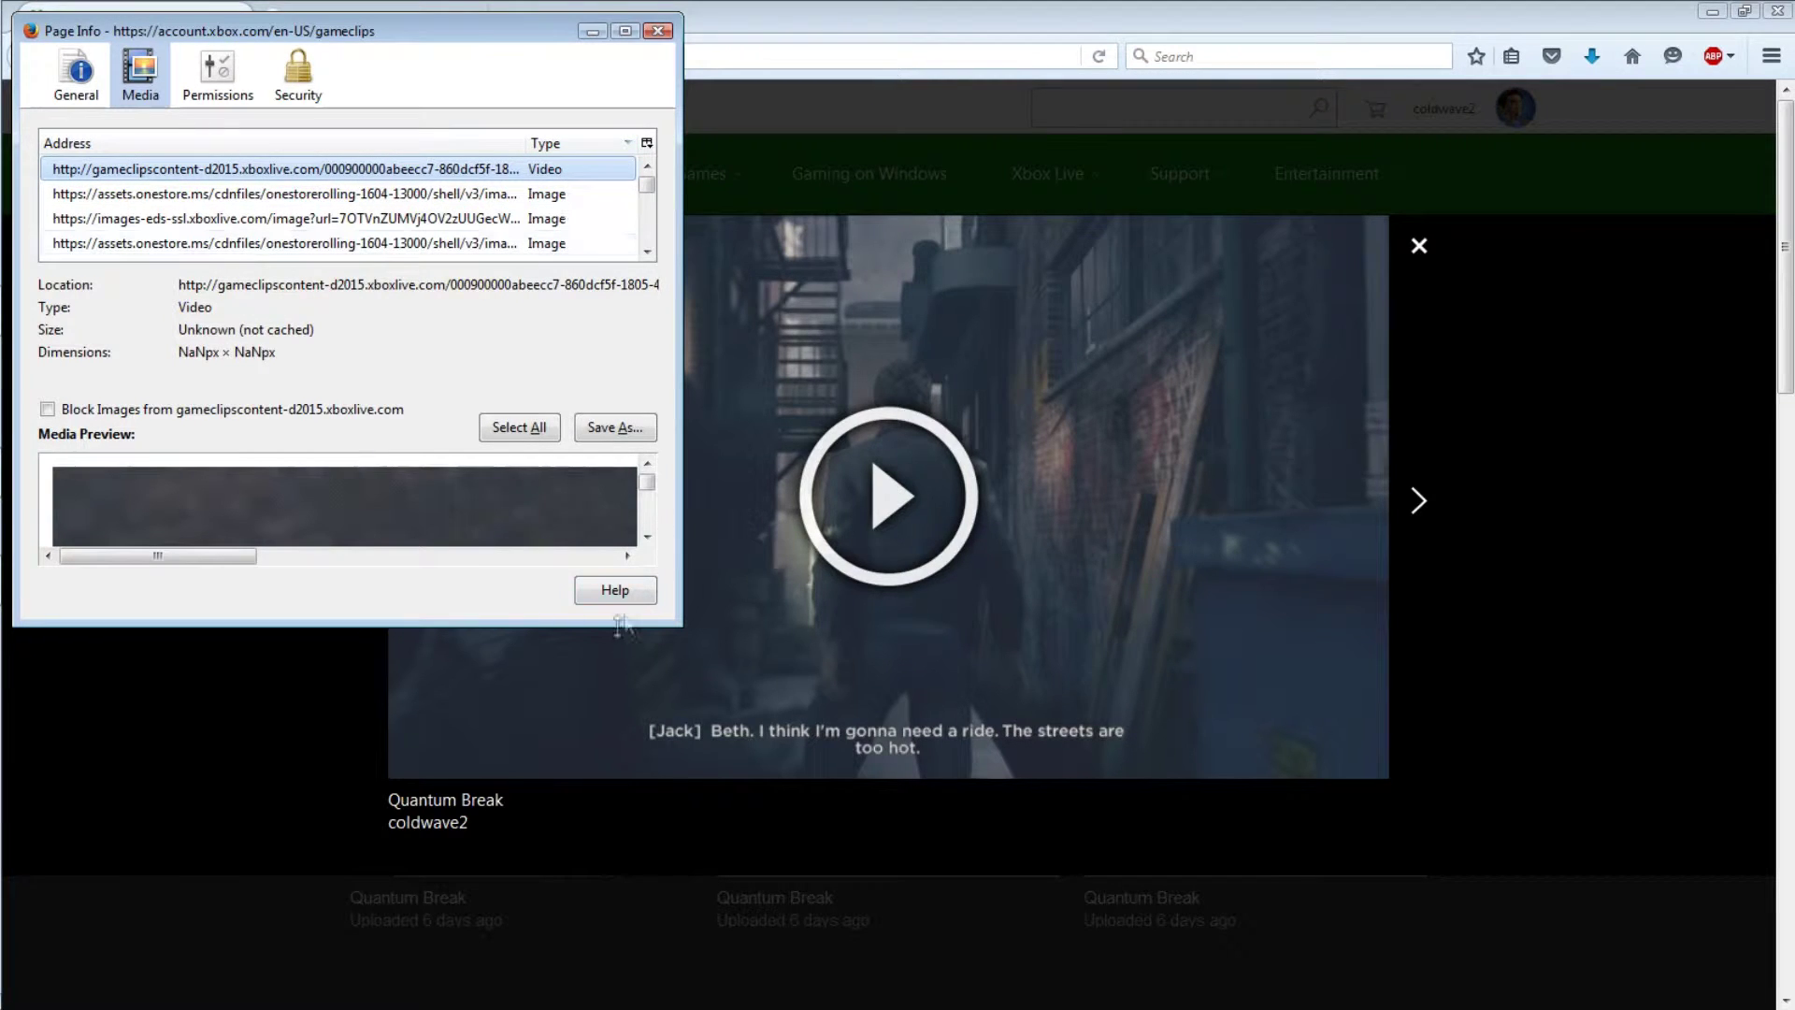
# Enlarge the Page Info window and play the clip in its preview.
pyautogui.moveTo(612, 627); pyautogui.dragTo(612, 914)
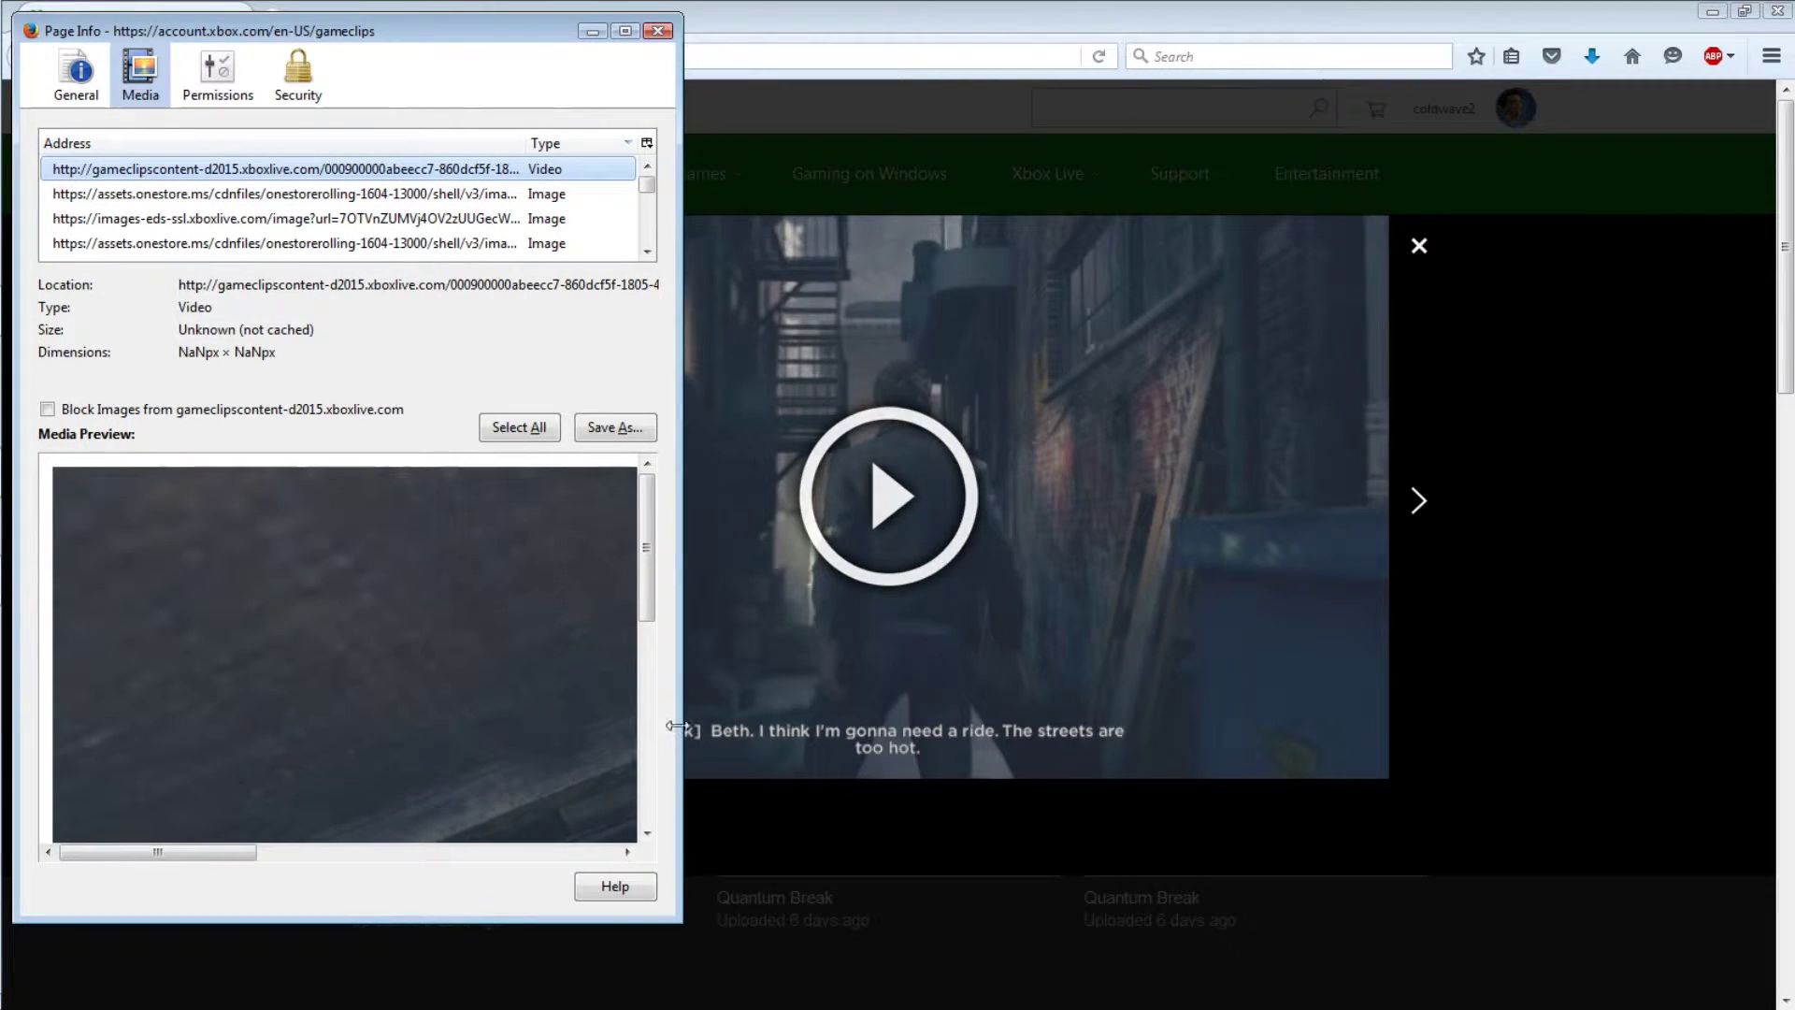
pyautogui.moveTo(684, 711); pyautogui.dragTo(1320, 739)
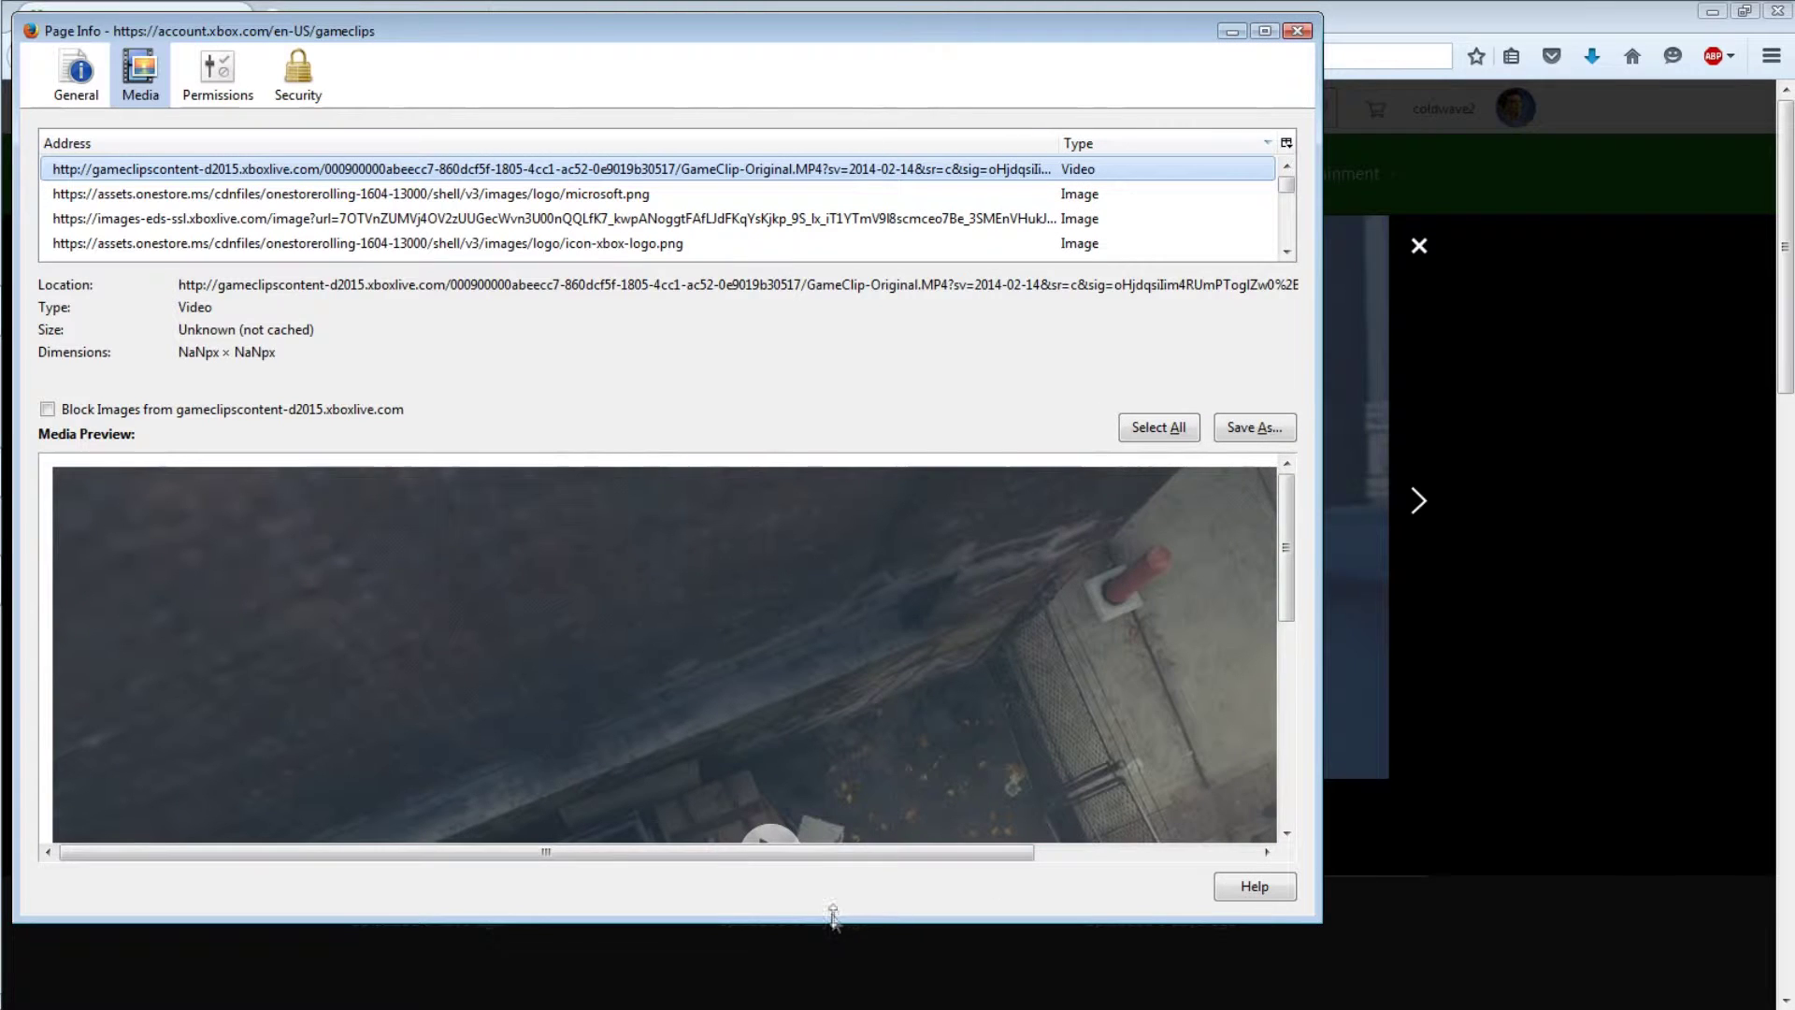
pyautogui.moveTo(837, 923); pyautogui.dragTo(854, 989)
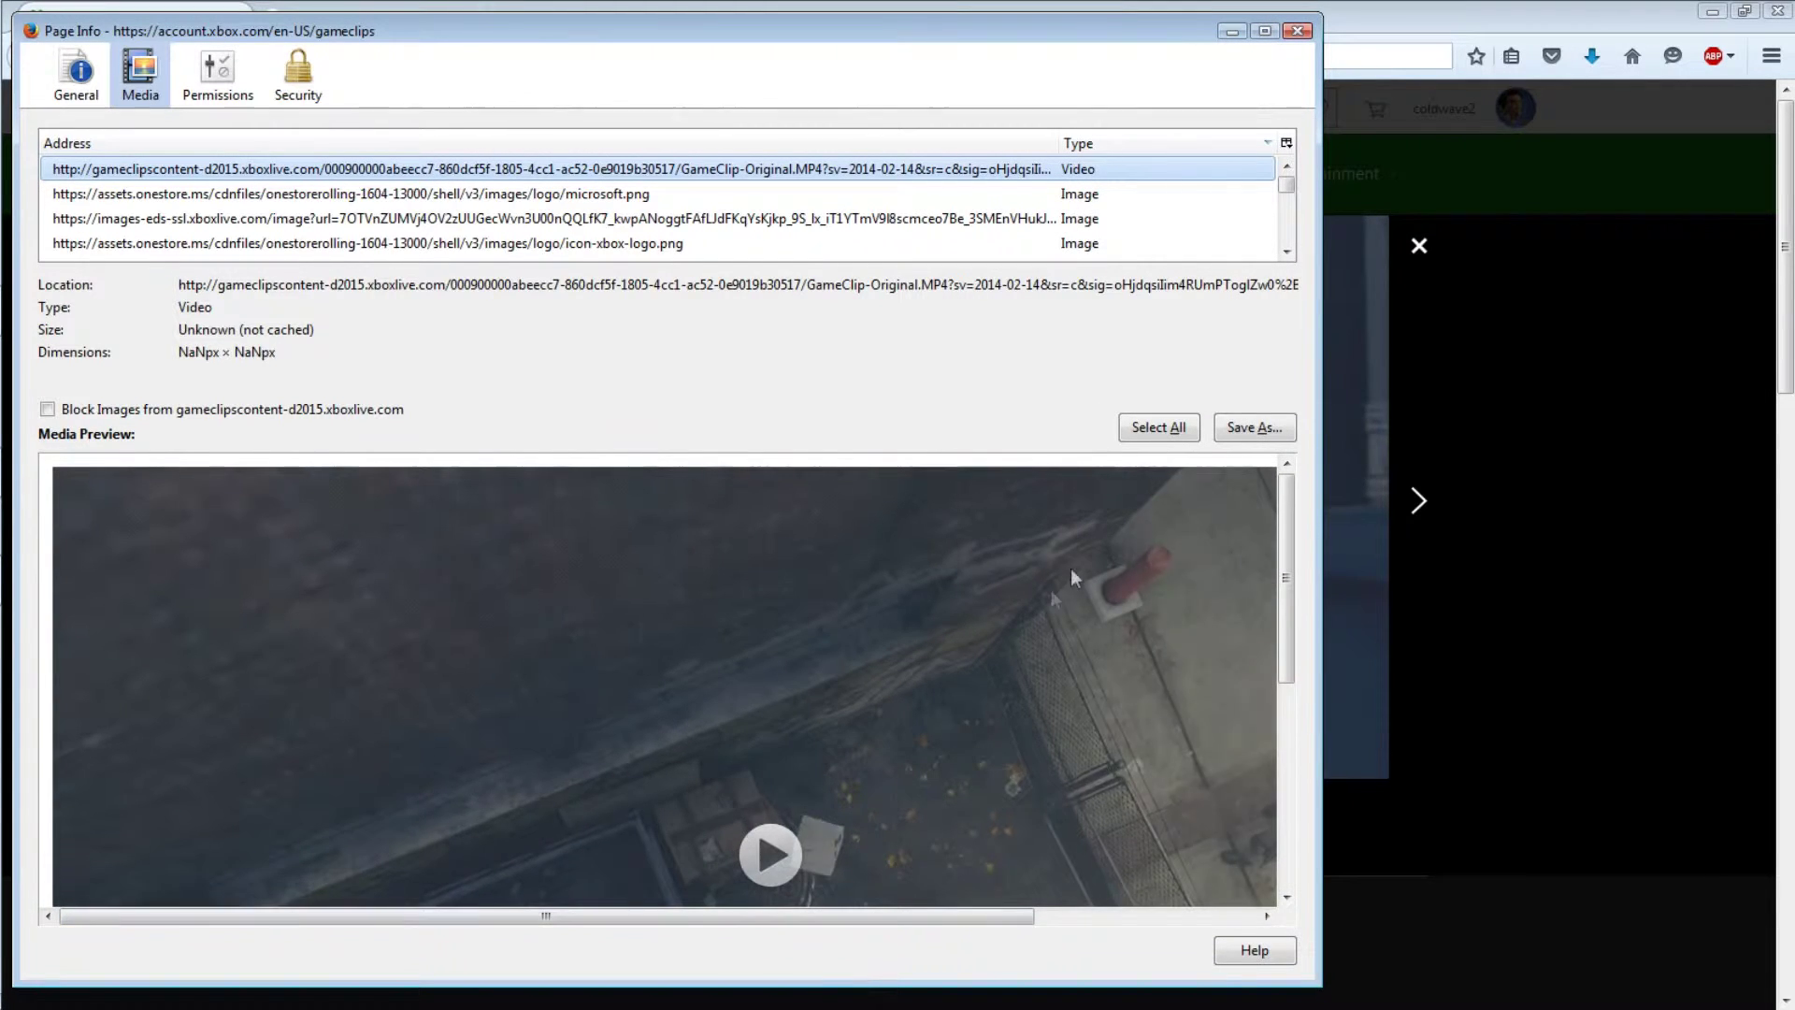
pyautogui.click(790, 853)
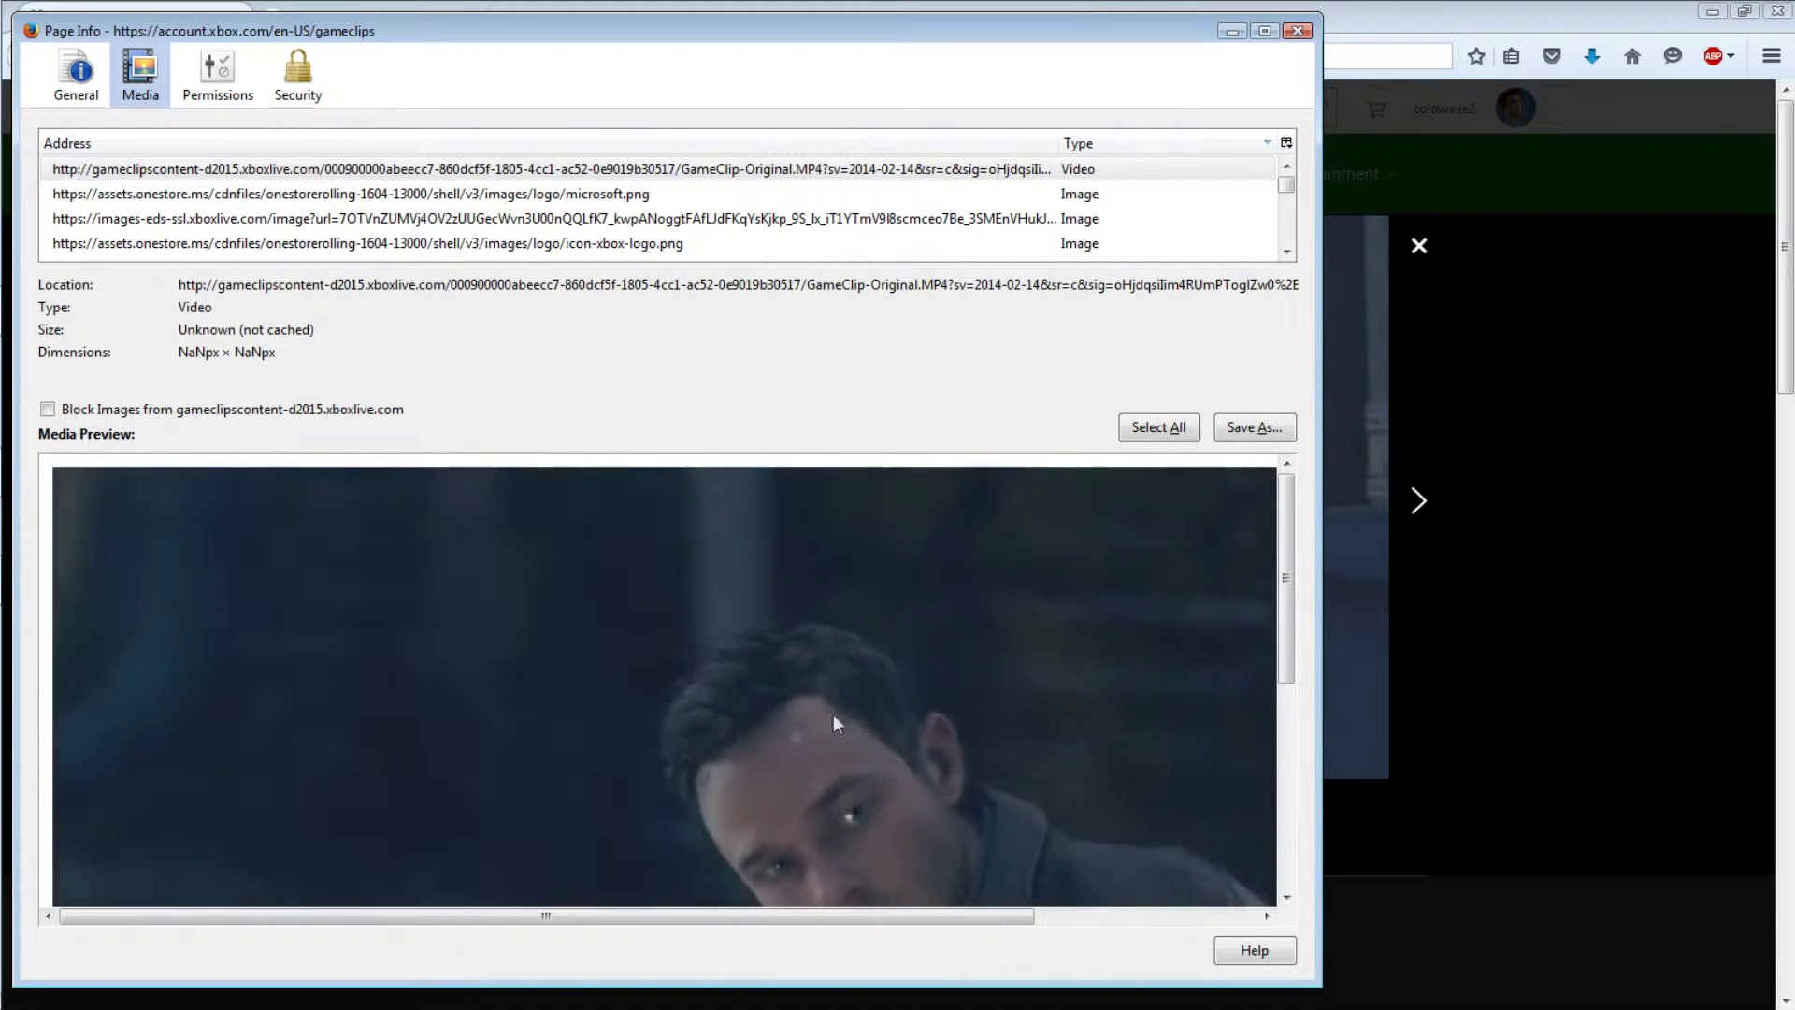
# Save the video as 'quantum break 2' in the desktop quantum break folder, then close Page Info.
pyautogui.click(1235, 432)
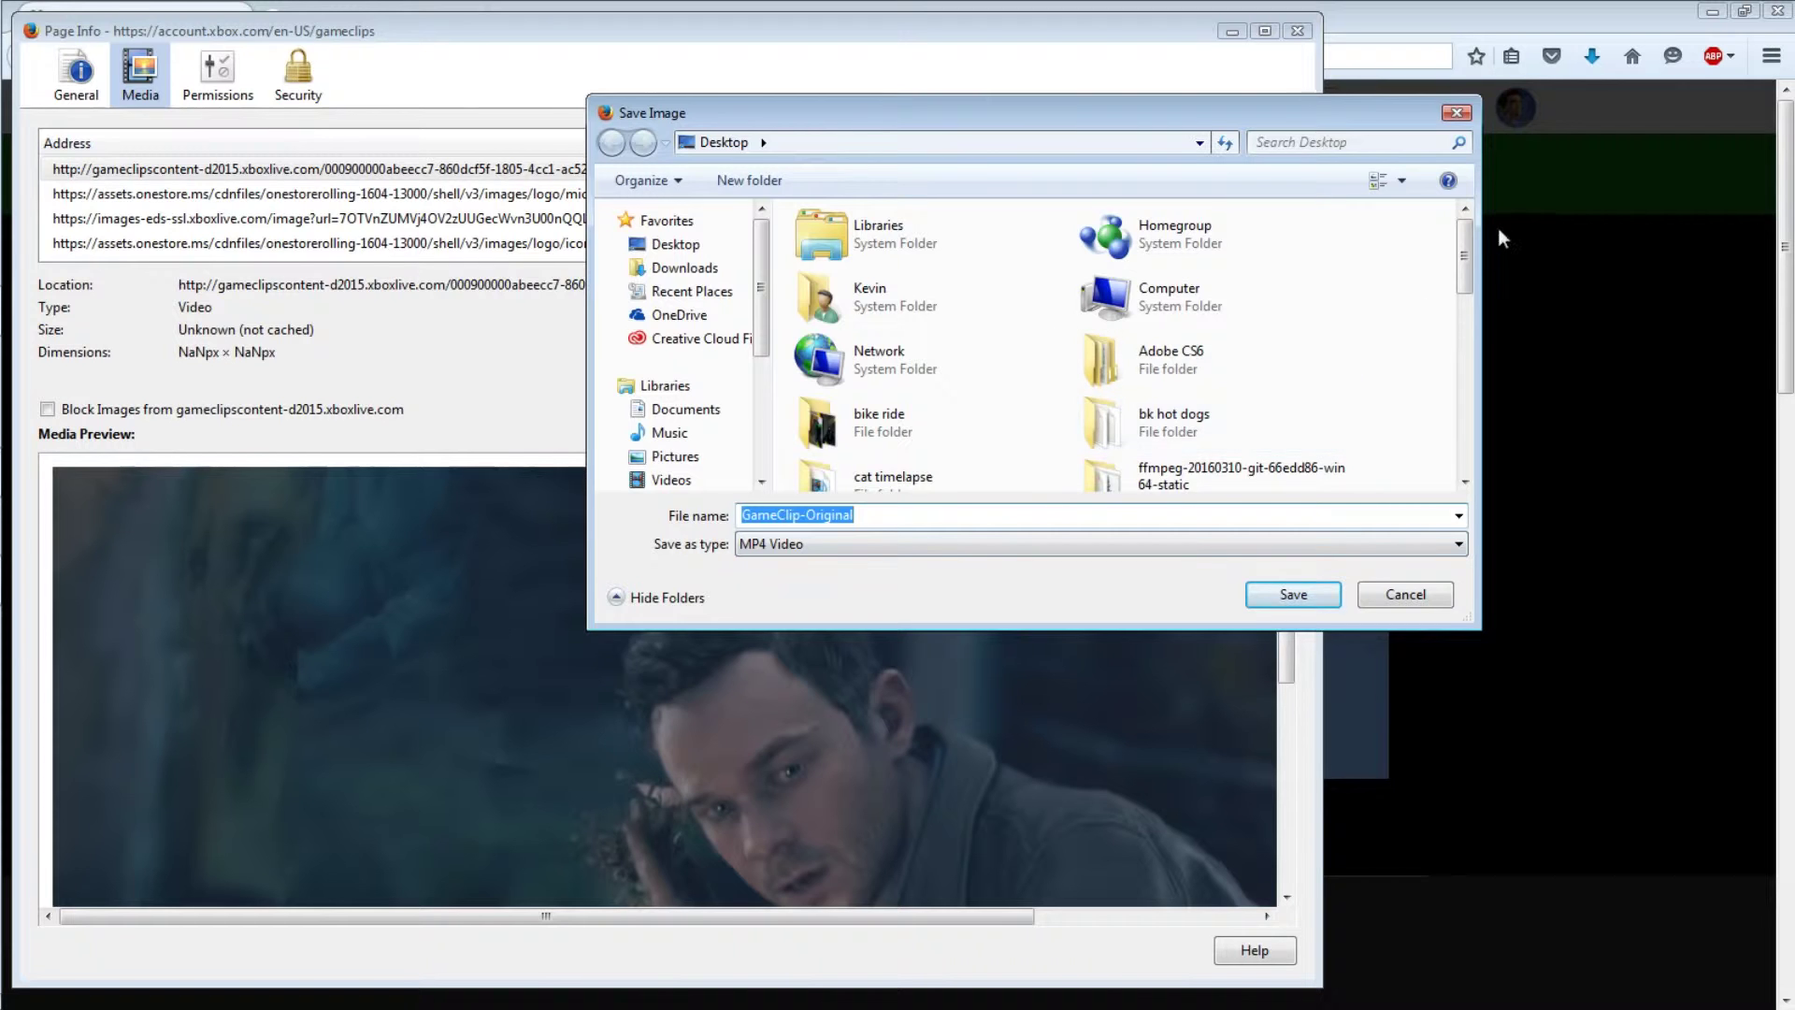
pyautogui.moveTo(1466, 263); pyautogui.dragTo(1457, 378)
pyautogui.click(1170, 256)
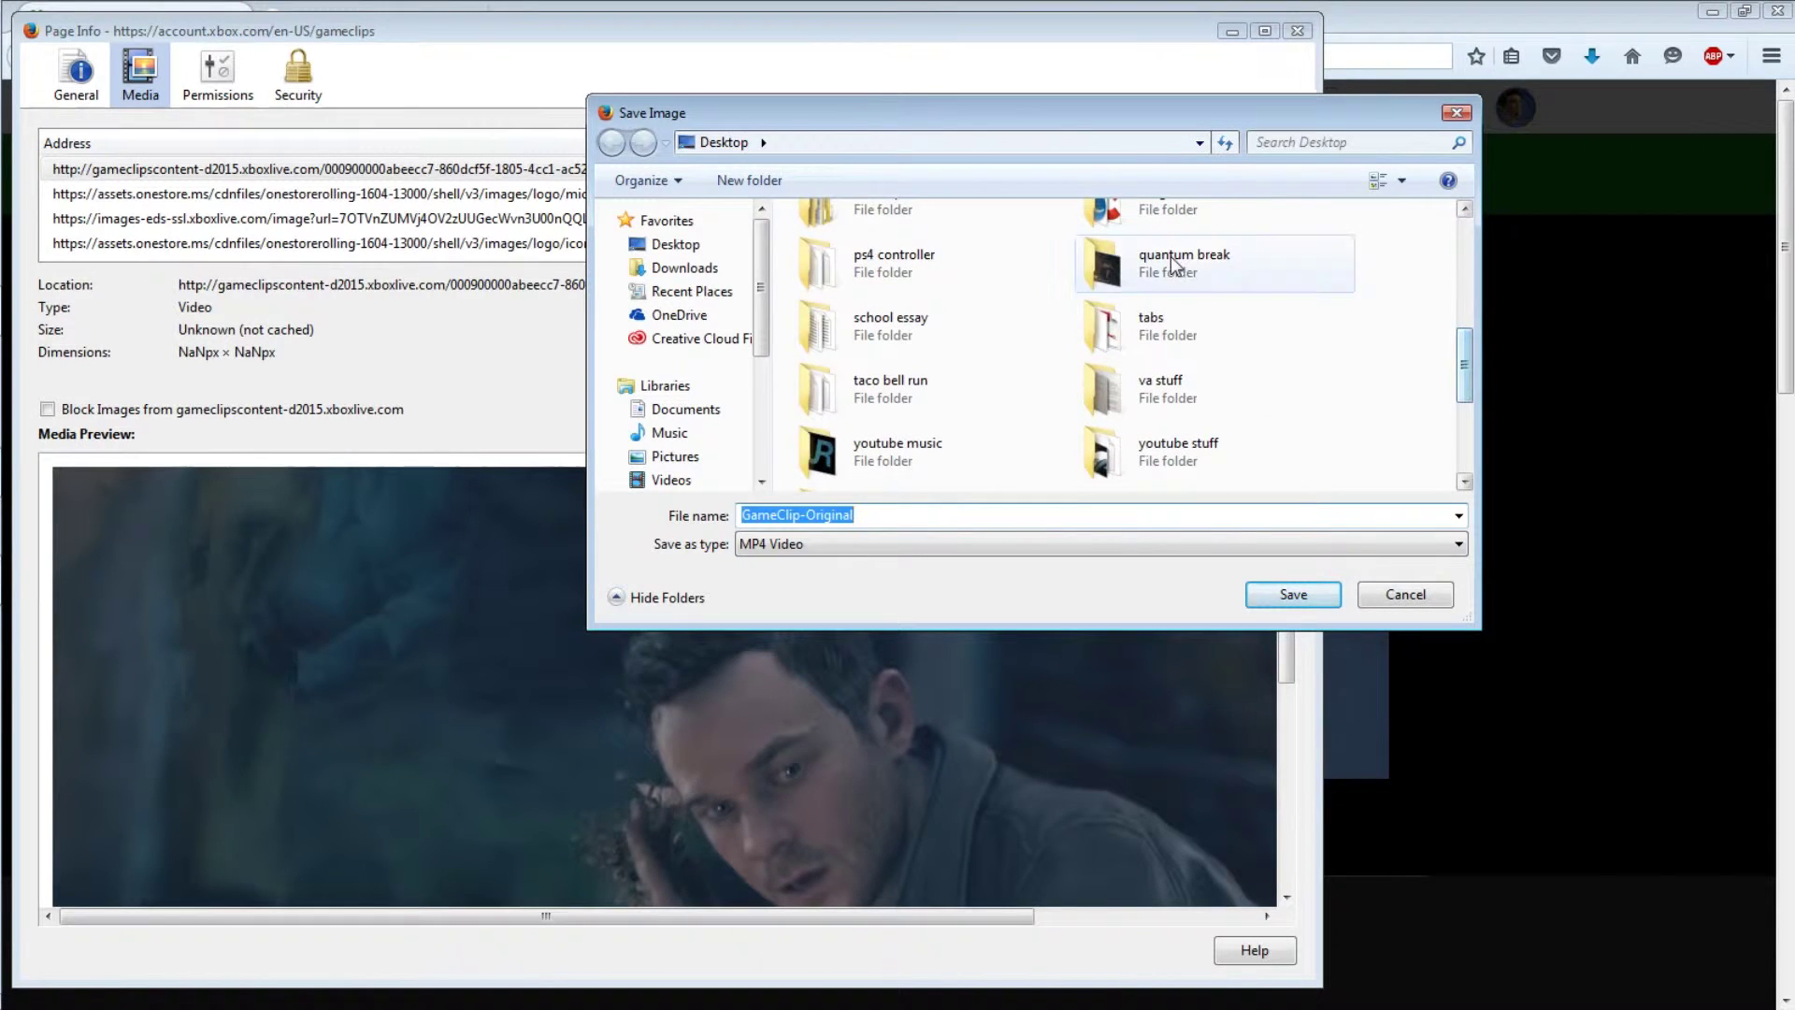
pyautogui.doubleClick(1170, 256)
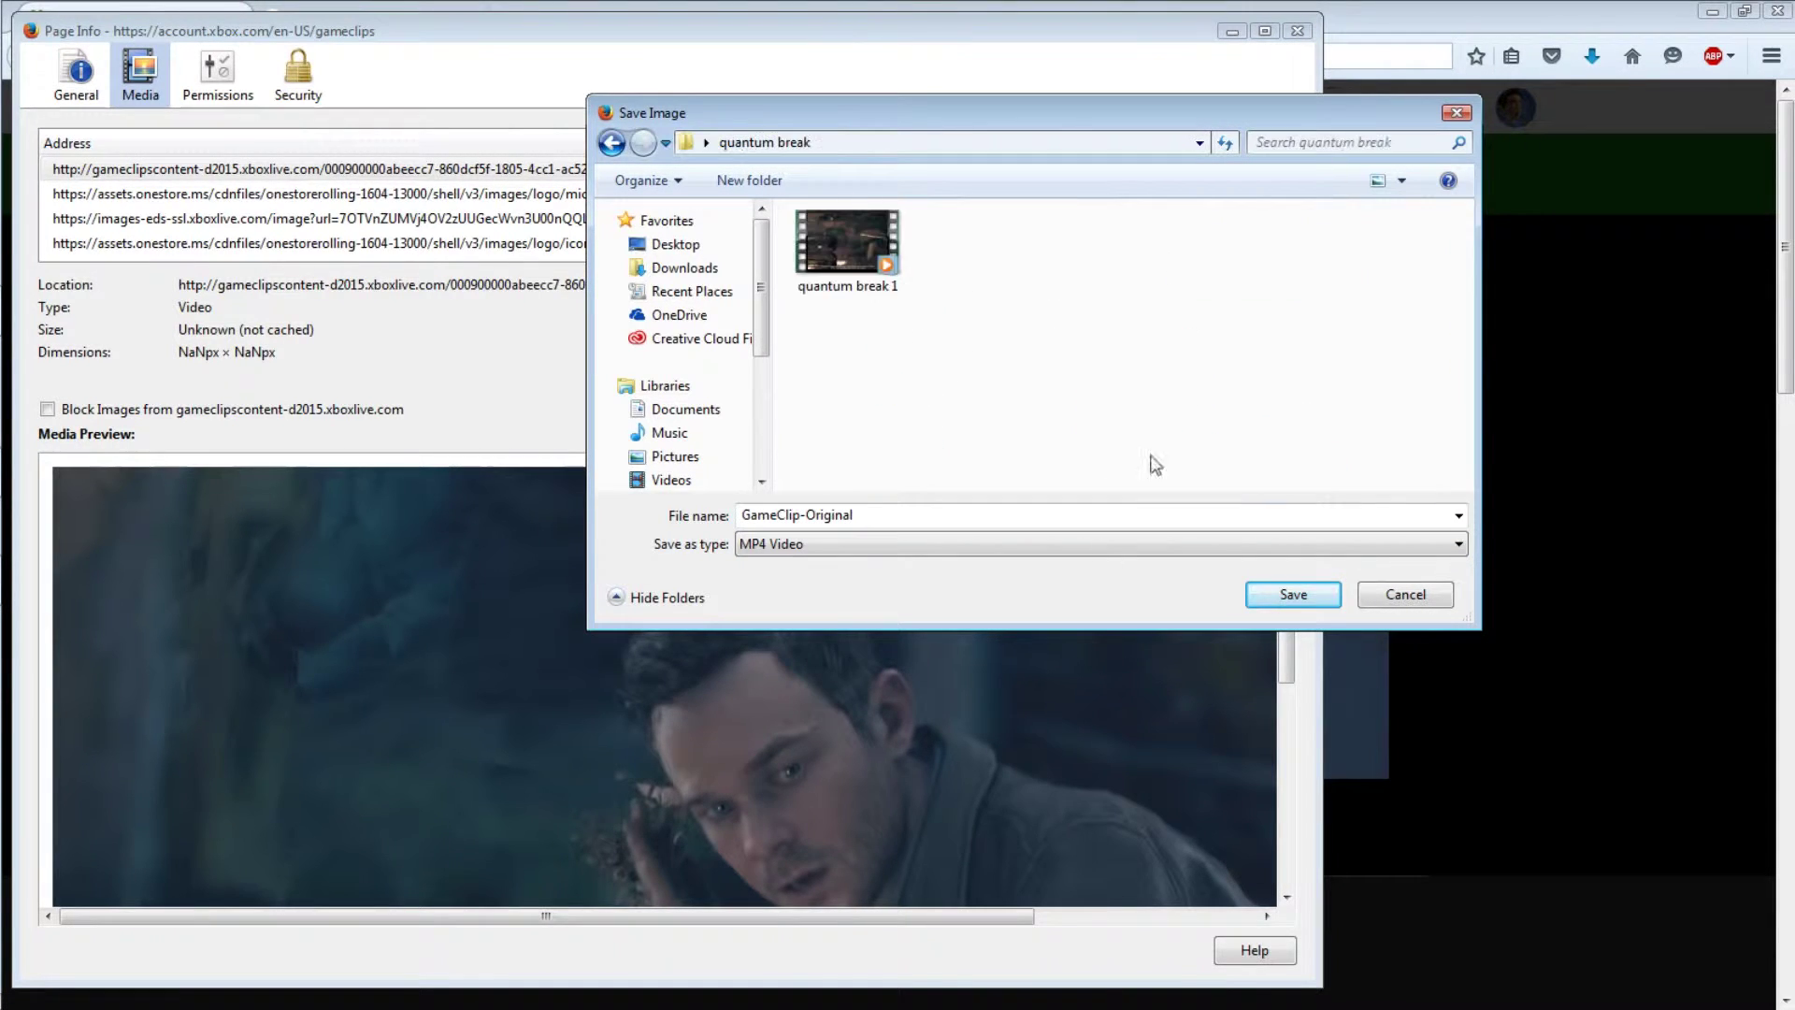
pyautogui.doubleClick(931, 509)
pyautogui.write('quantu')
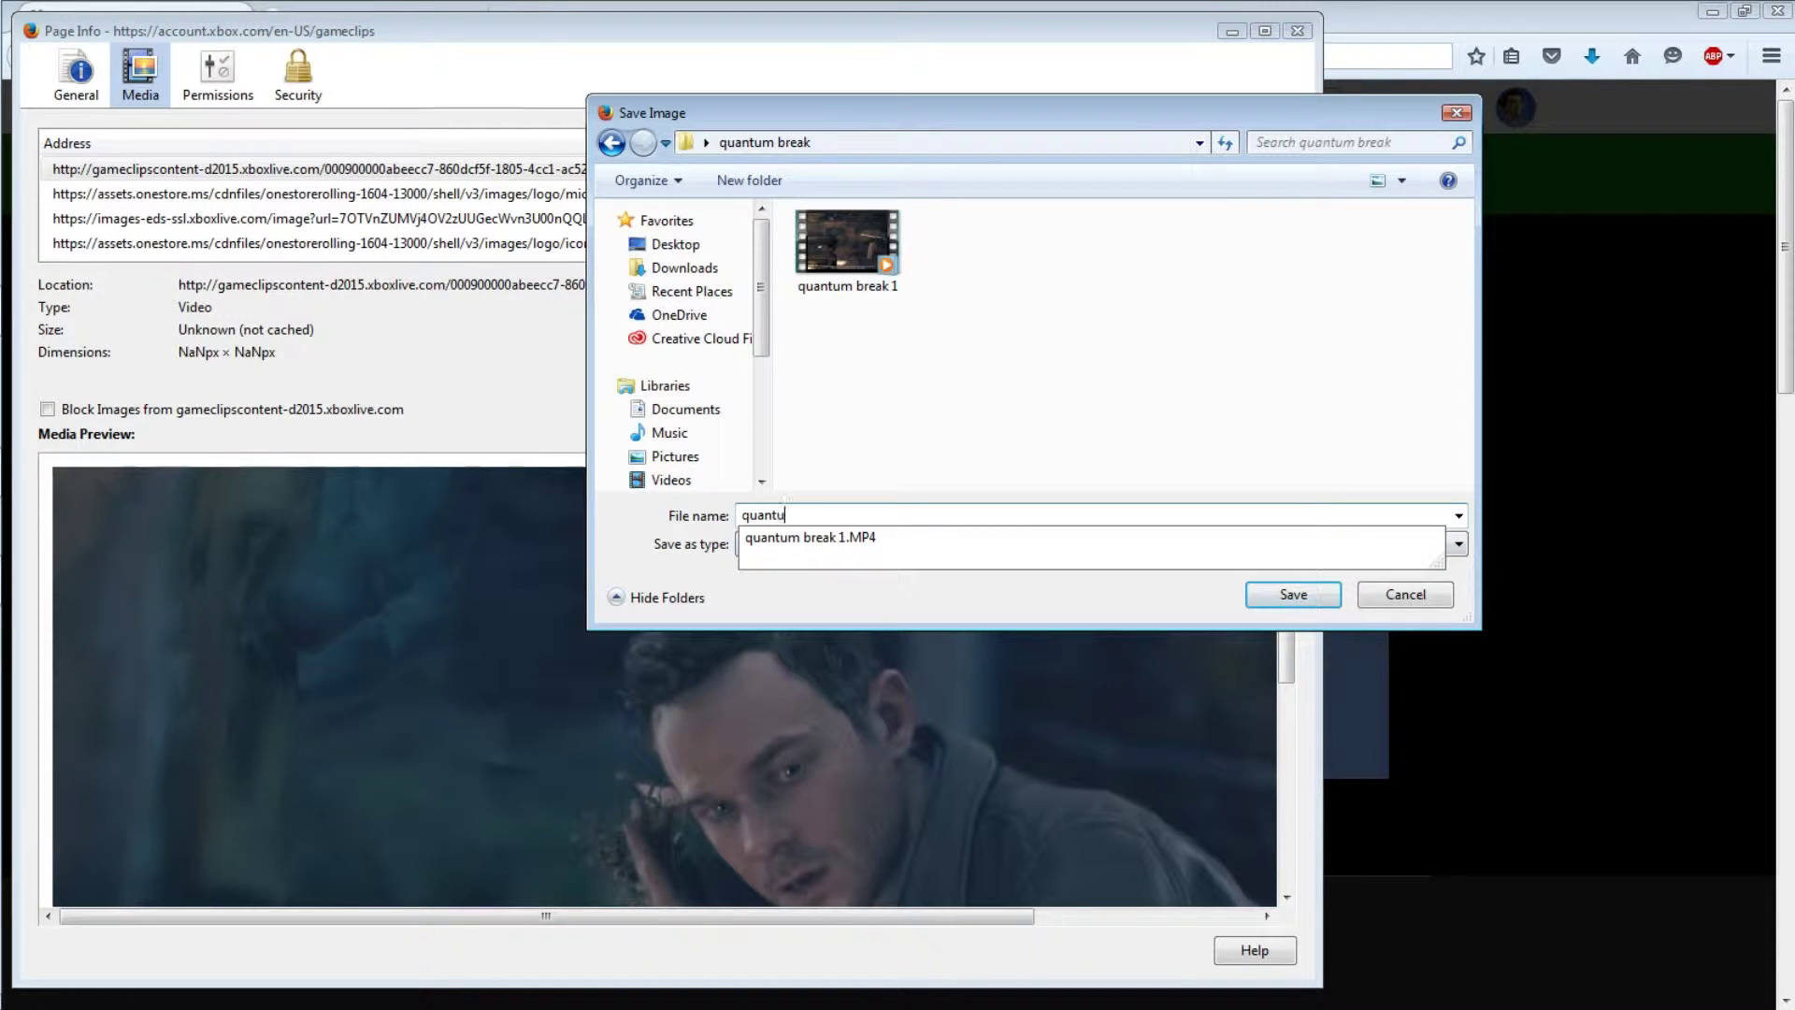
pyautogui.write('m break 2')
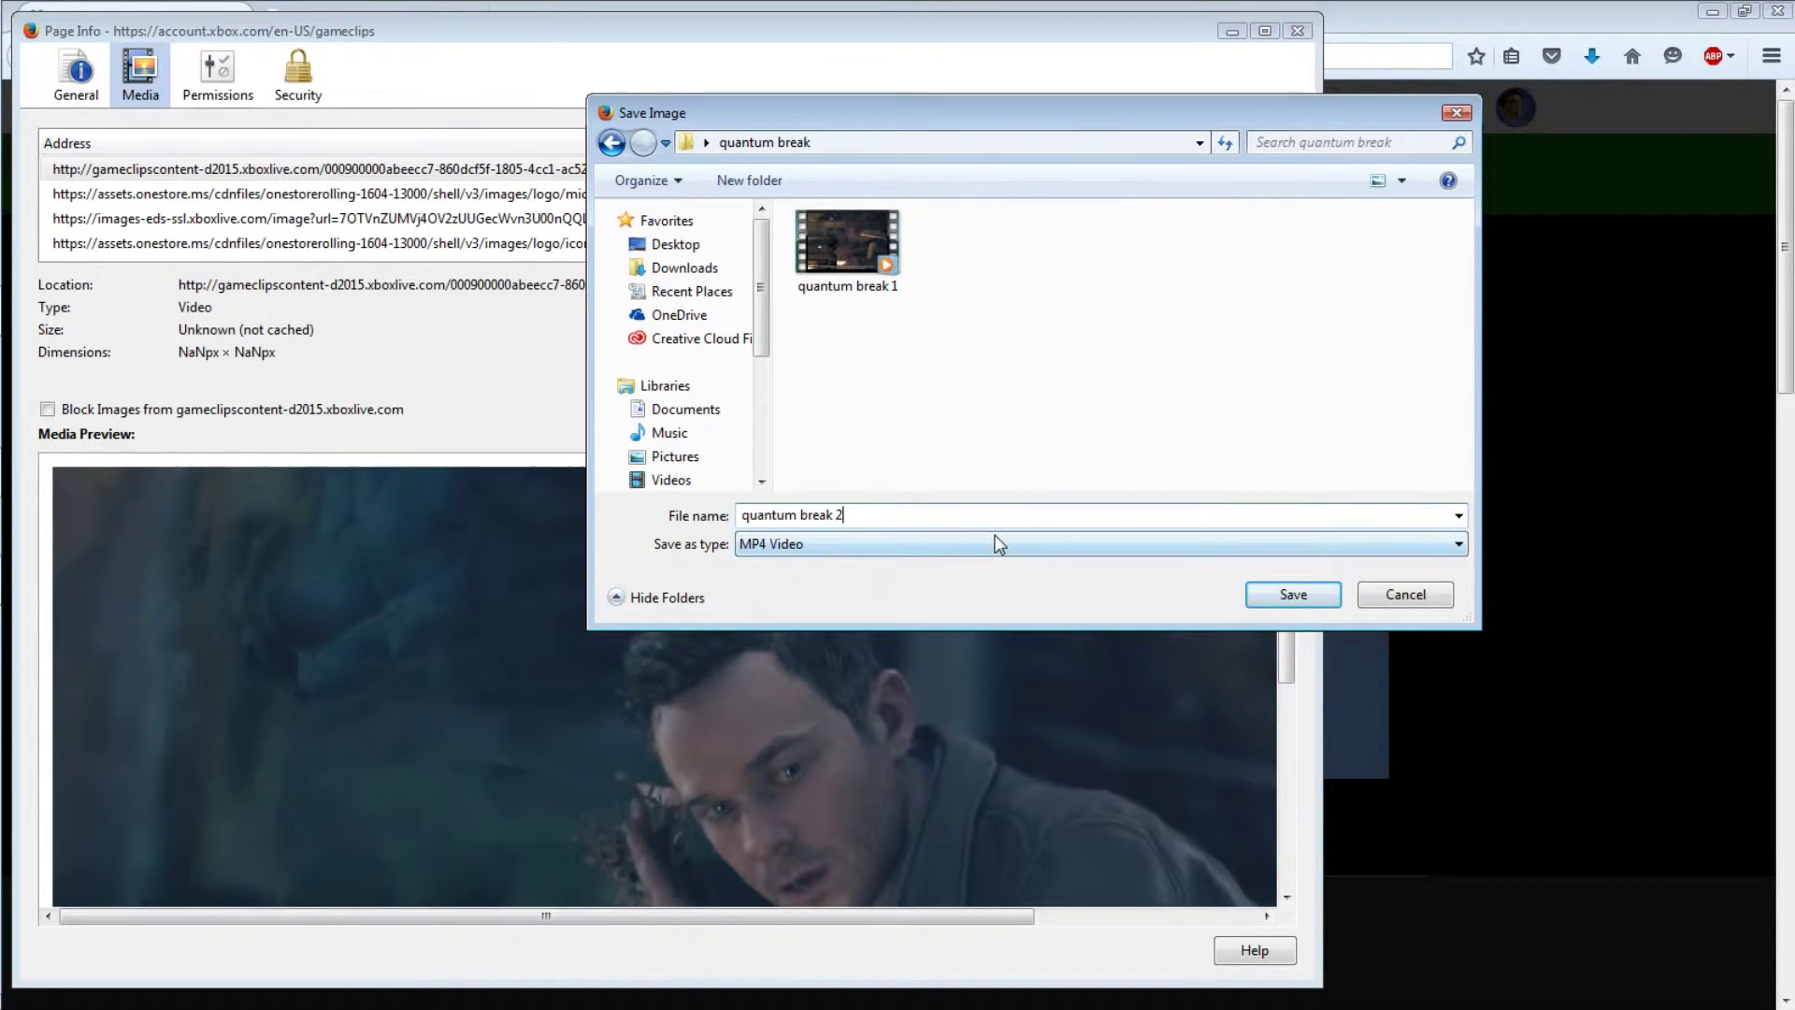
pyautogui.press('Return')
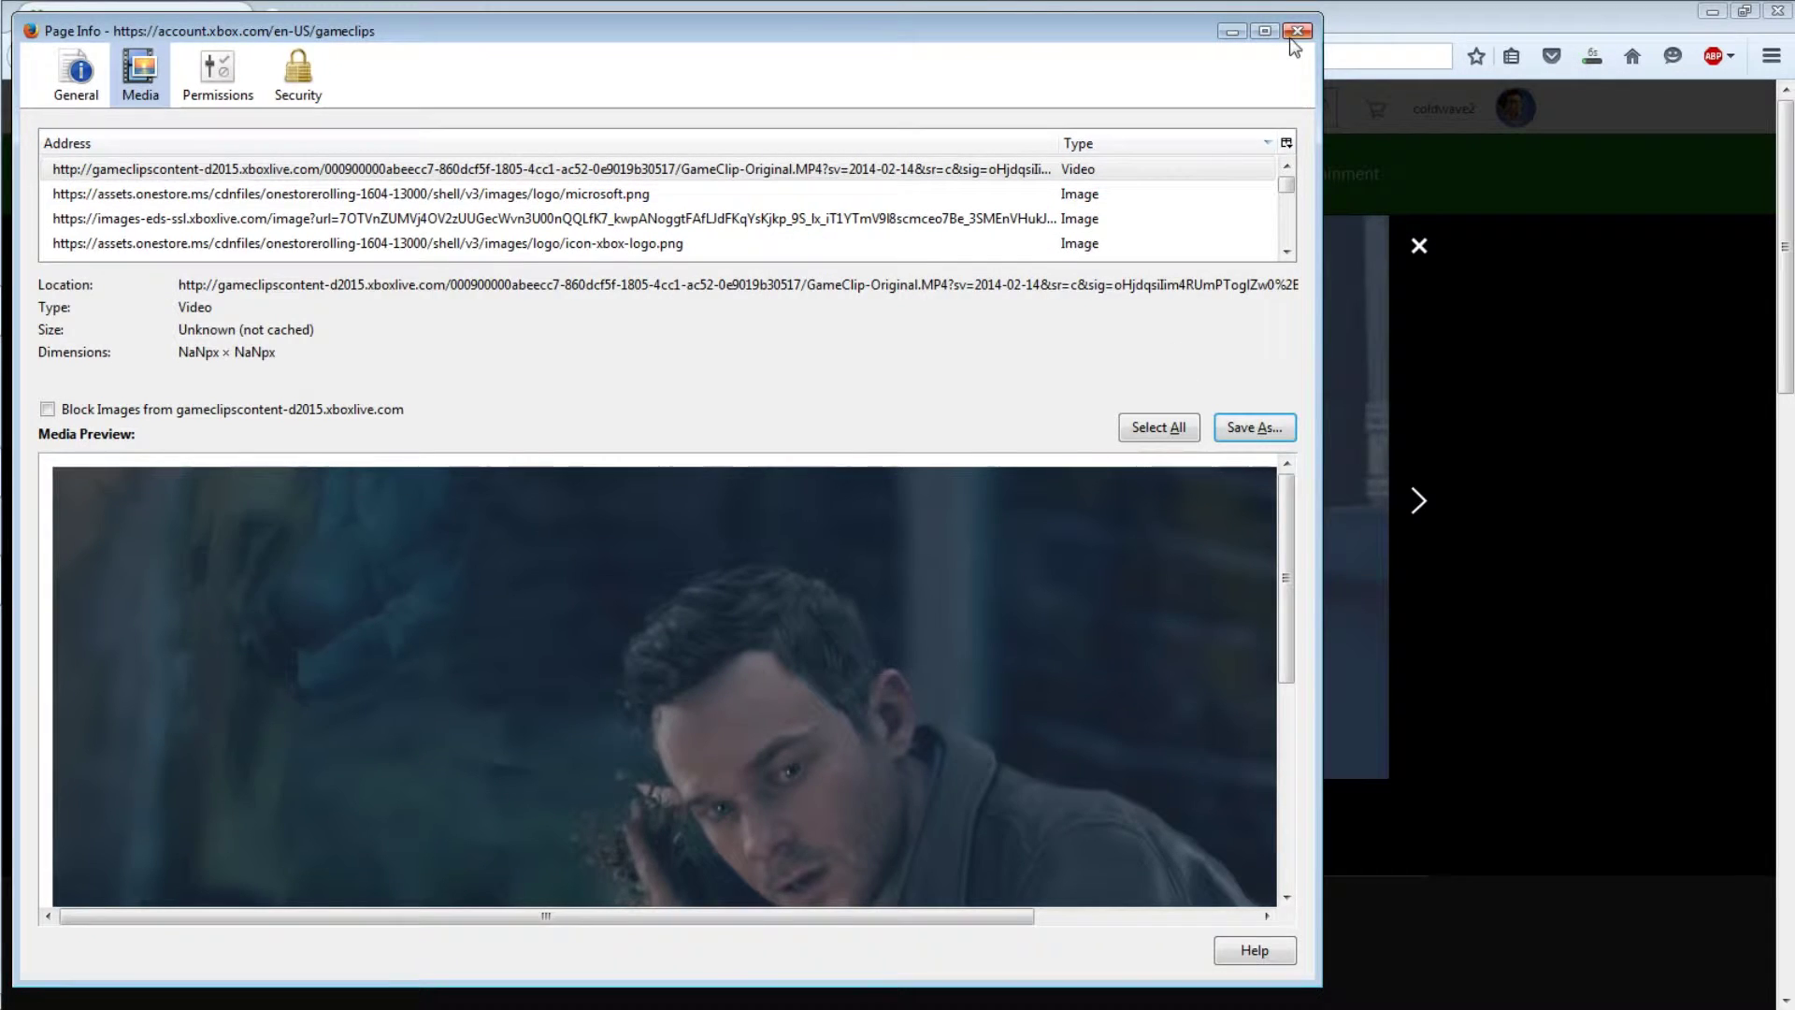
pyautogui.click(1297, 32)
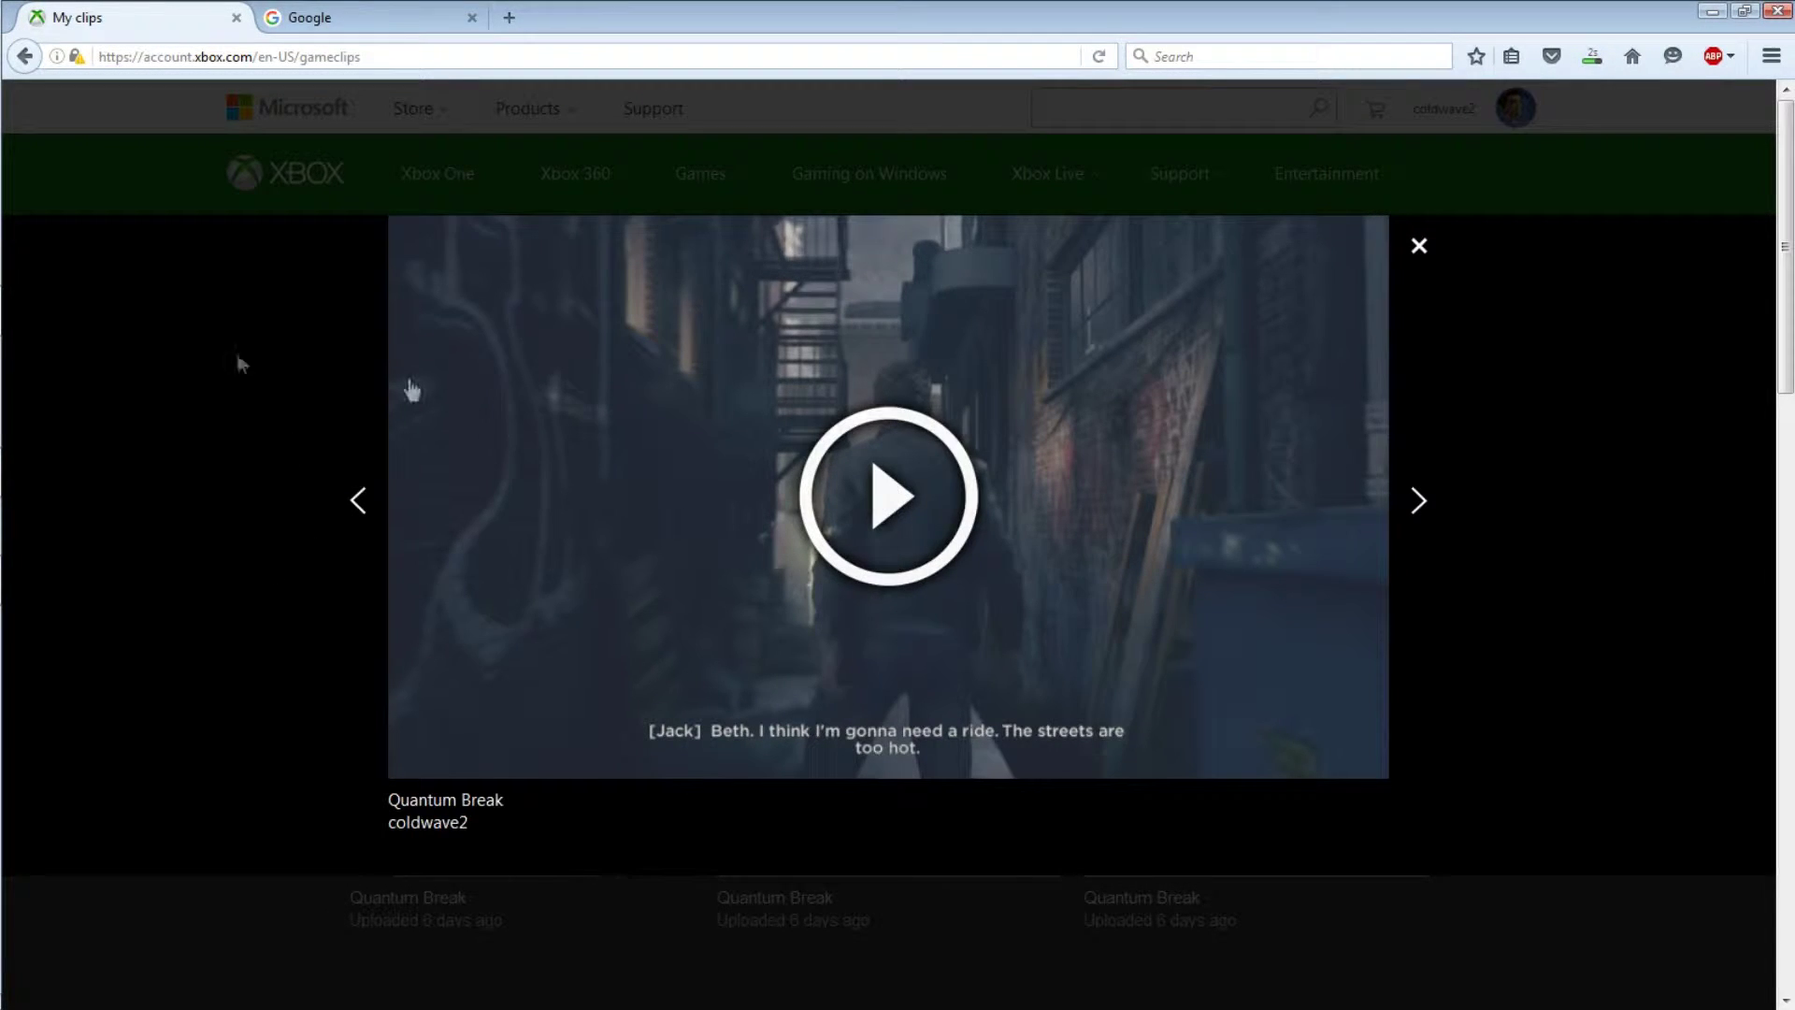
# Open the third clip and list its Page Info media sorted with the video first.
pyautogui.click(1419, 248)
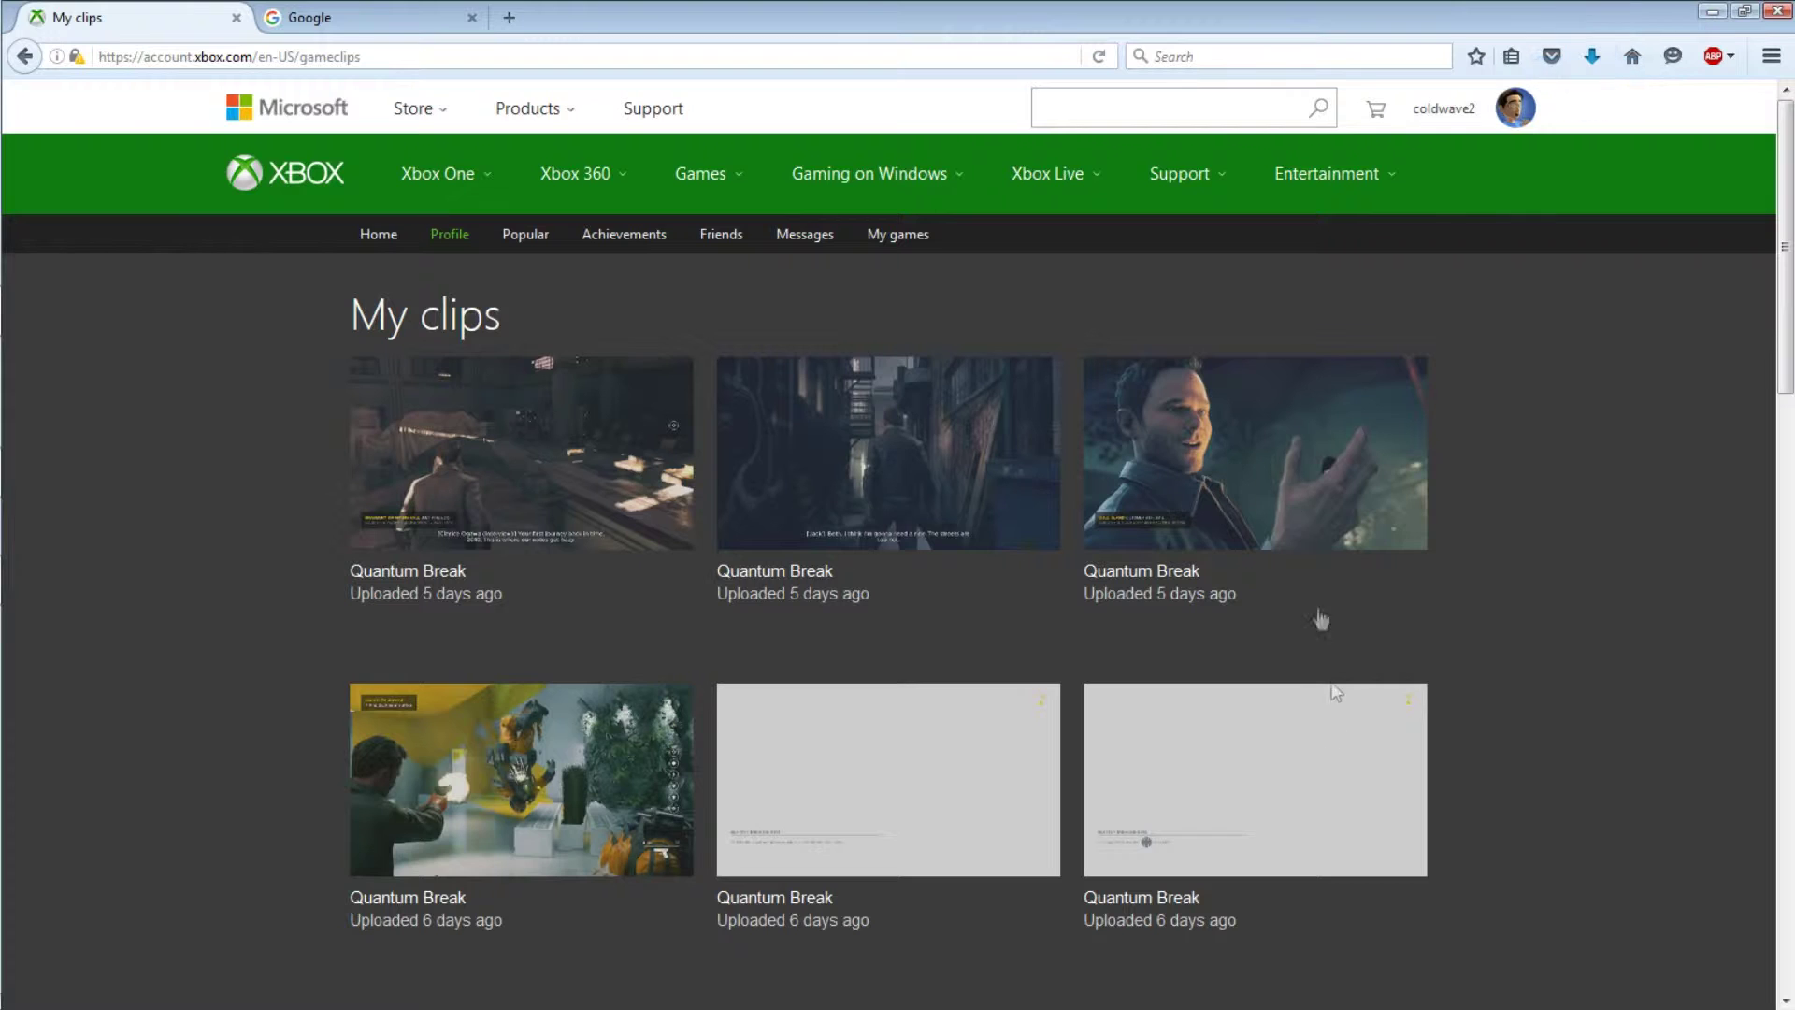
pyautogui.click(1281, 448)
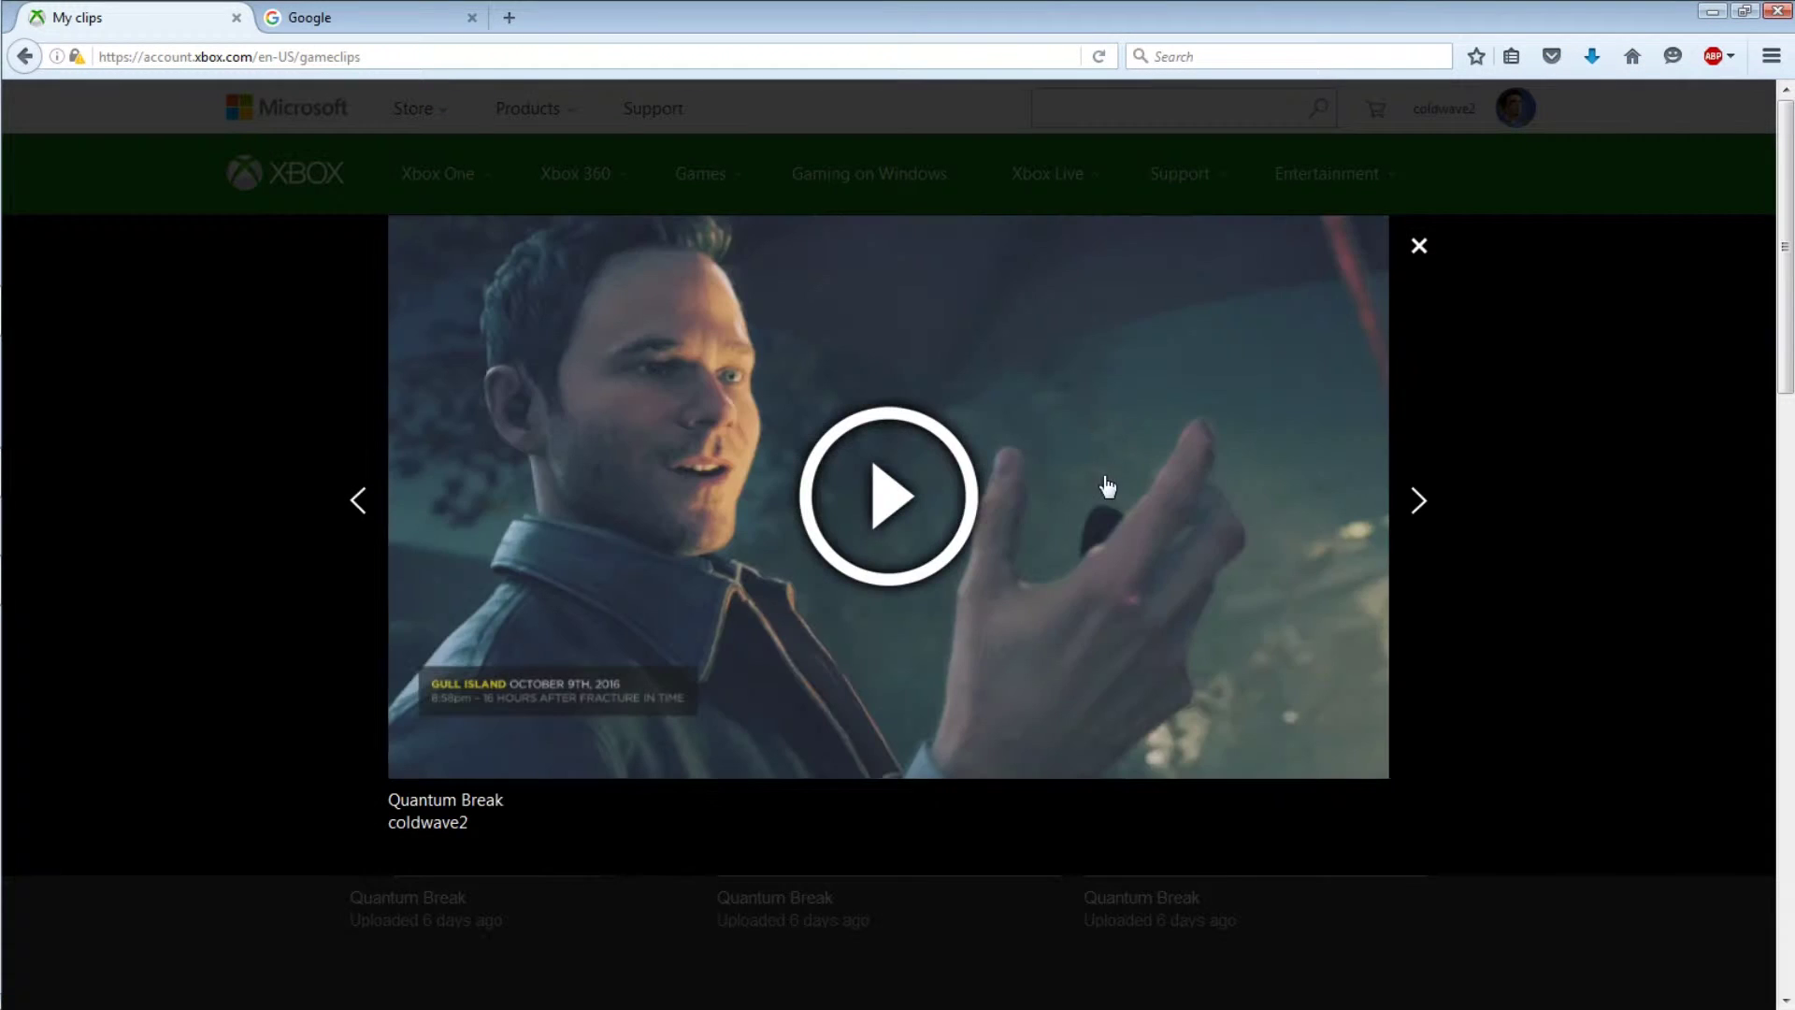
pyautogui.rightClick(1149, 482)
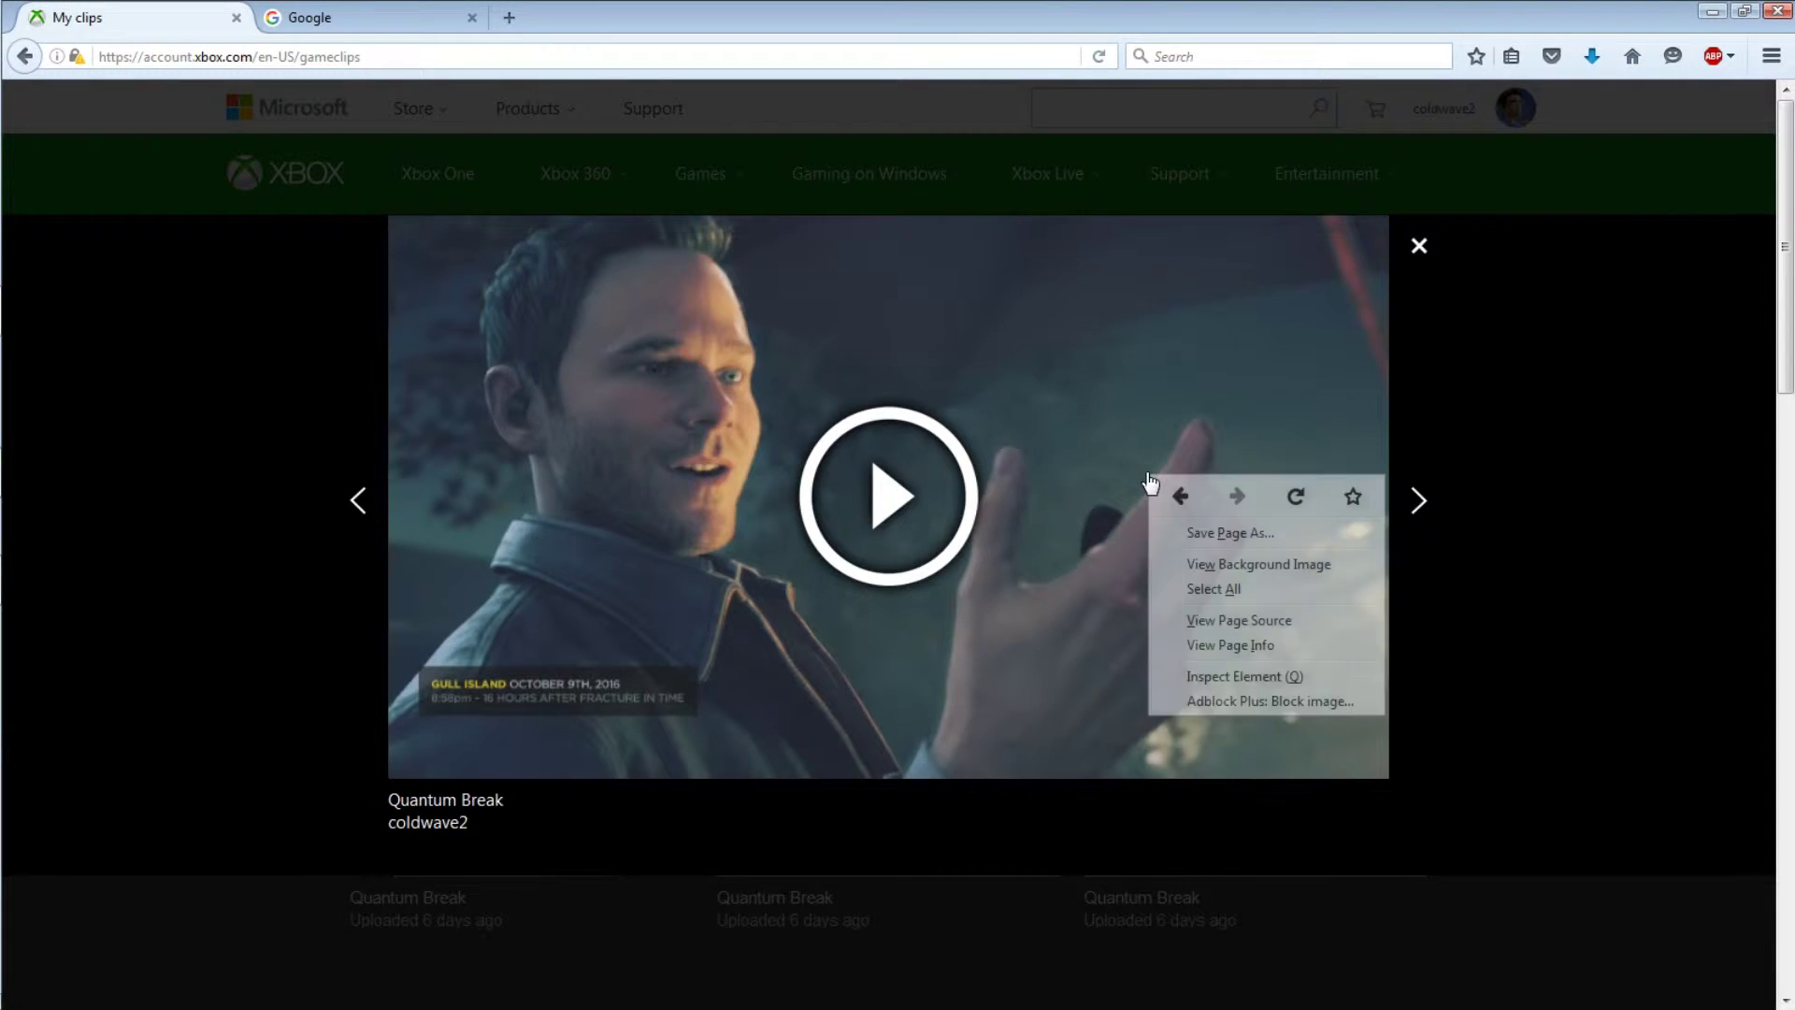
pyautogui.click(1234, 647)
pyautogui.click(140, 75)
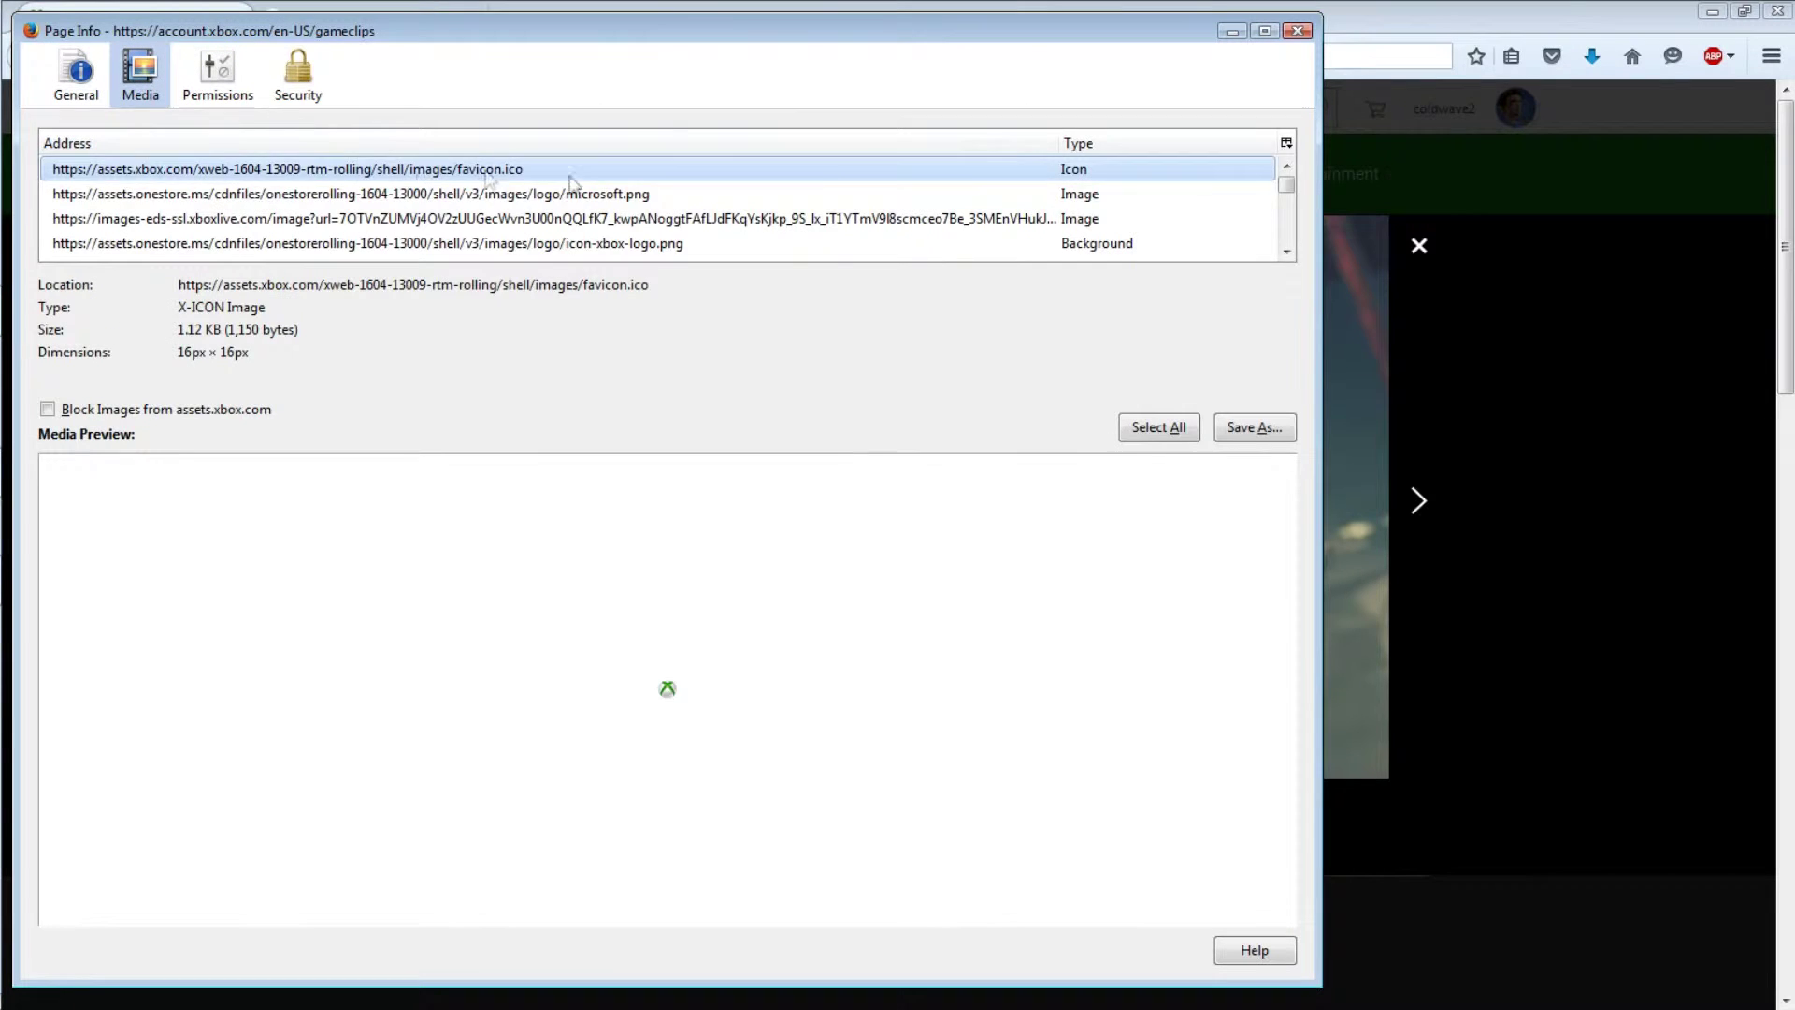
pyautogui.click(1150, 143)
pyautogui.click(1159, 143)
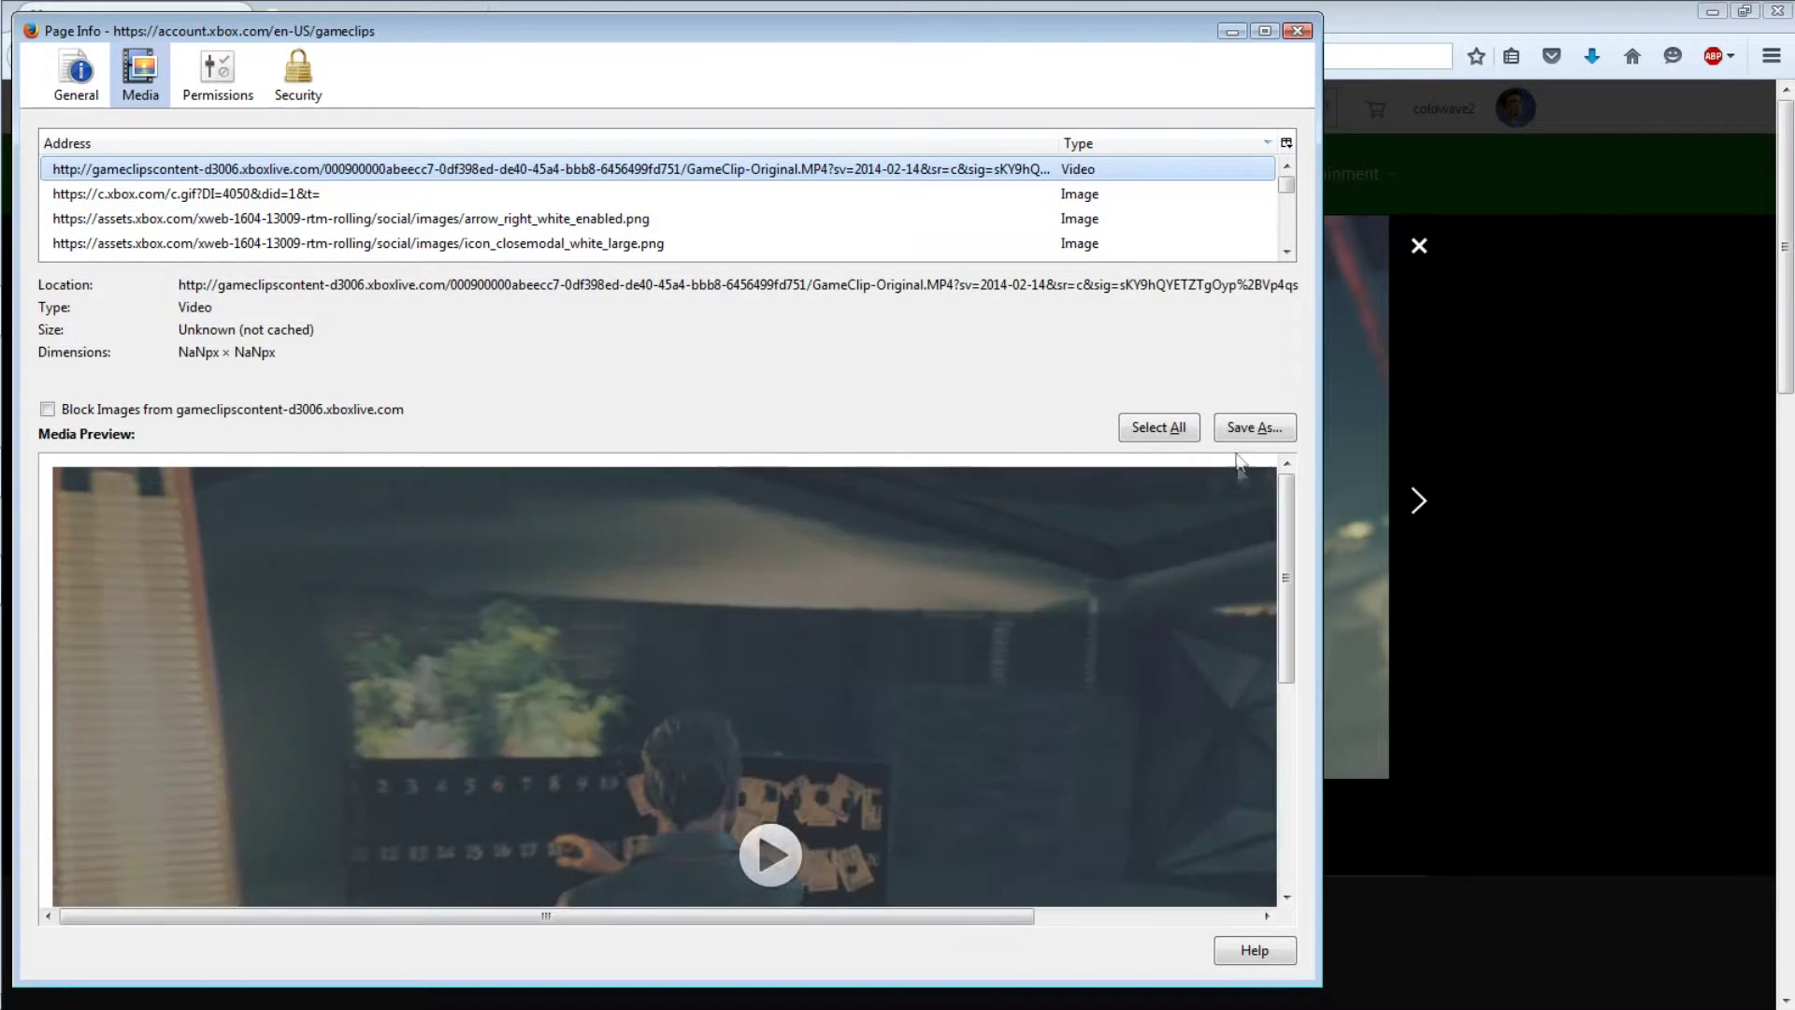
# Save that video as 'quantum break 3', then close Page Info.
pyautogui.click(1252, 428)
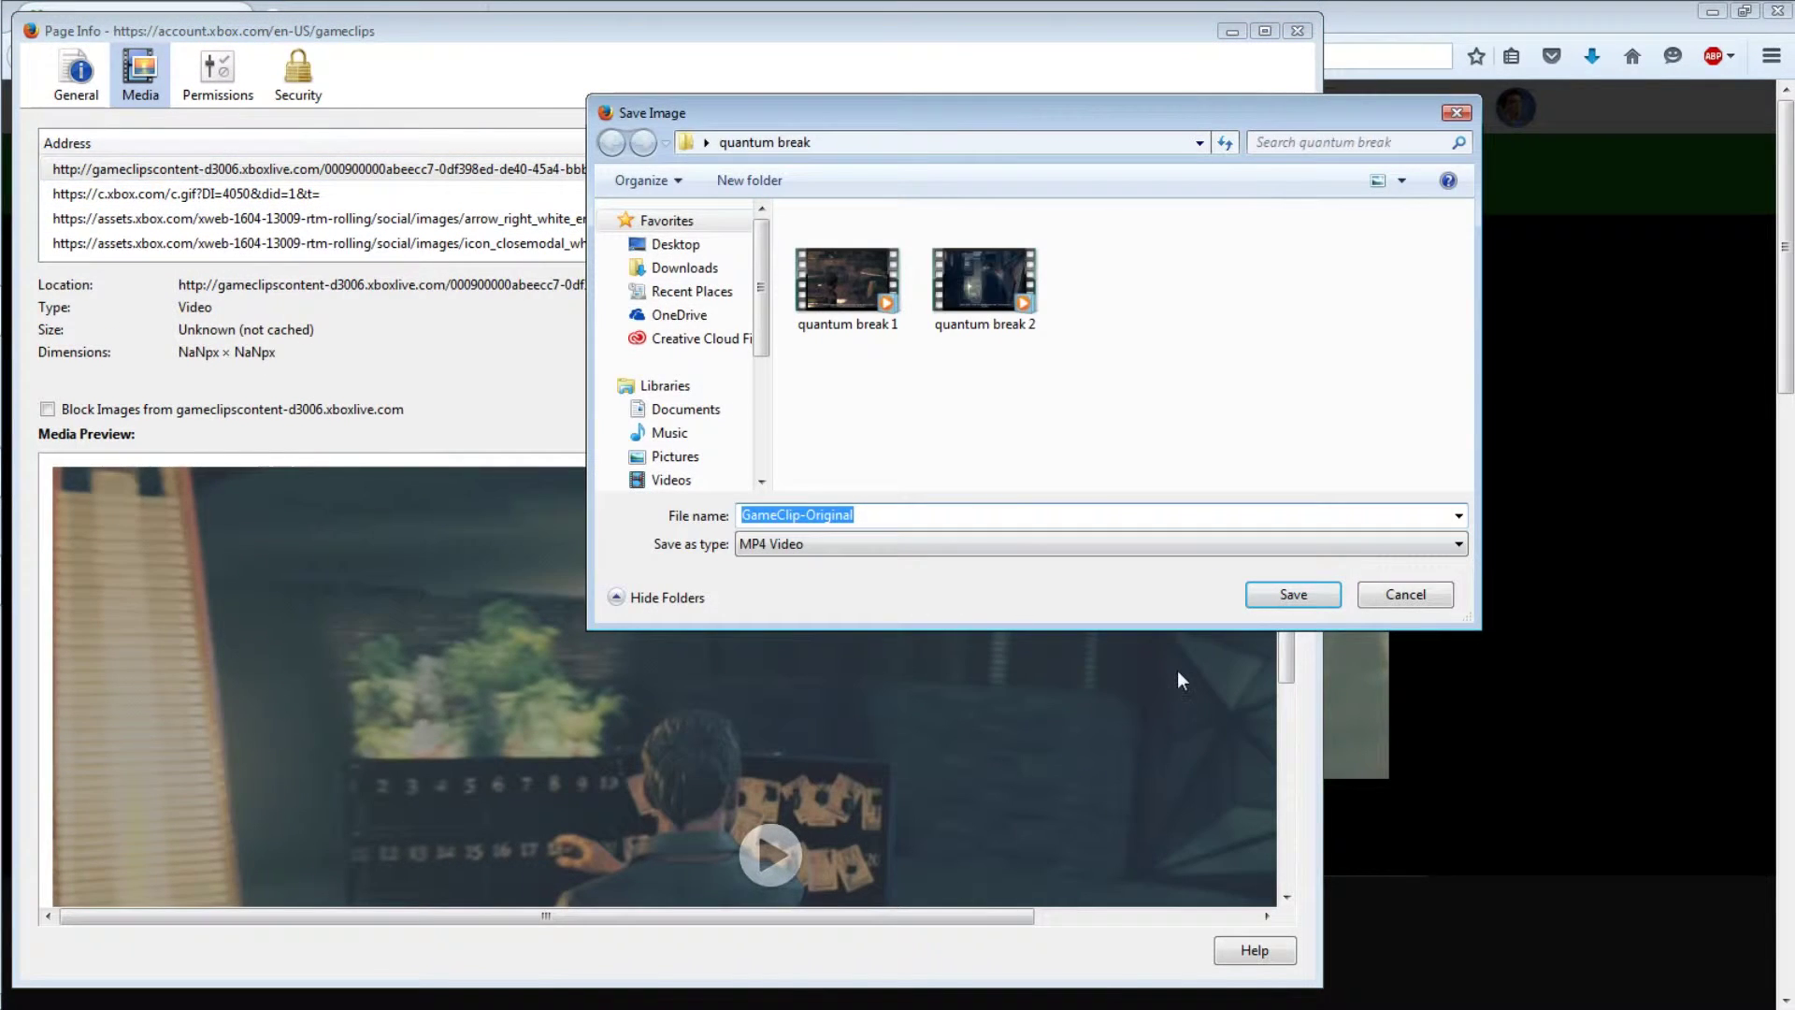
pyautogui.write('quantum')
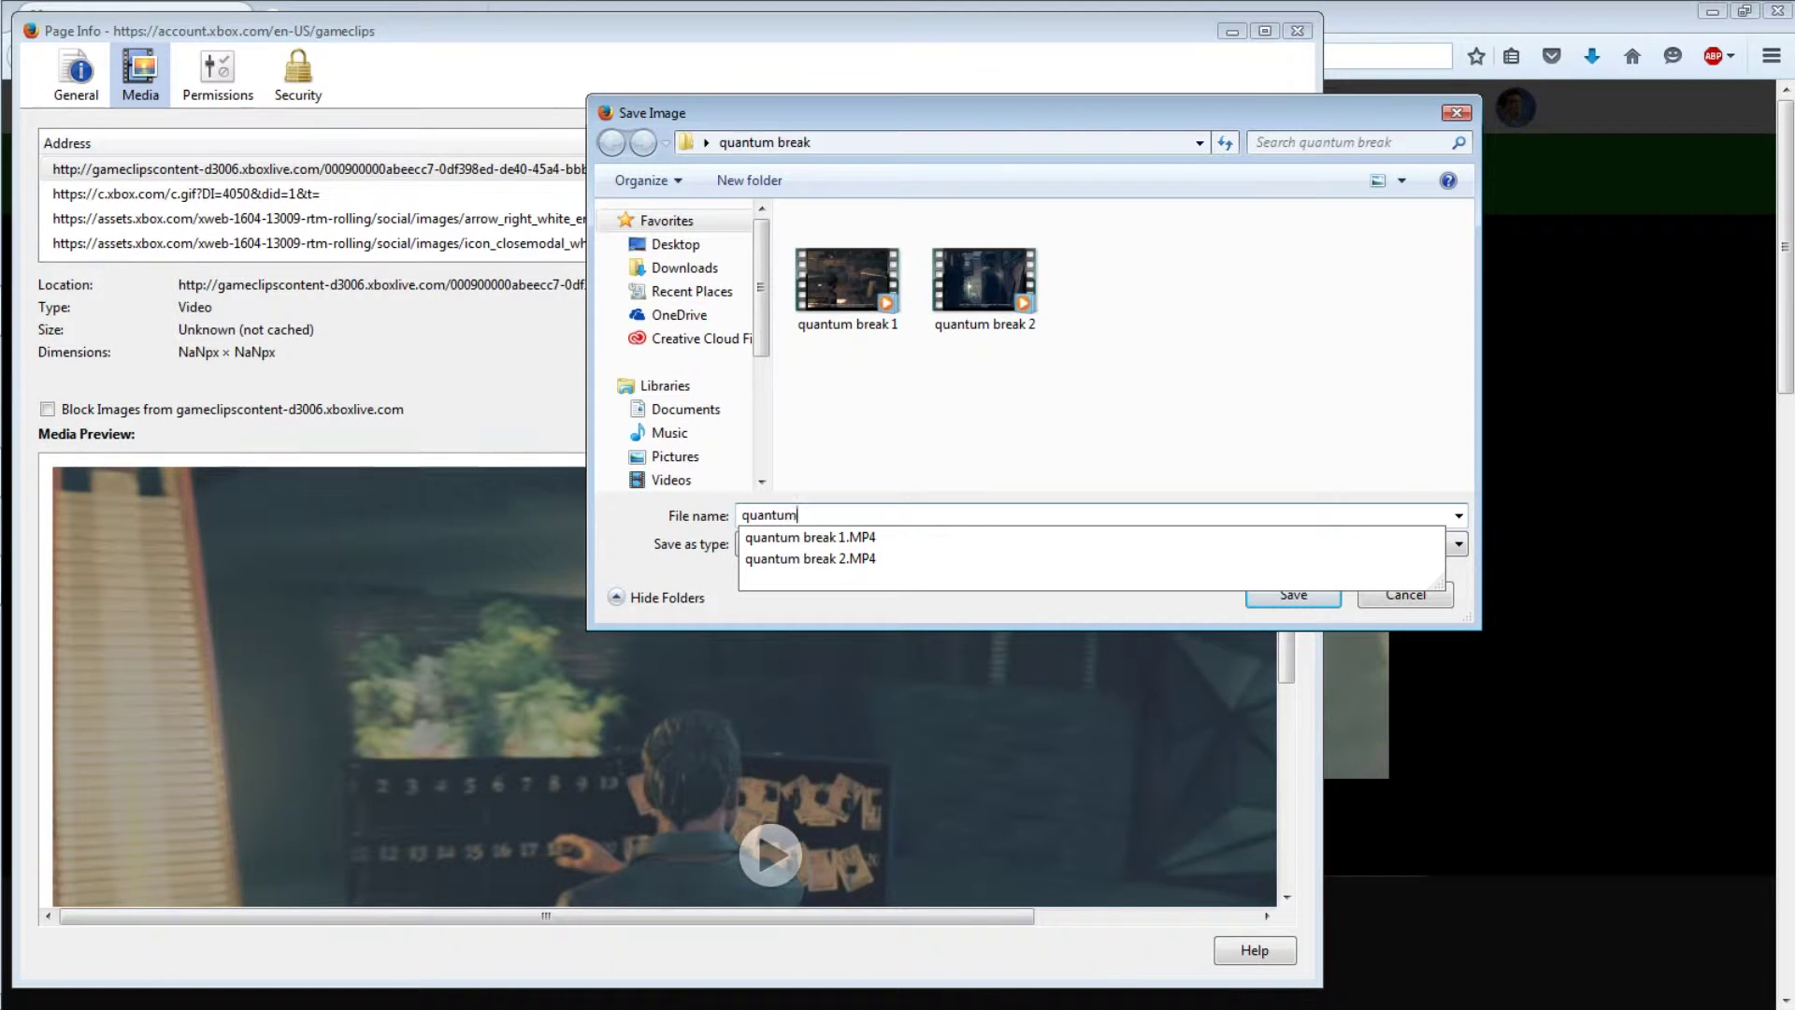
pyautogui.write(' break 3')
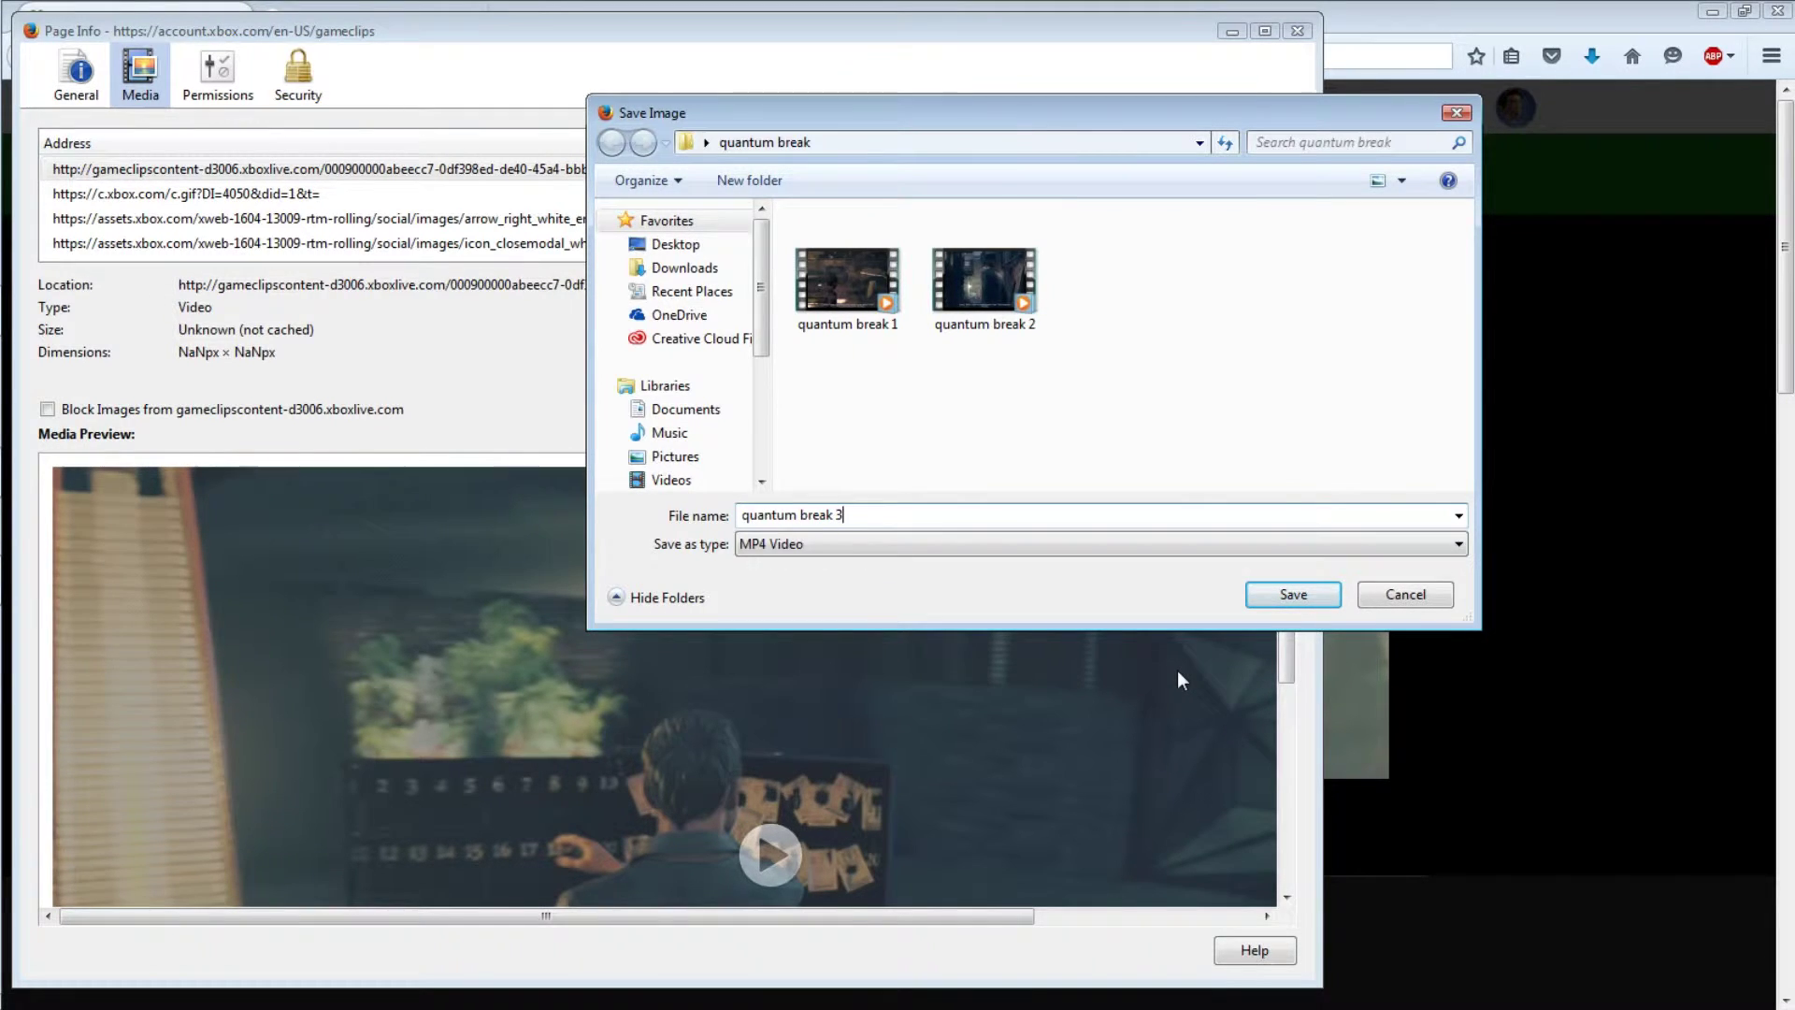
pyautogui.press('Return')
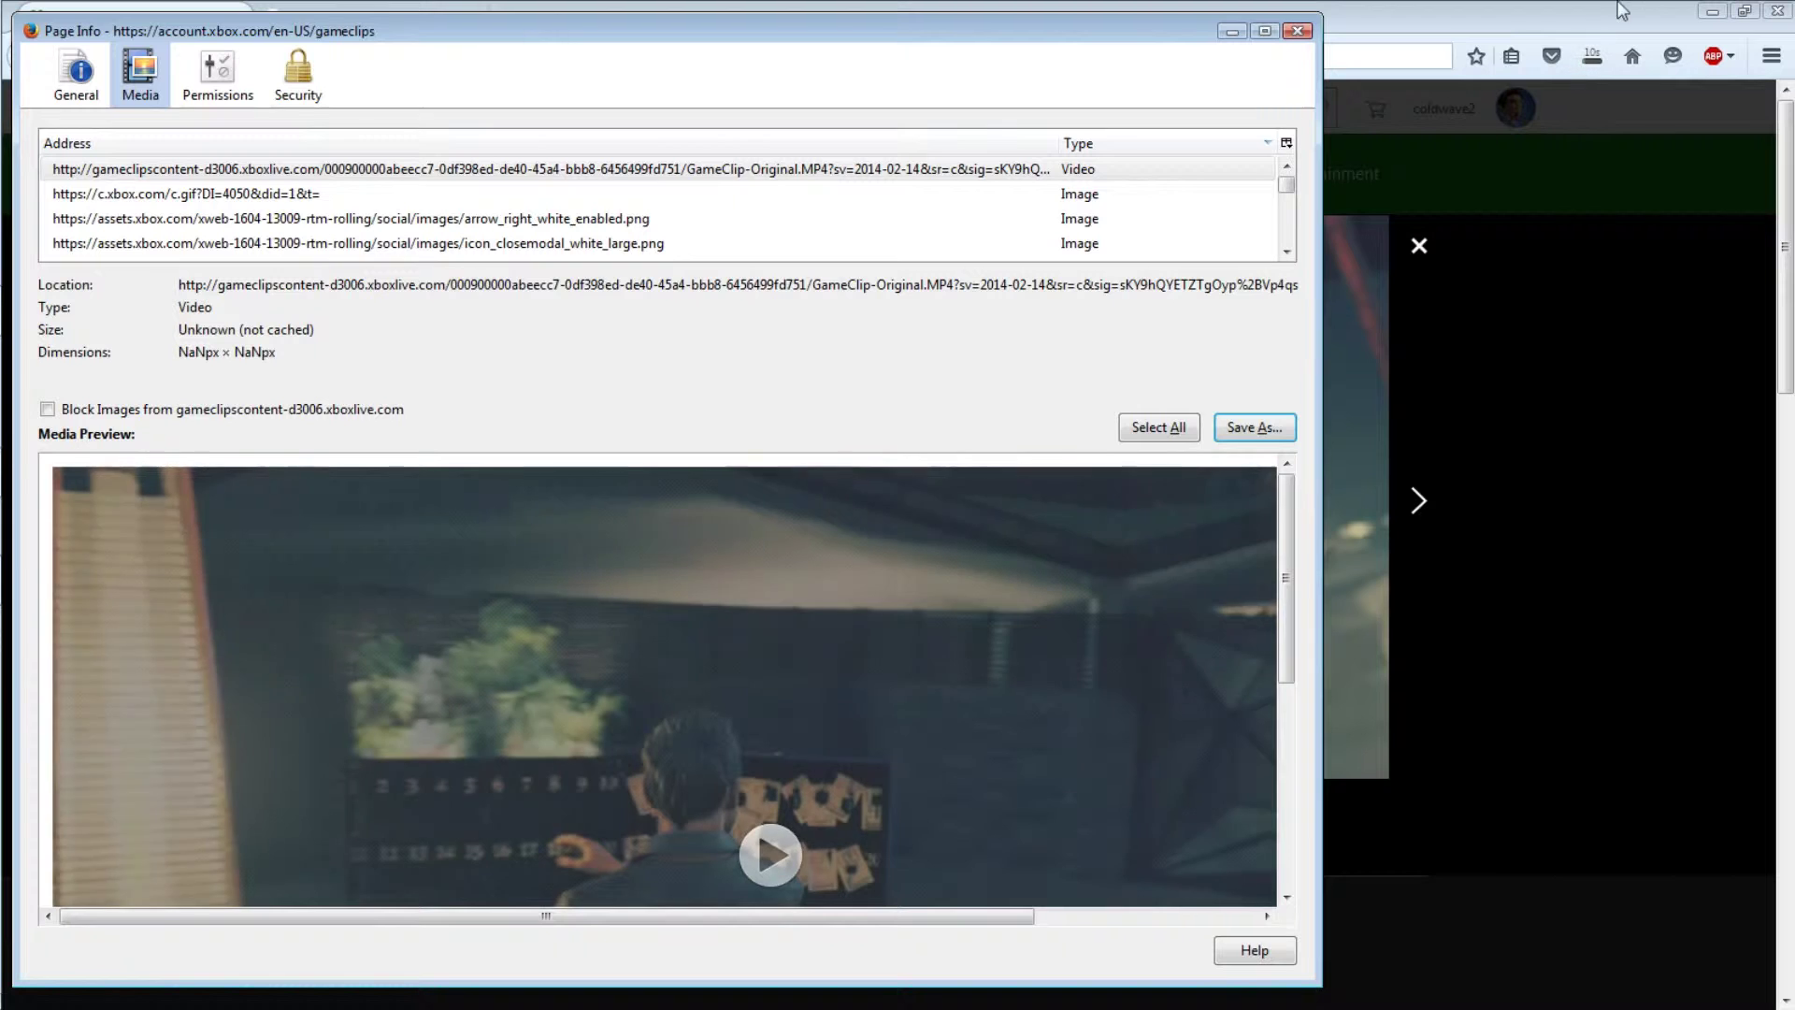
pyautogui.click(1297, 32)
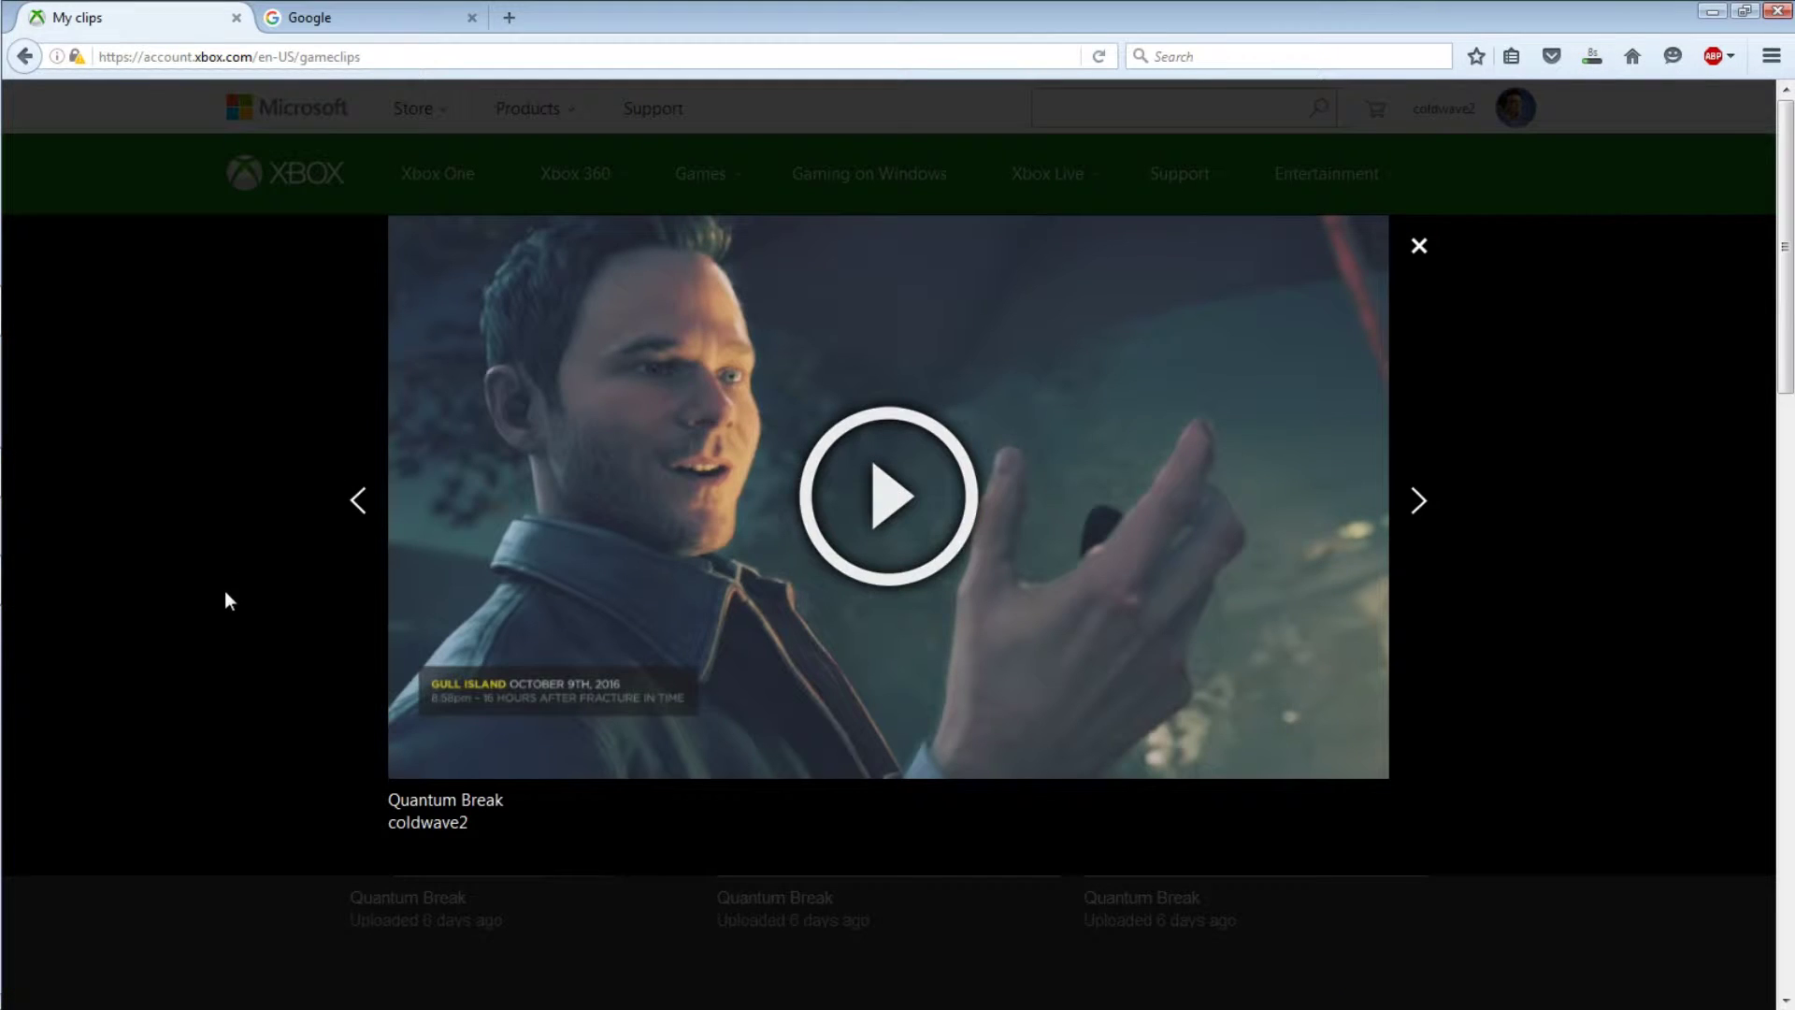
# Open another clip from the grid, play it briefly, then pause it.
pyautogui.click(1419, 249)
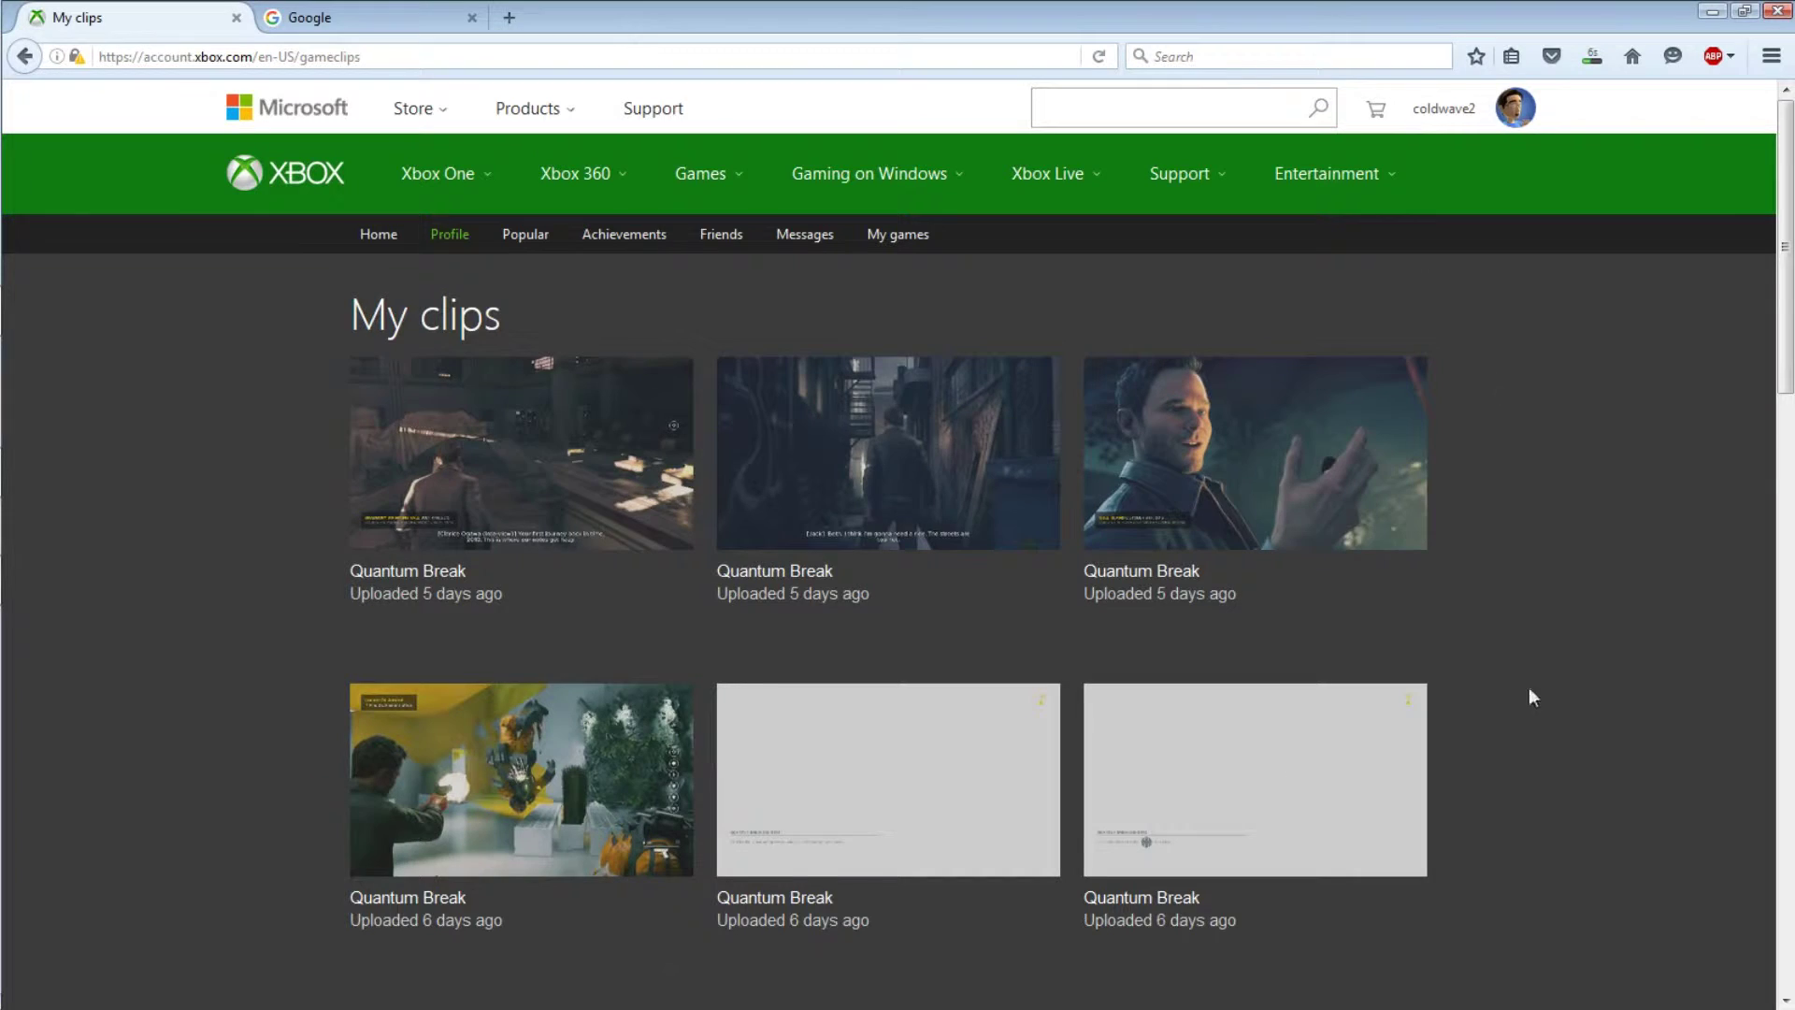
pyautogui.scroll(-5, 487, 784)
pyautogui.click(517, 444)
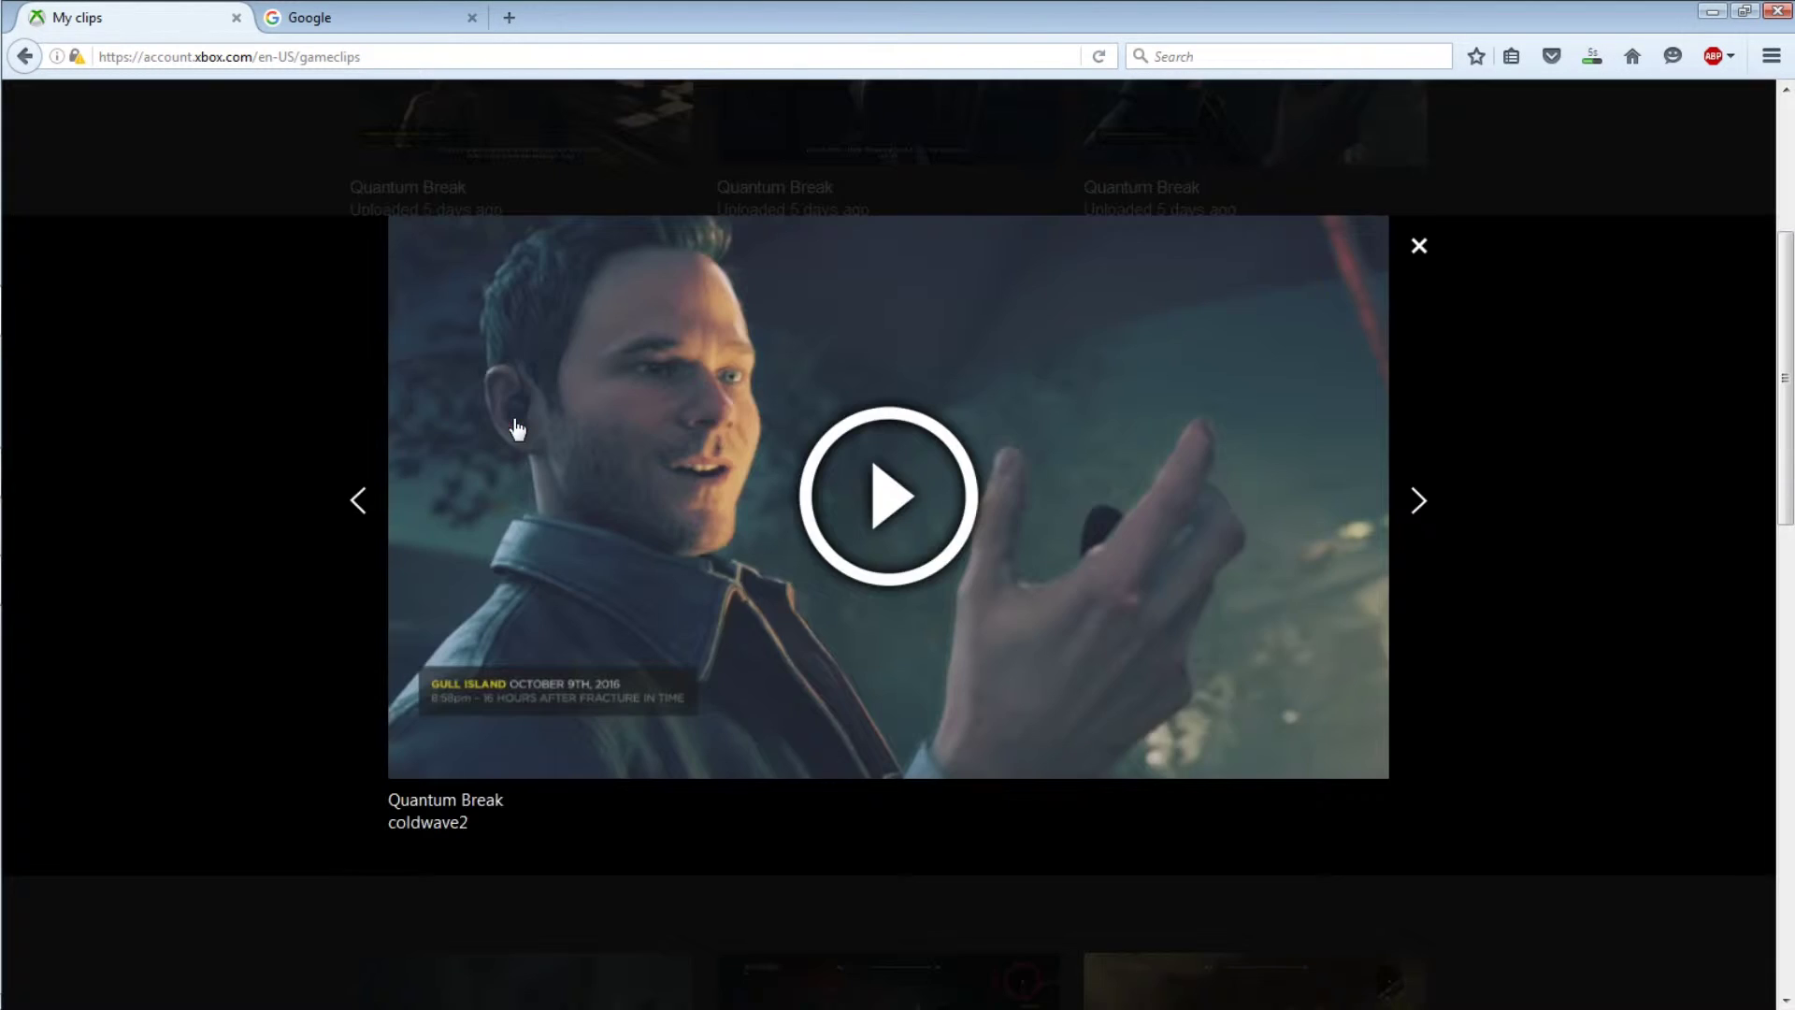
pyautogui.click(889, 495)
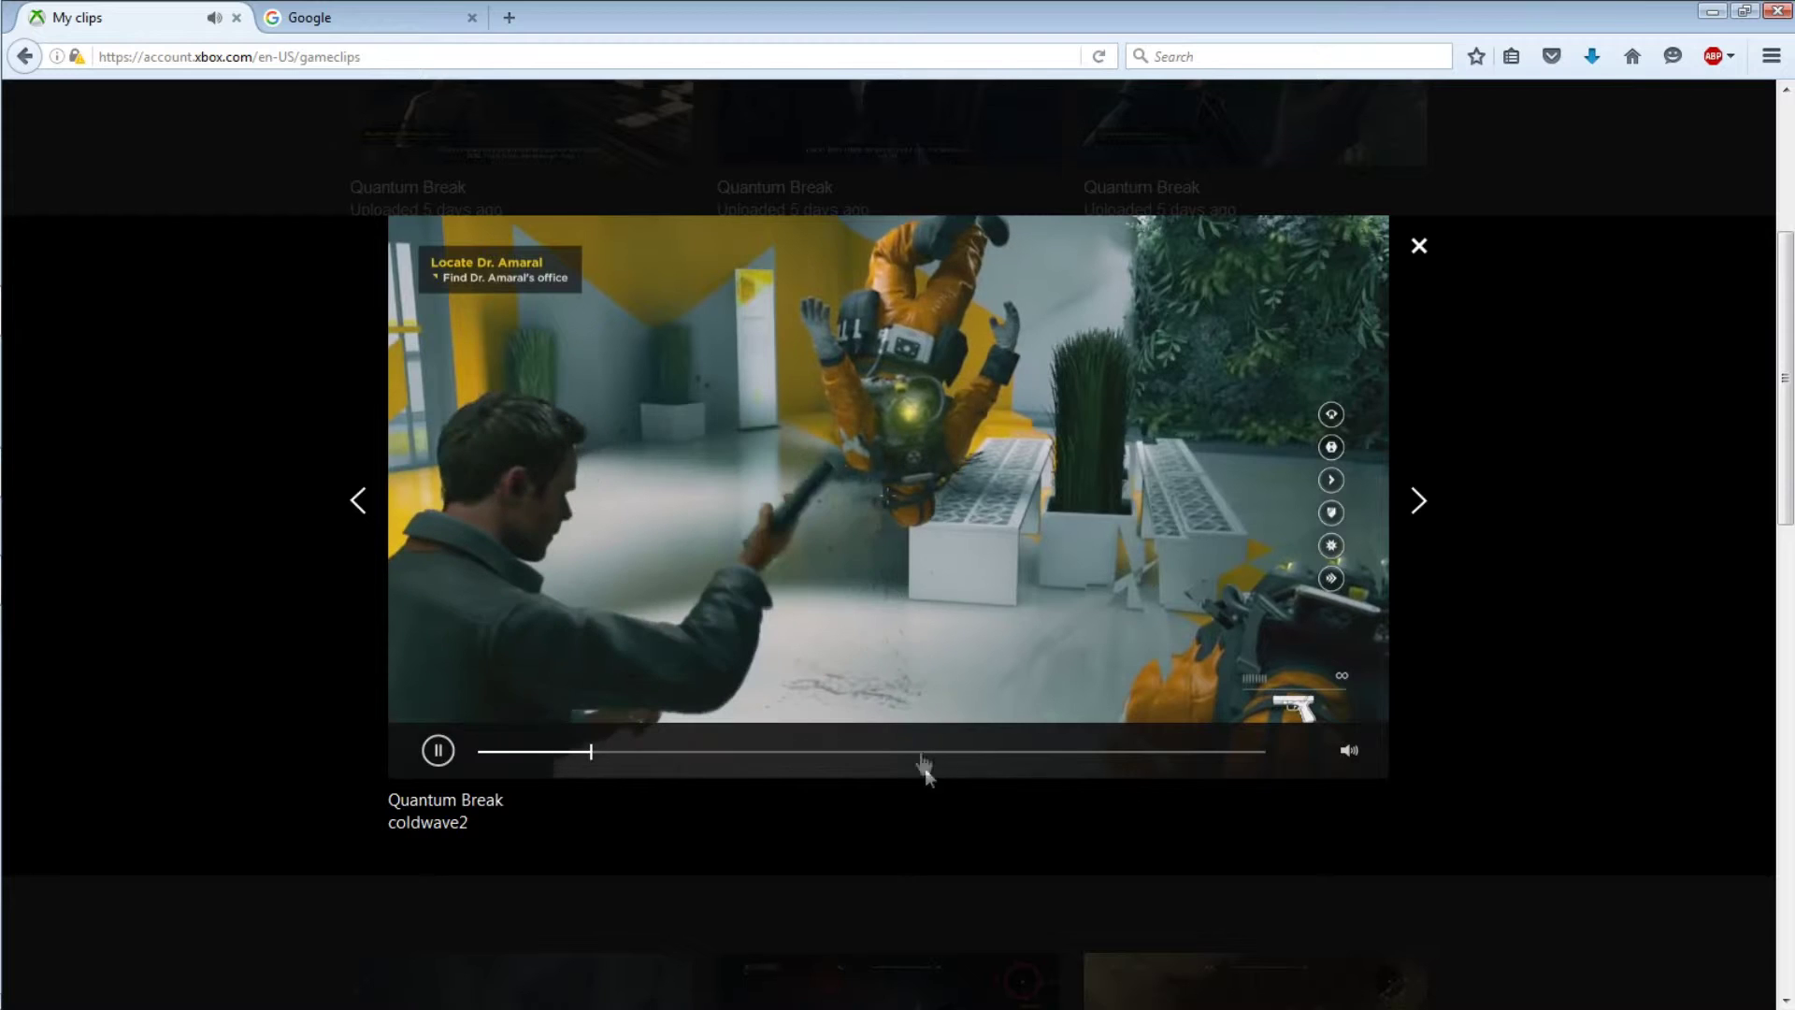
pyautogui.click(438, 753)
# From Page Info's Media list sorted by type, save the video as 'quantum break 4'.
pyautogui.rightClick(988, 531)
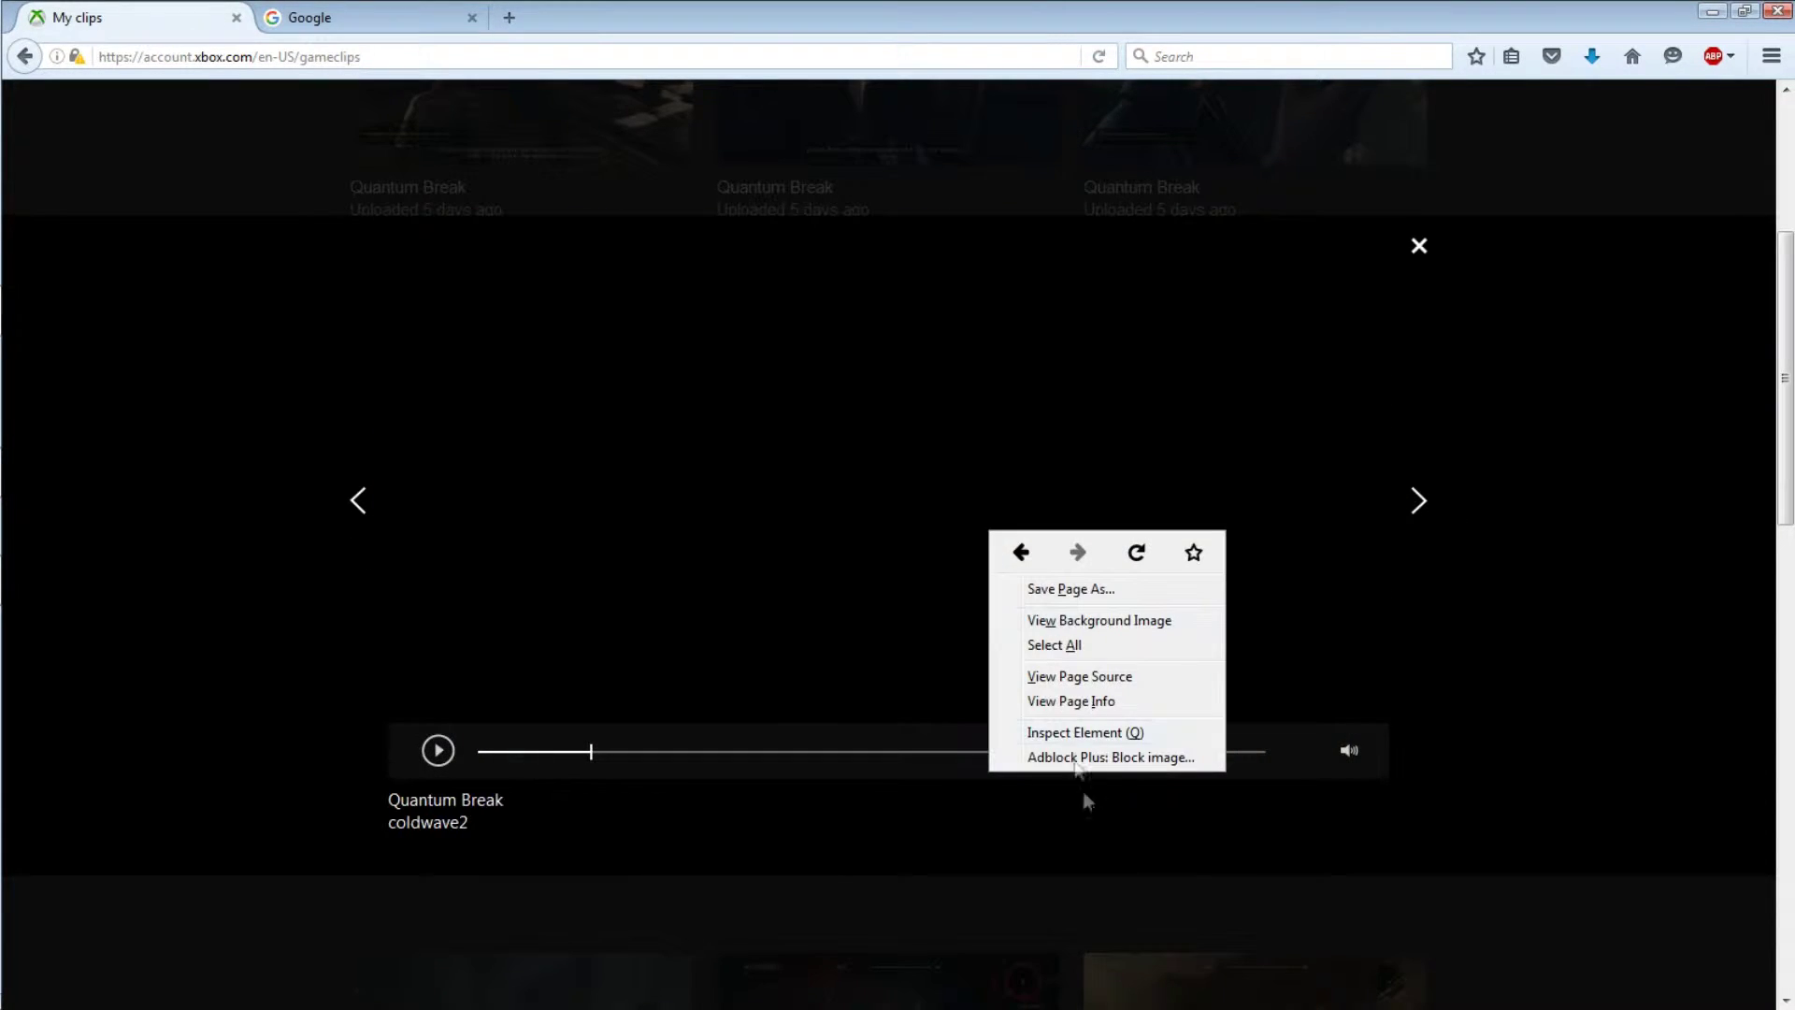
pyautogui.click(1093, 702)
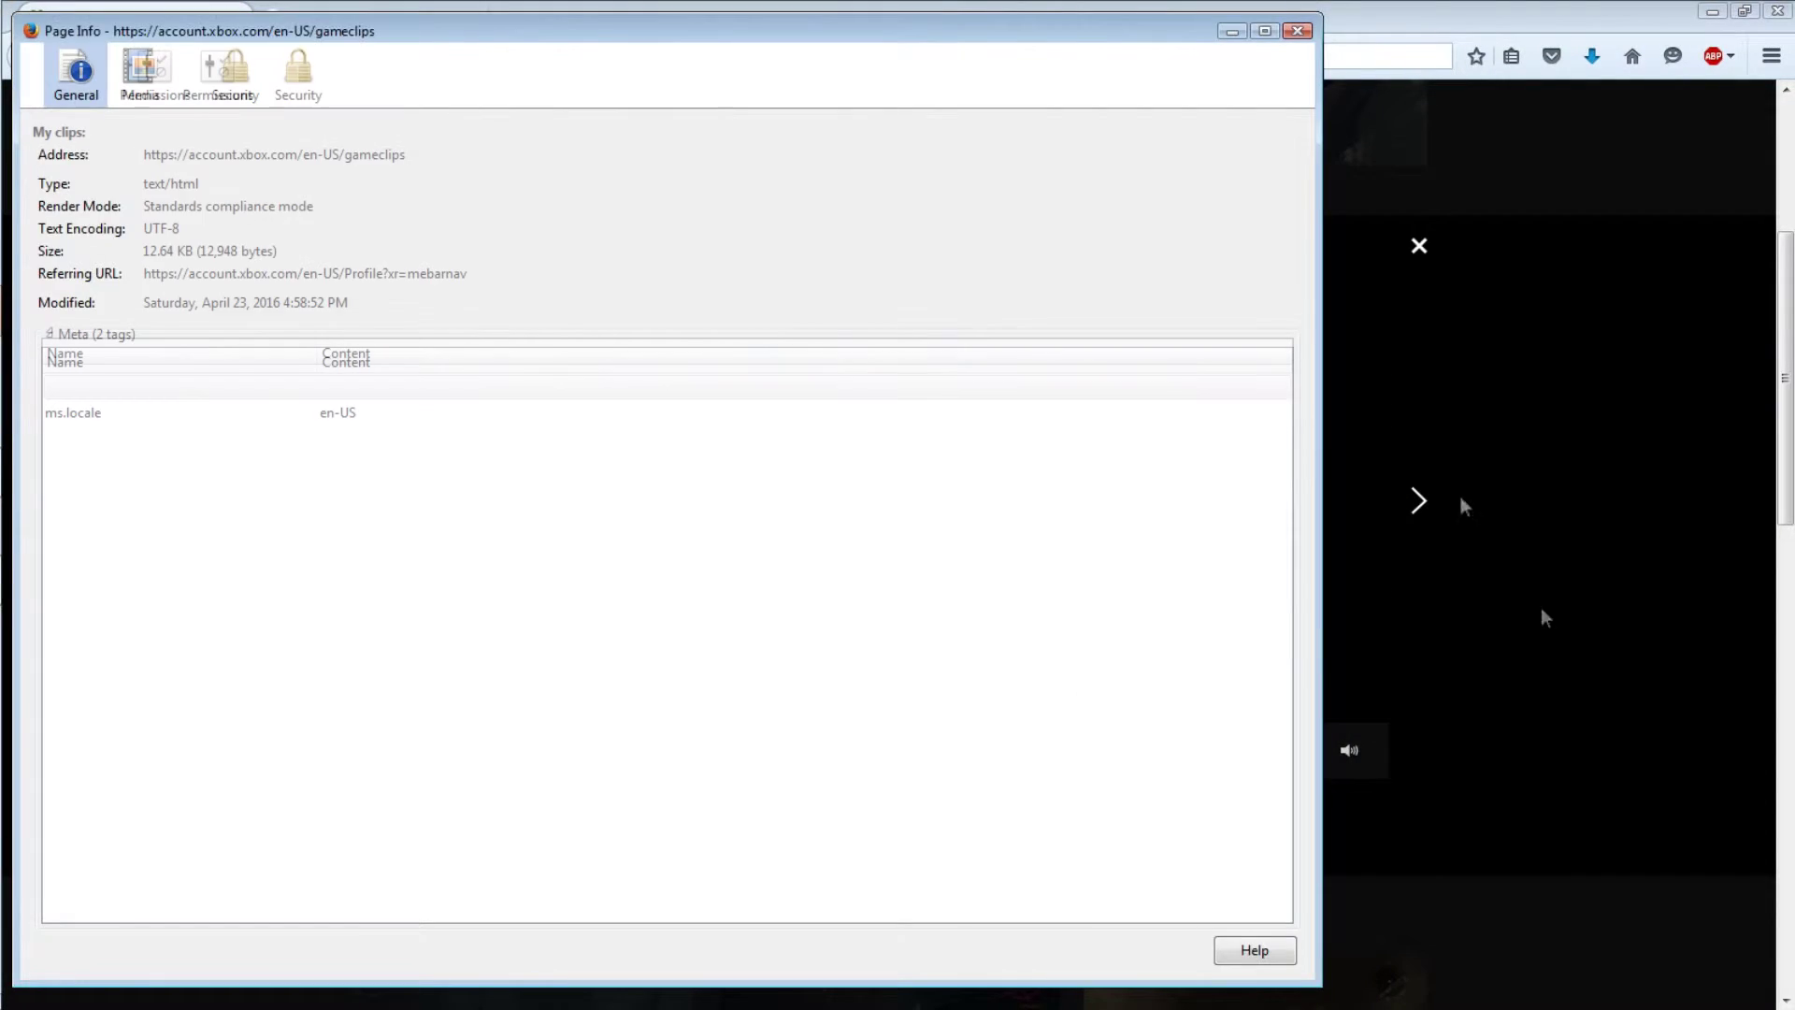
pyautogui.click(159, 70)
pyautogui.click(1174, 144)
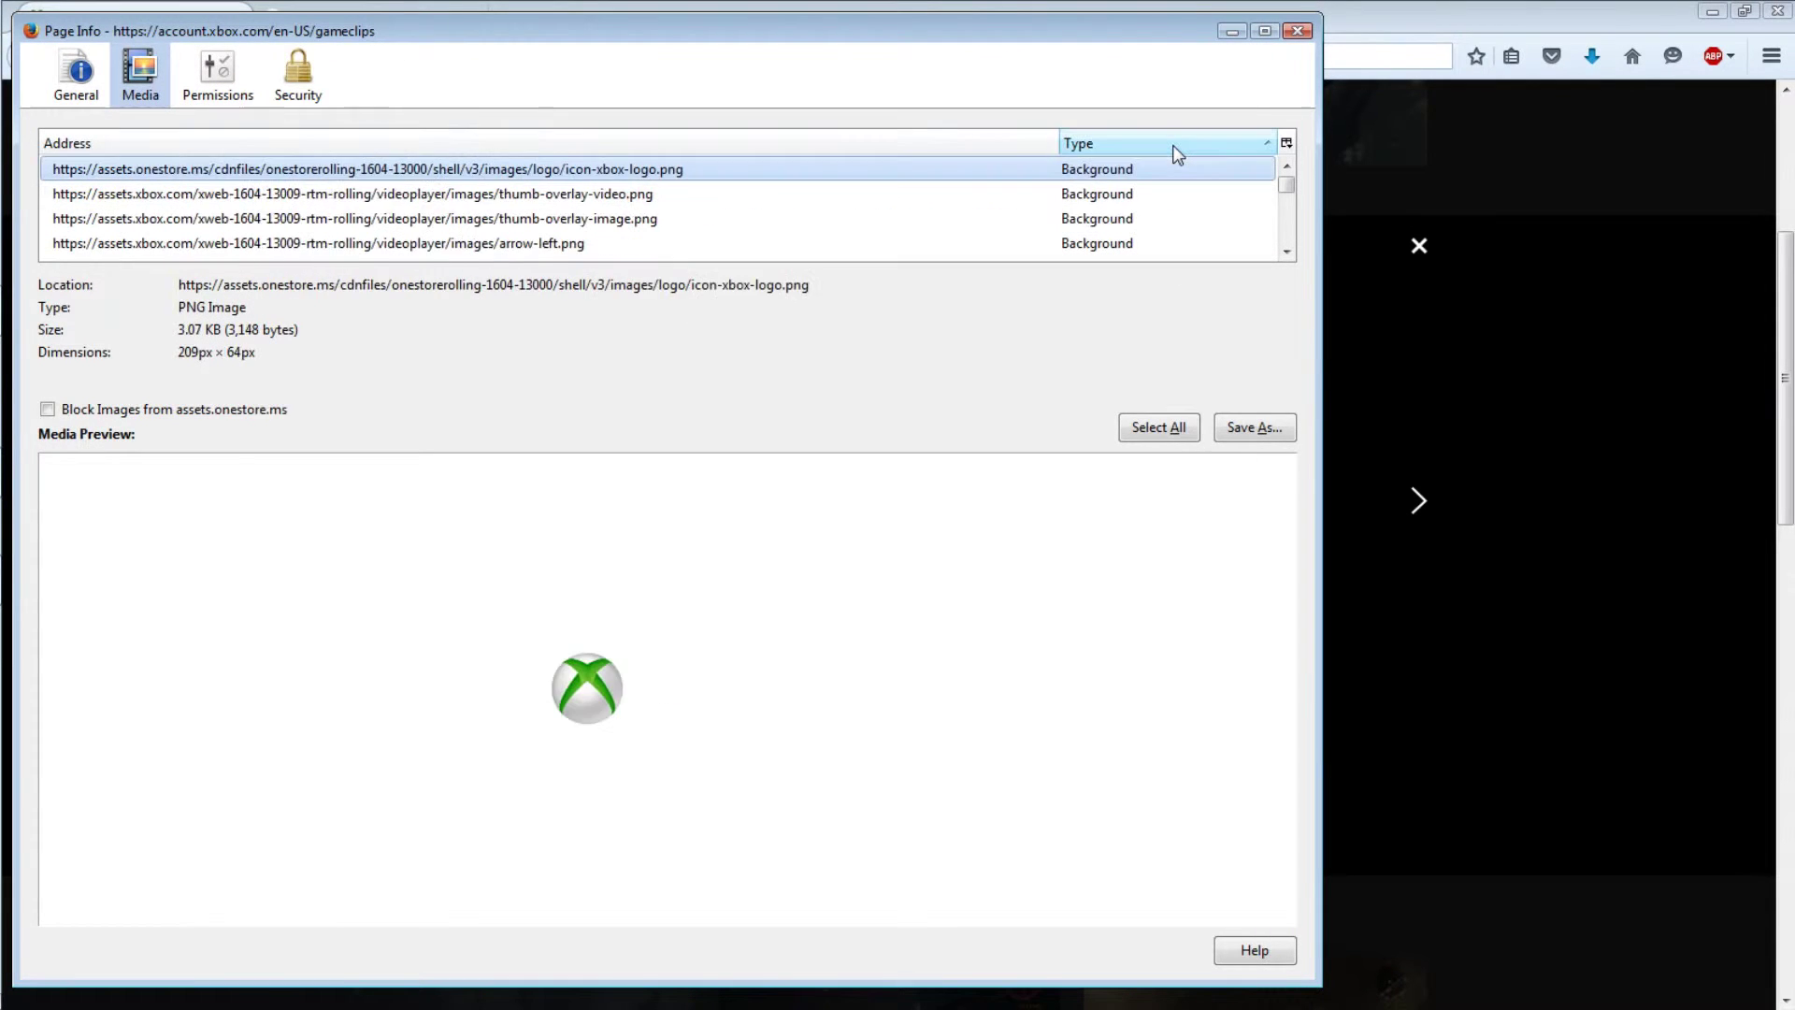
pyautogui.click(1174, 148)
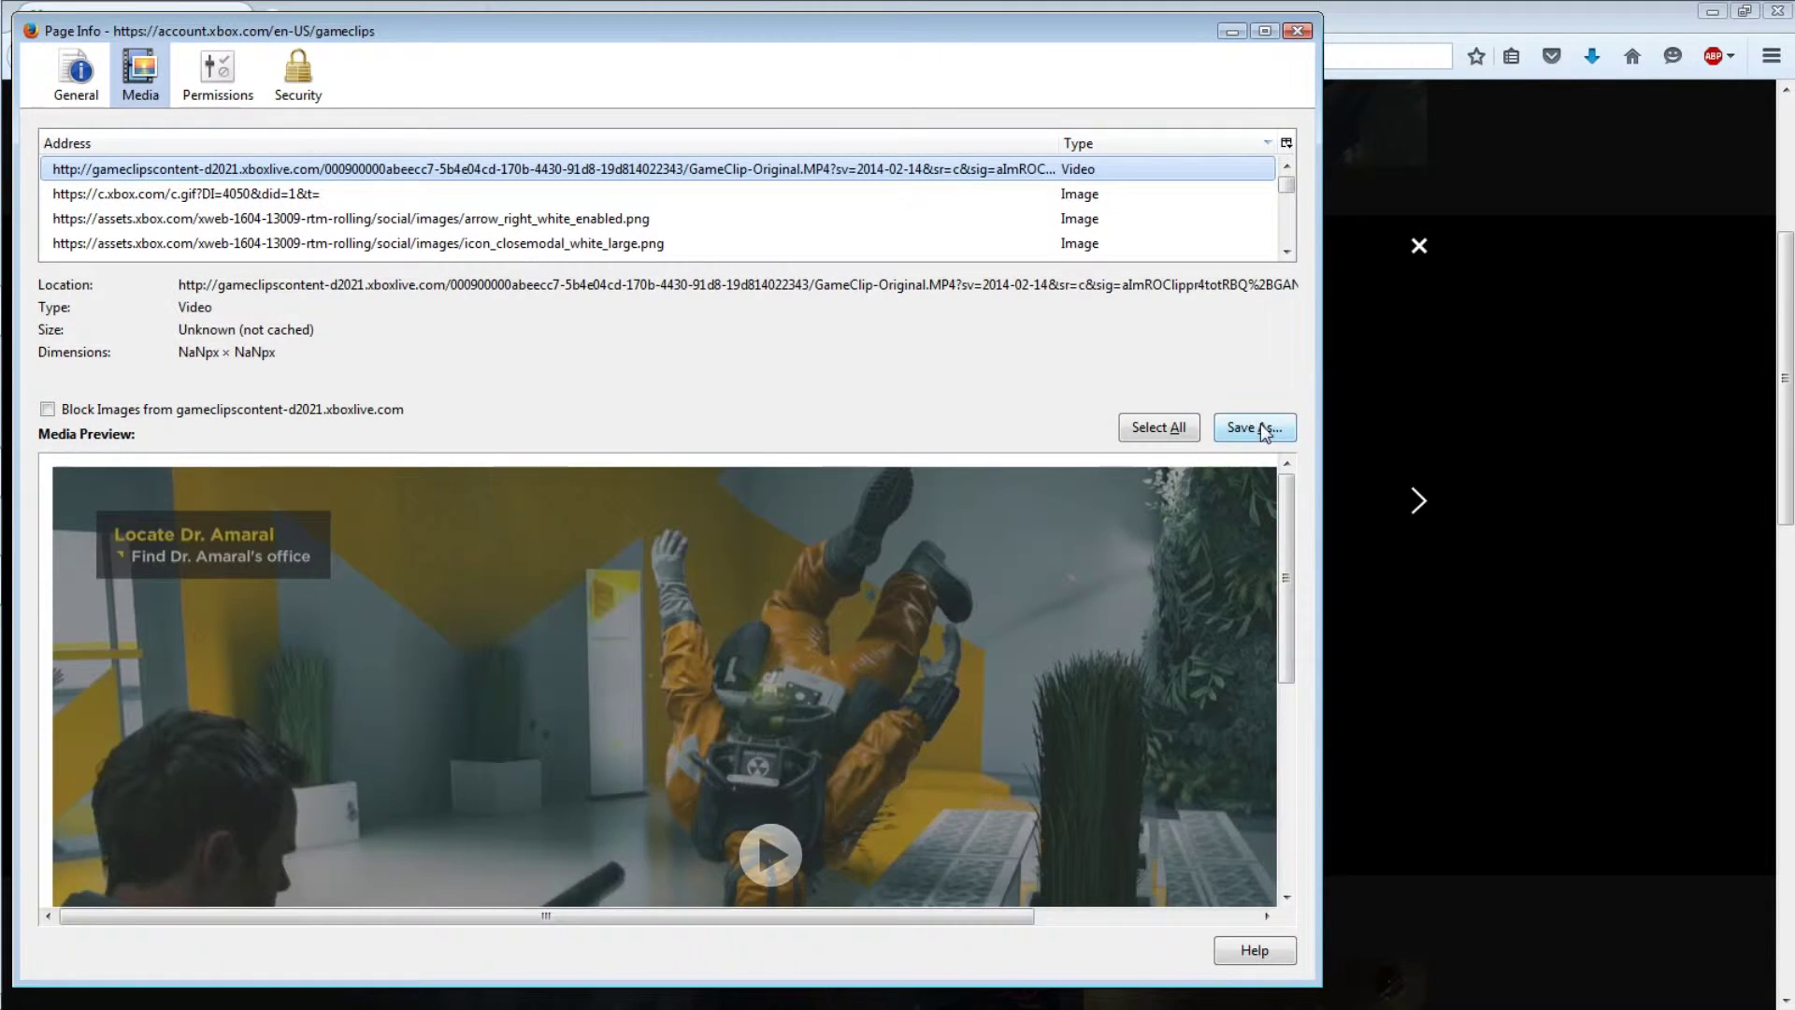
pyautogui.click(1260, 428)
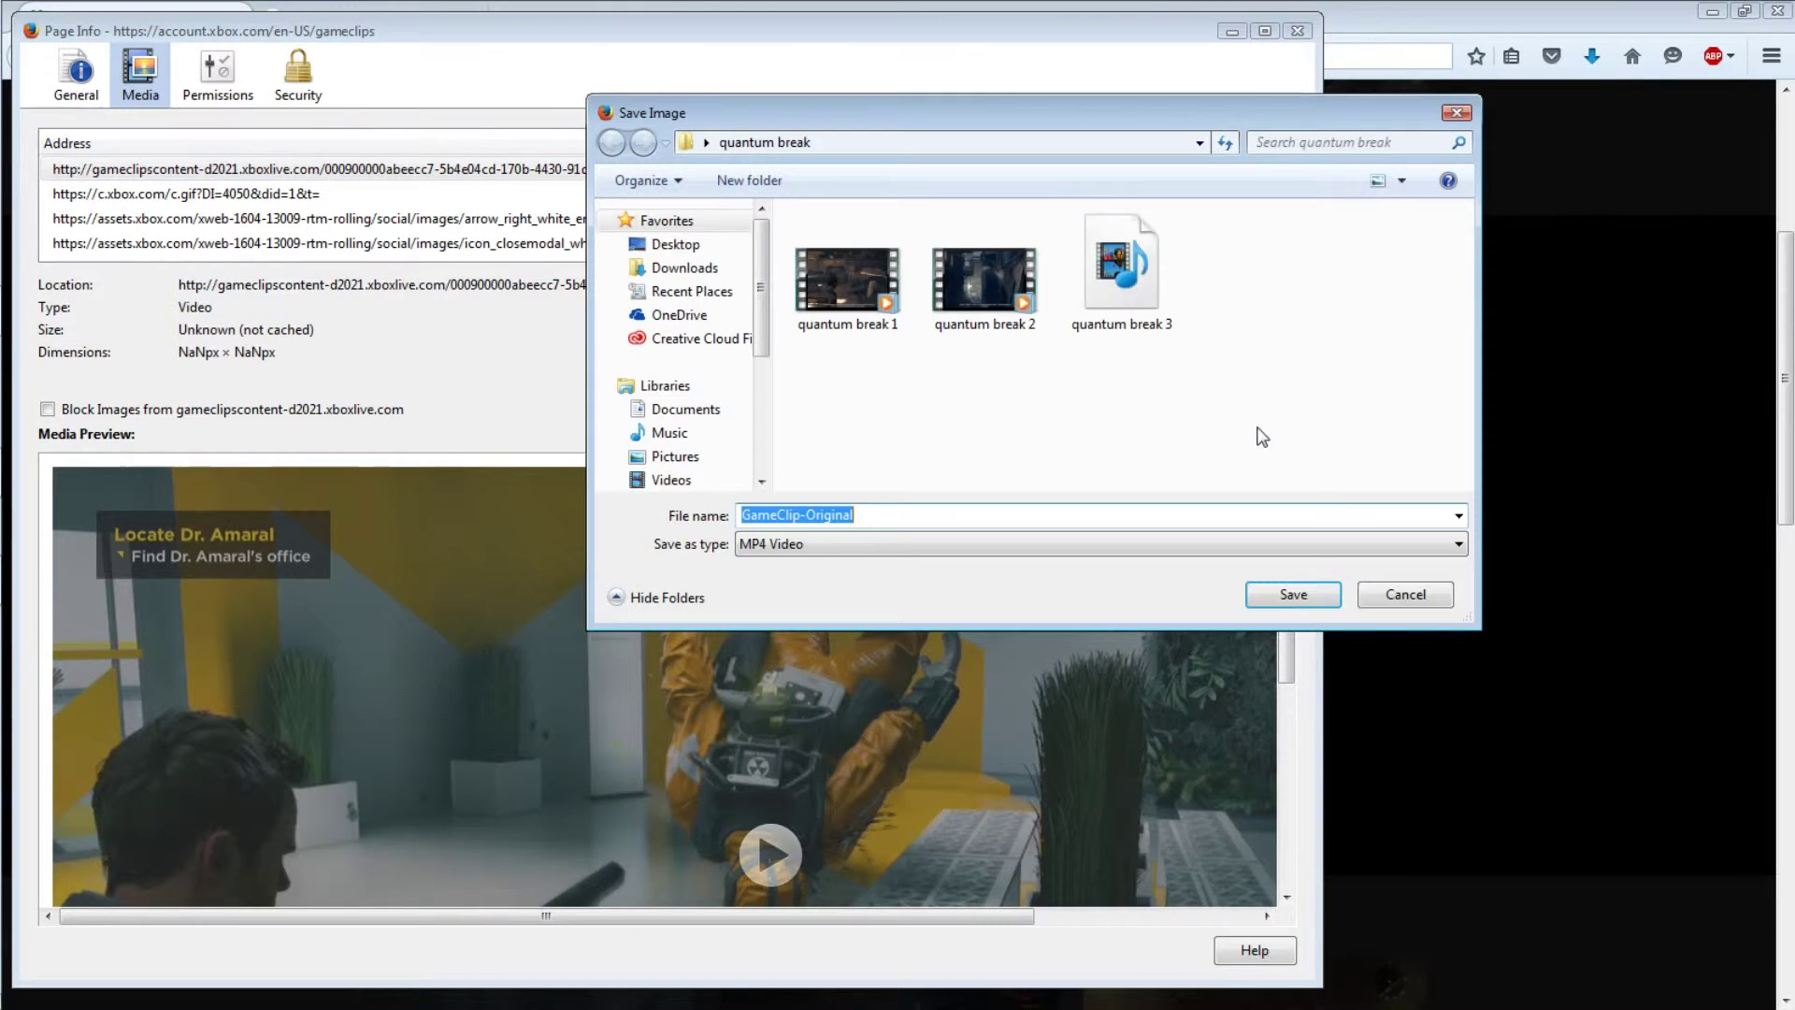
pyautogui.write('q')
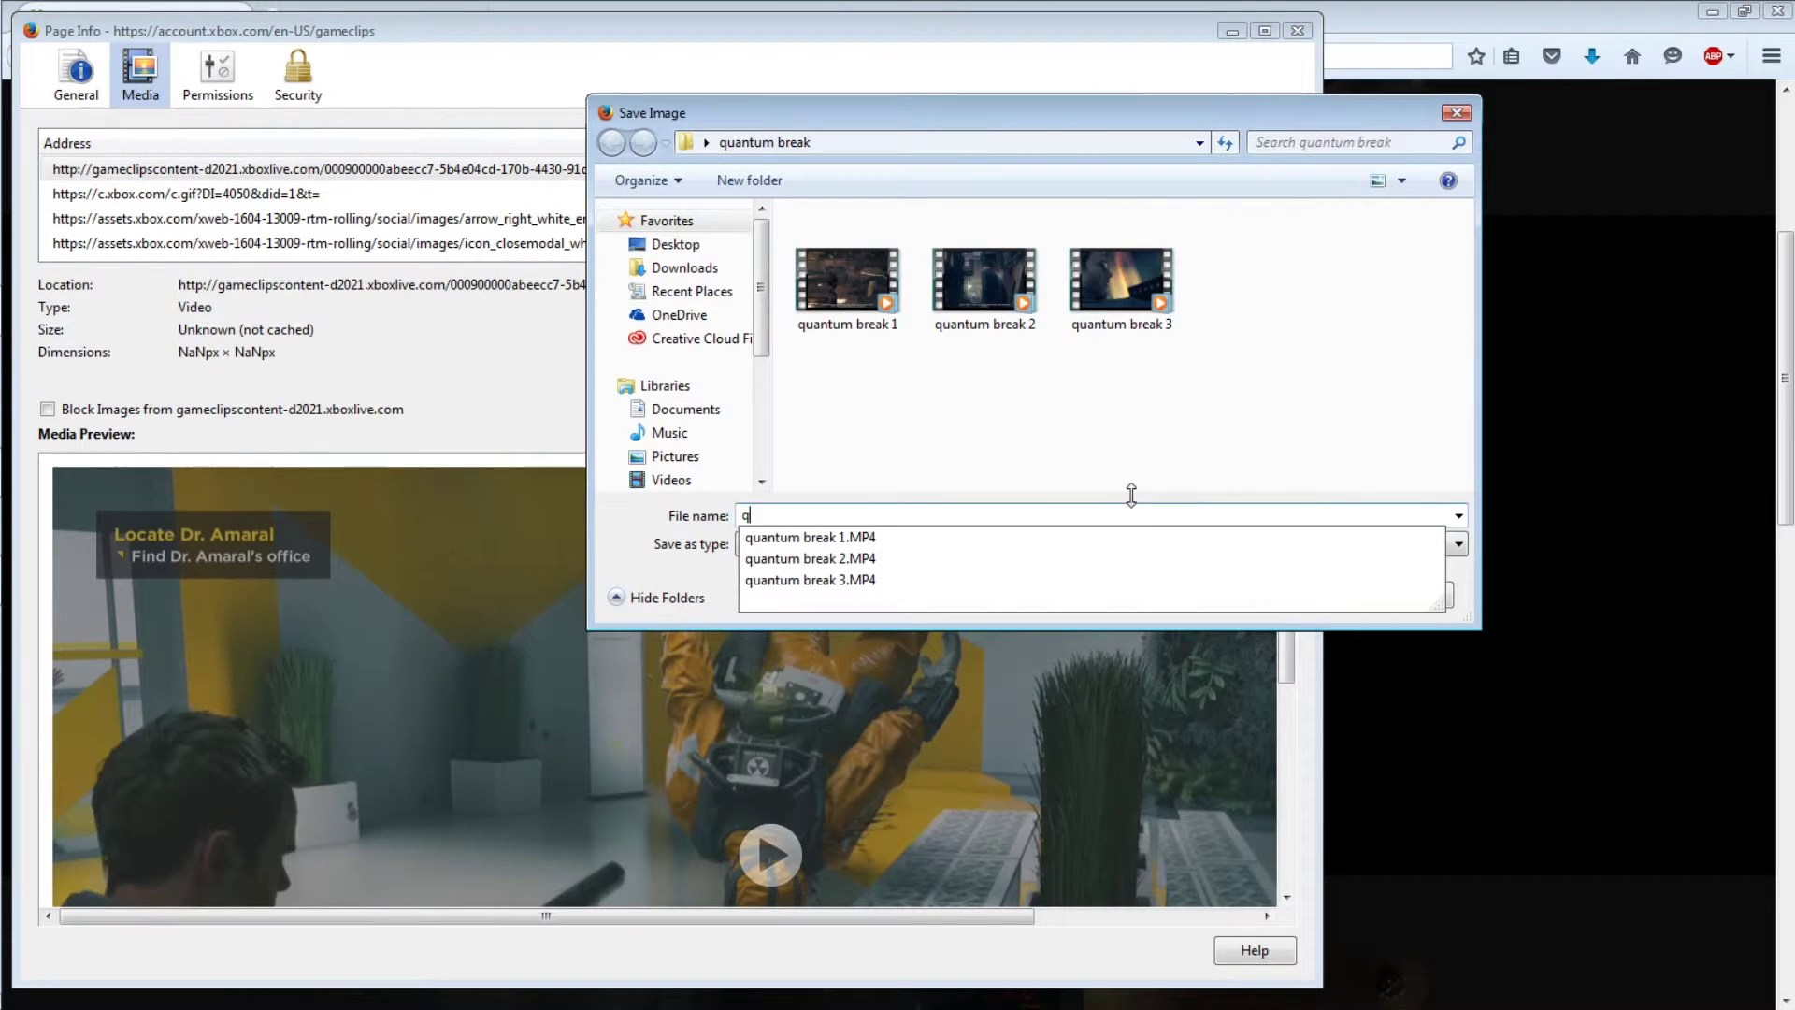
pyautogui.write('uantum br')
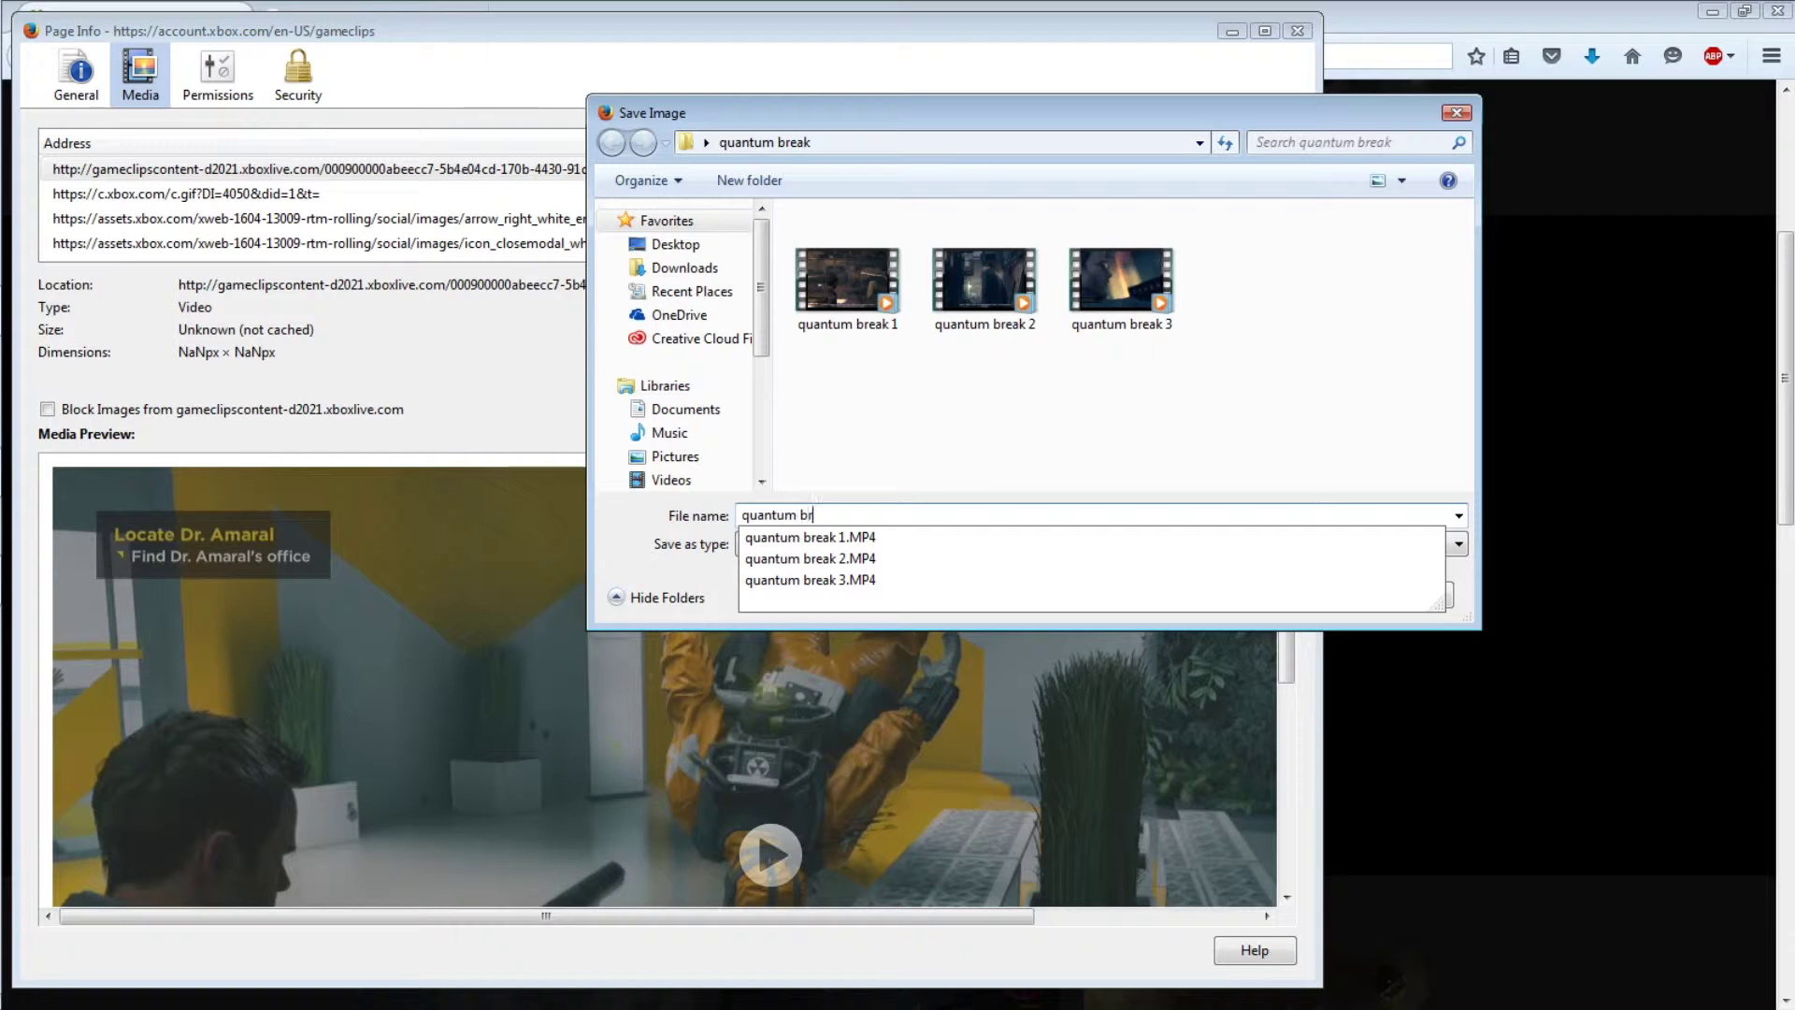
pyautogui.write('eak 4')
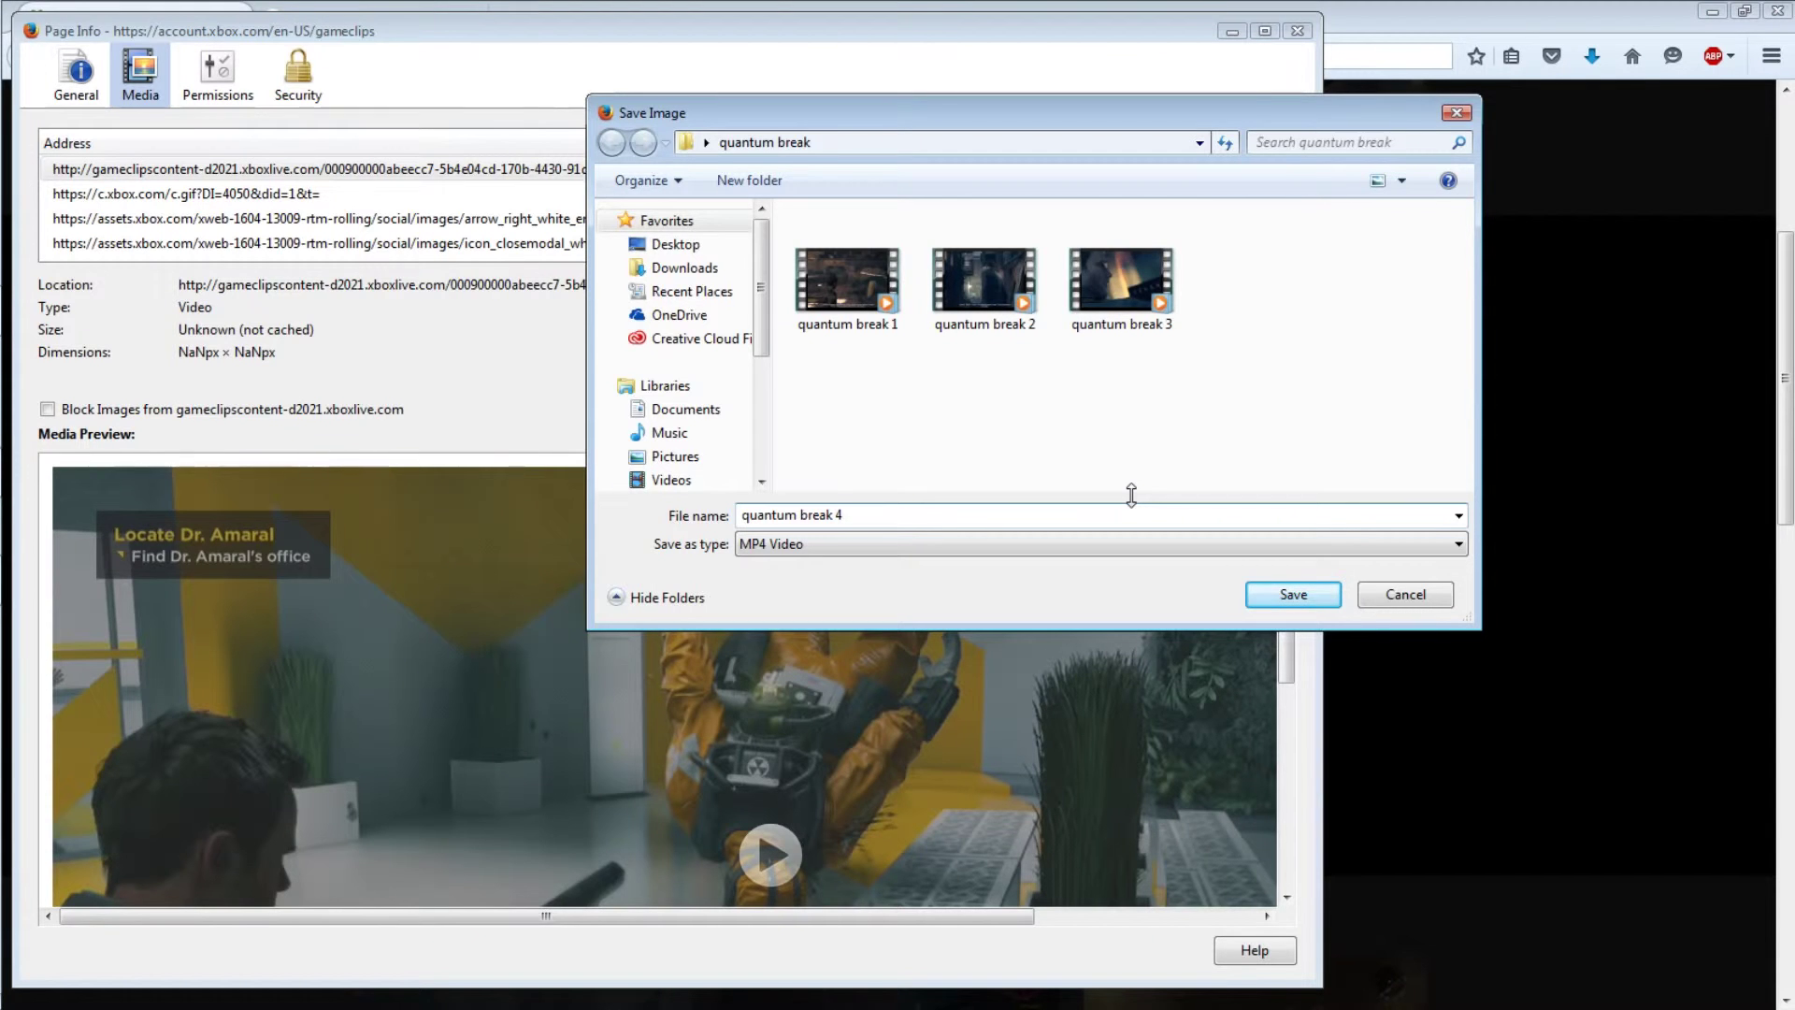
pyautogui.press('Return')
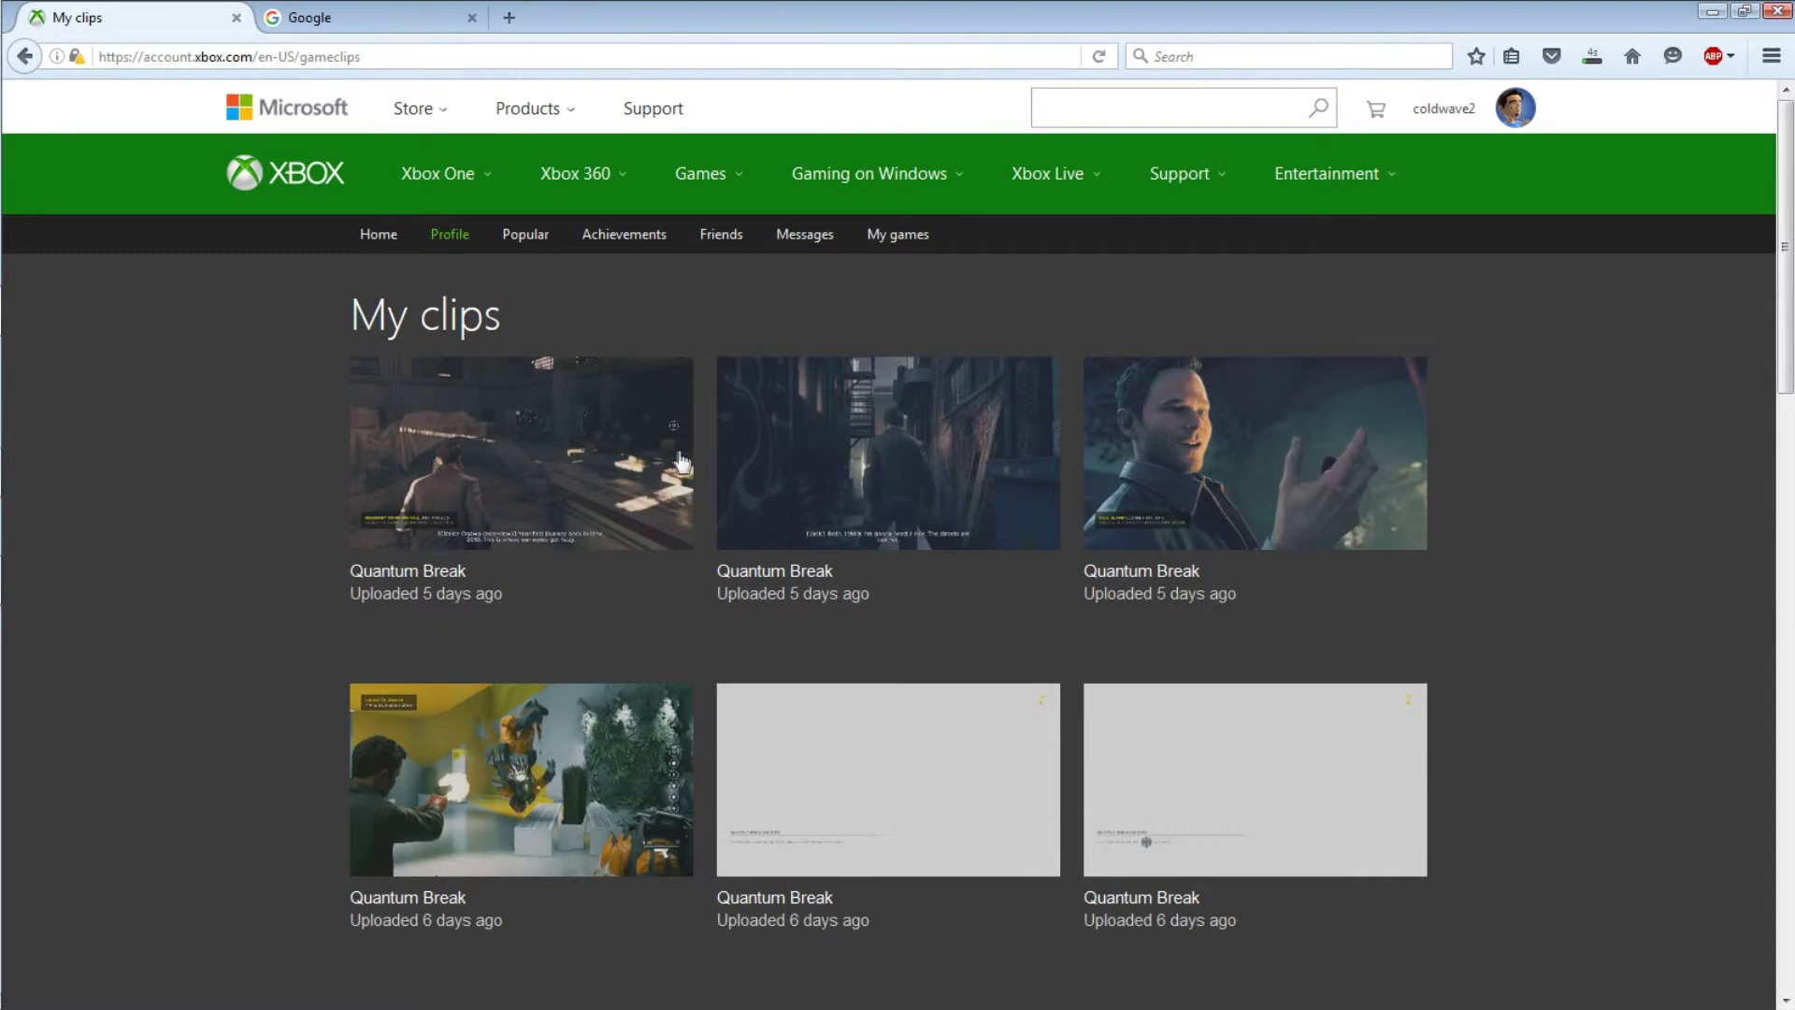
# Open Page Info for the grey clip, close it and the viewer, and minimize Firefox.
pyautogui.scroll(-5, 731, 504)
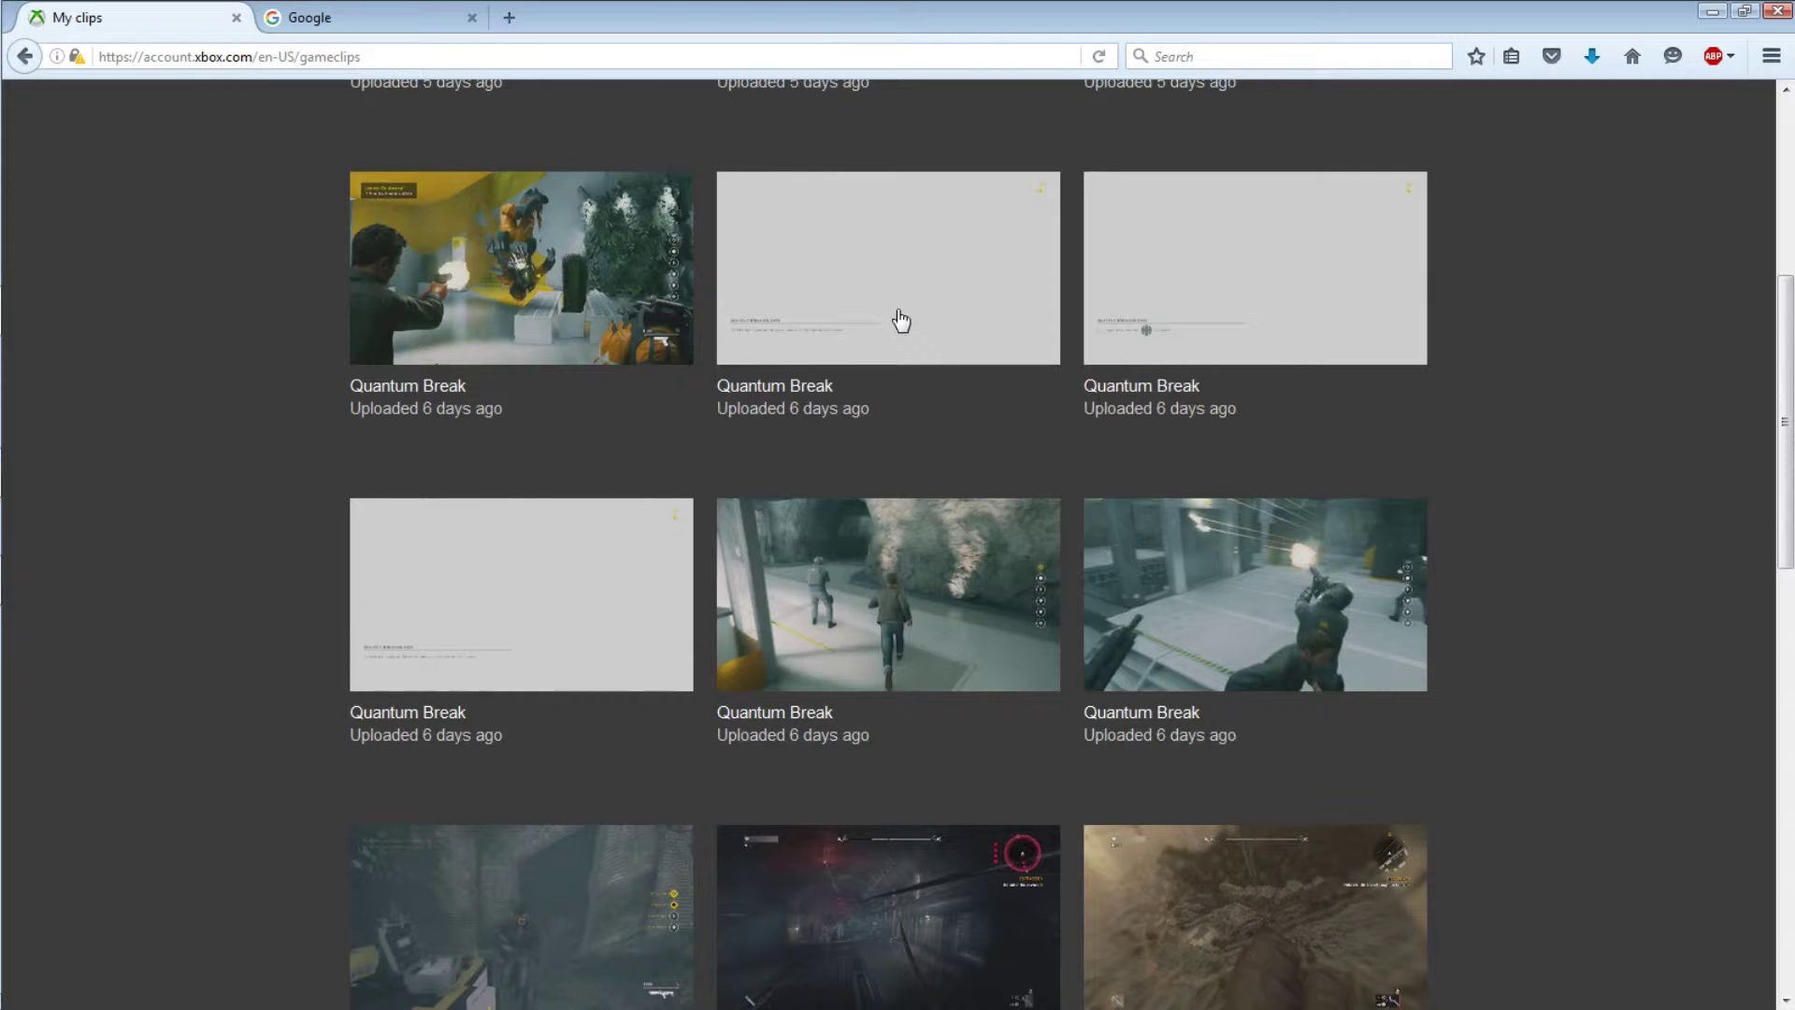
pyautogui.click(900, 321)
pyautogui.rightClick(1211, 598)
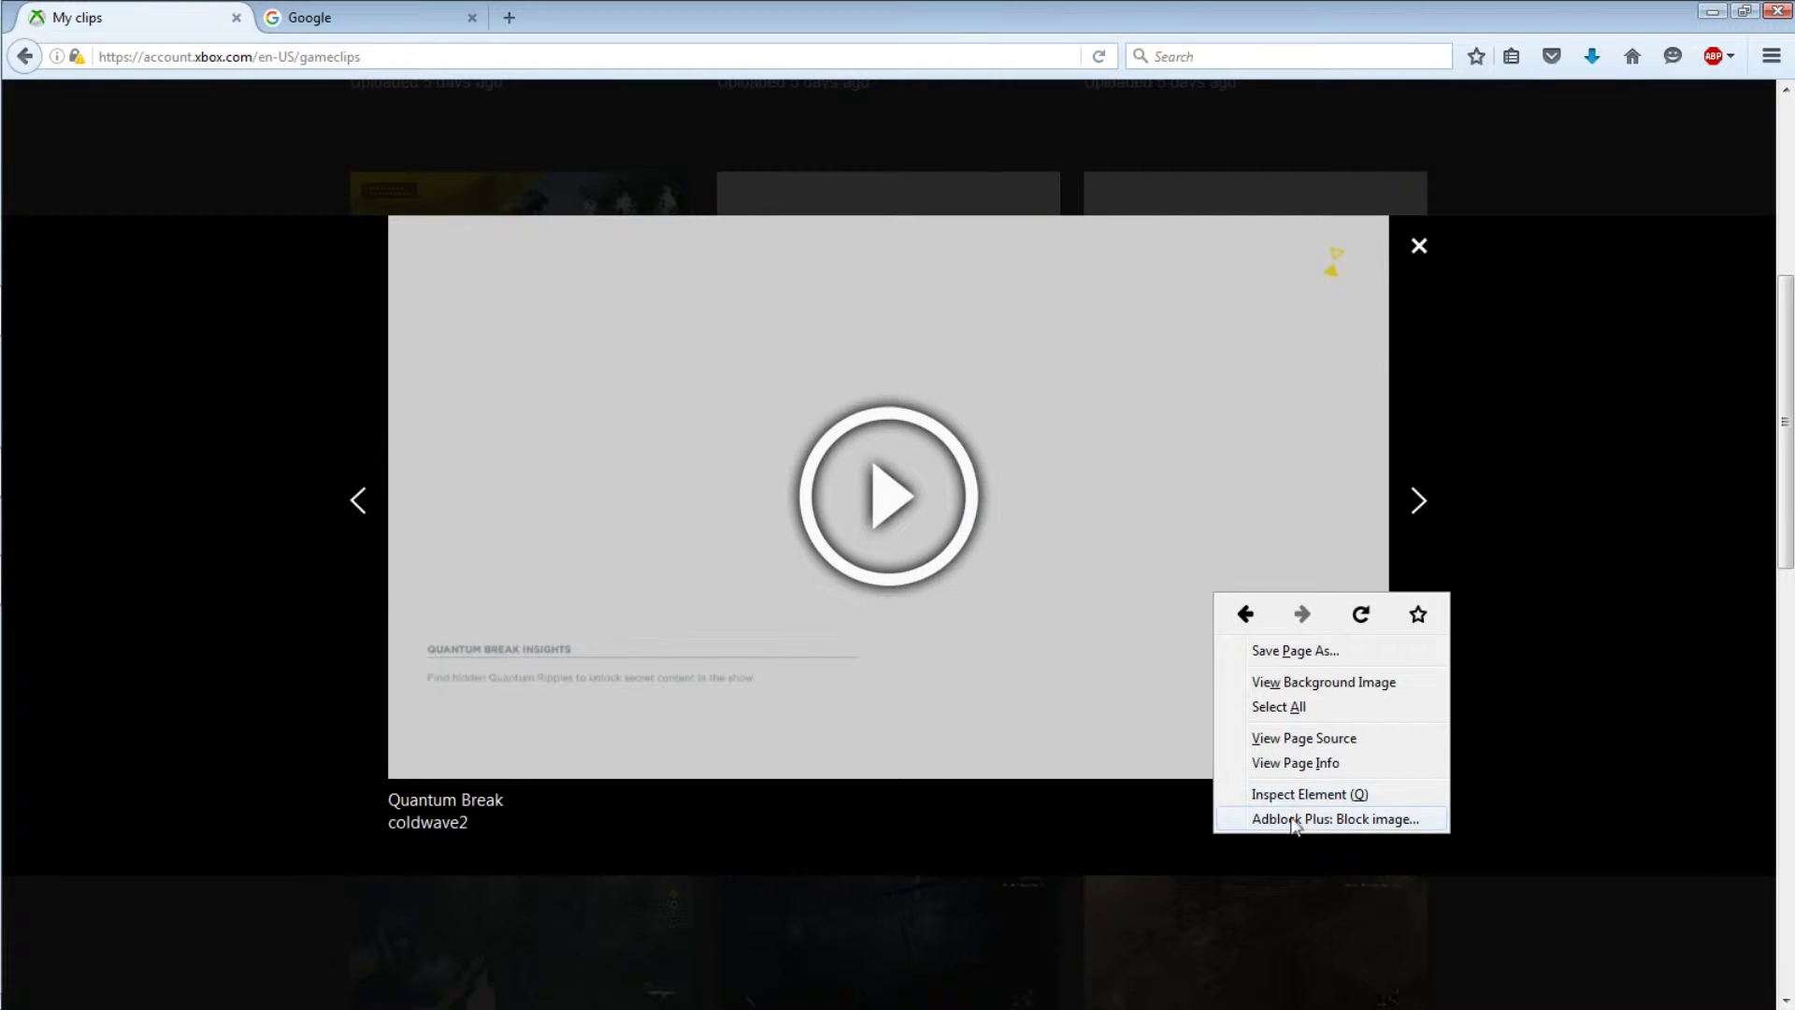
pyautogui.click(1307, 762)
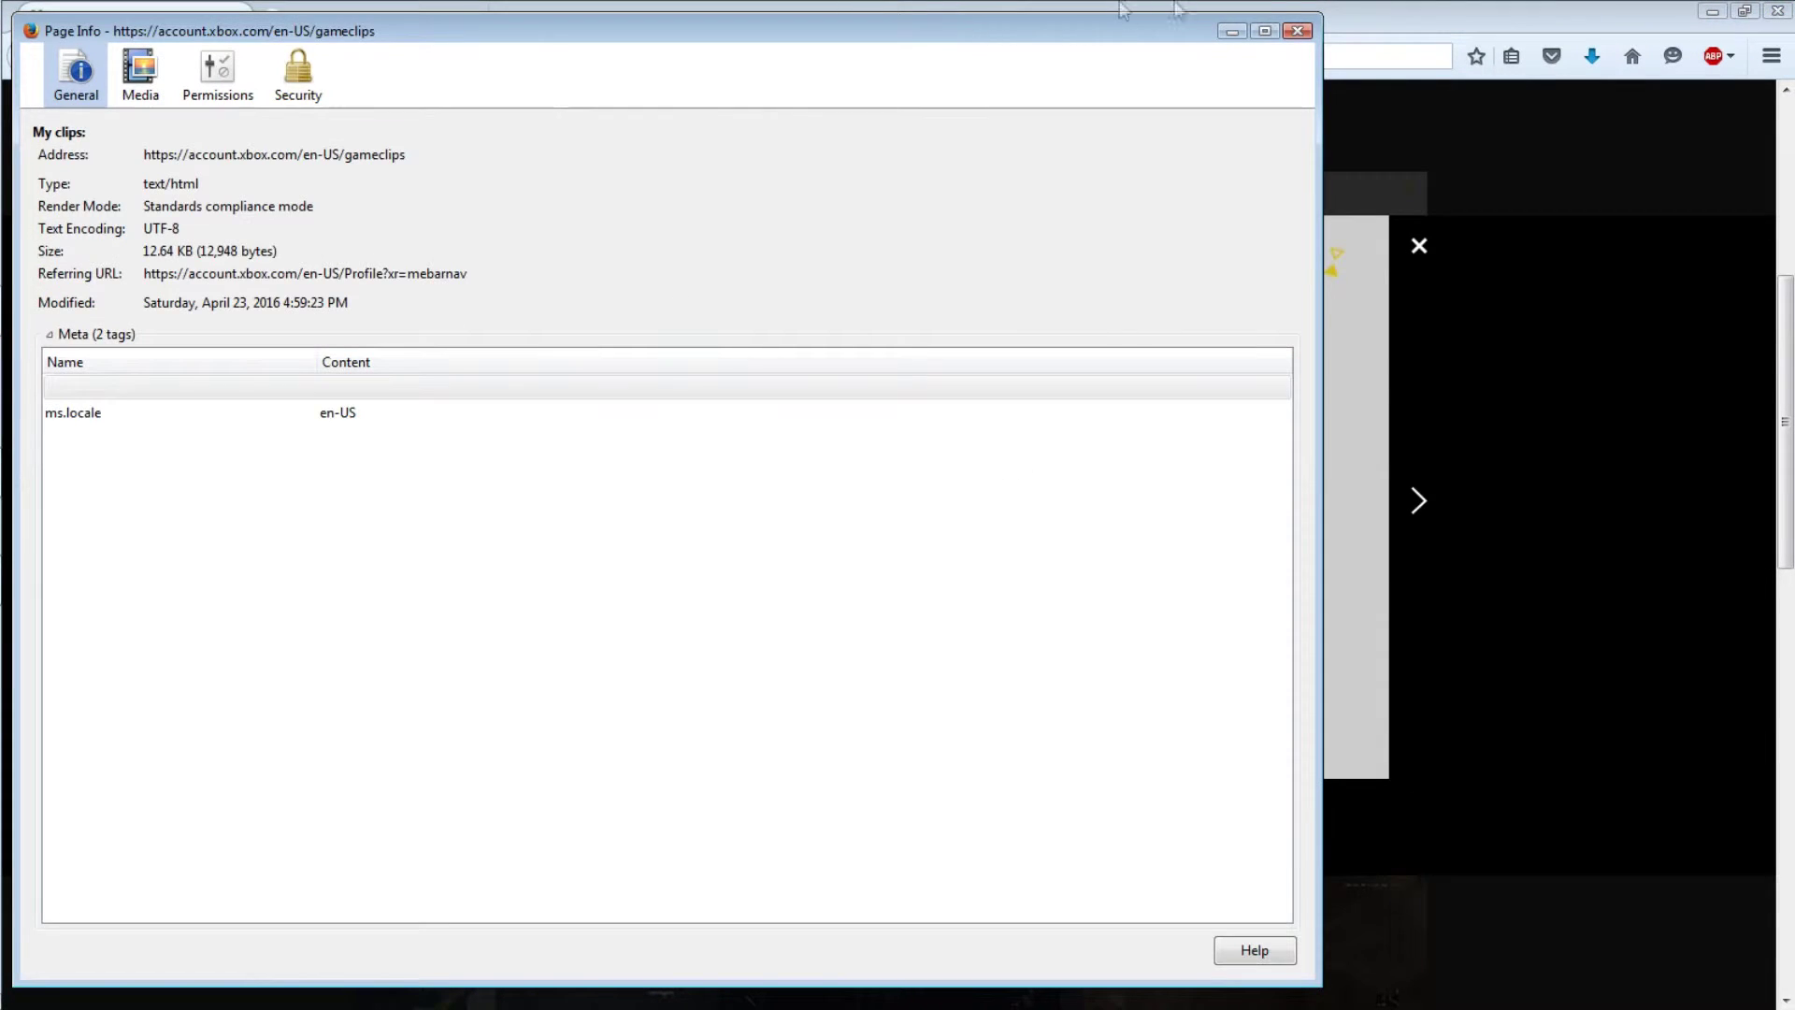
pyautogui.click(1298, 31)
pyautogui.click(1419, 247)
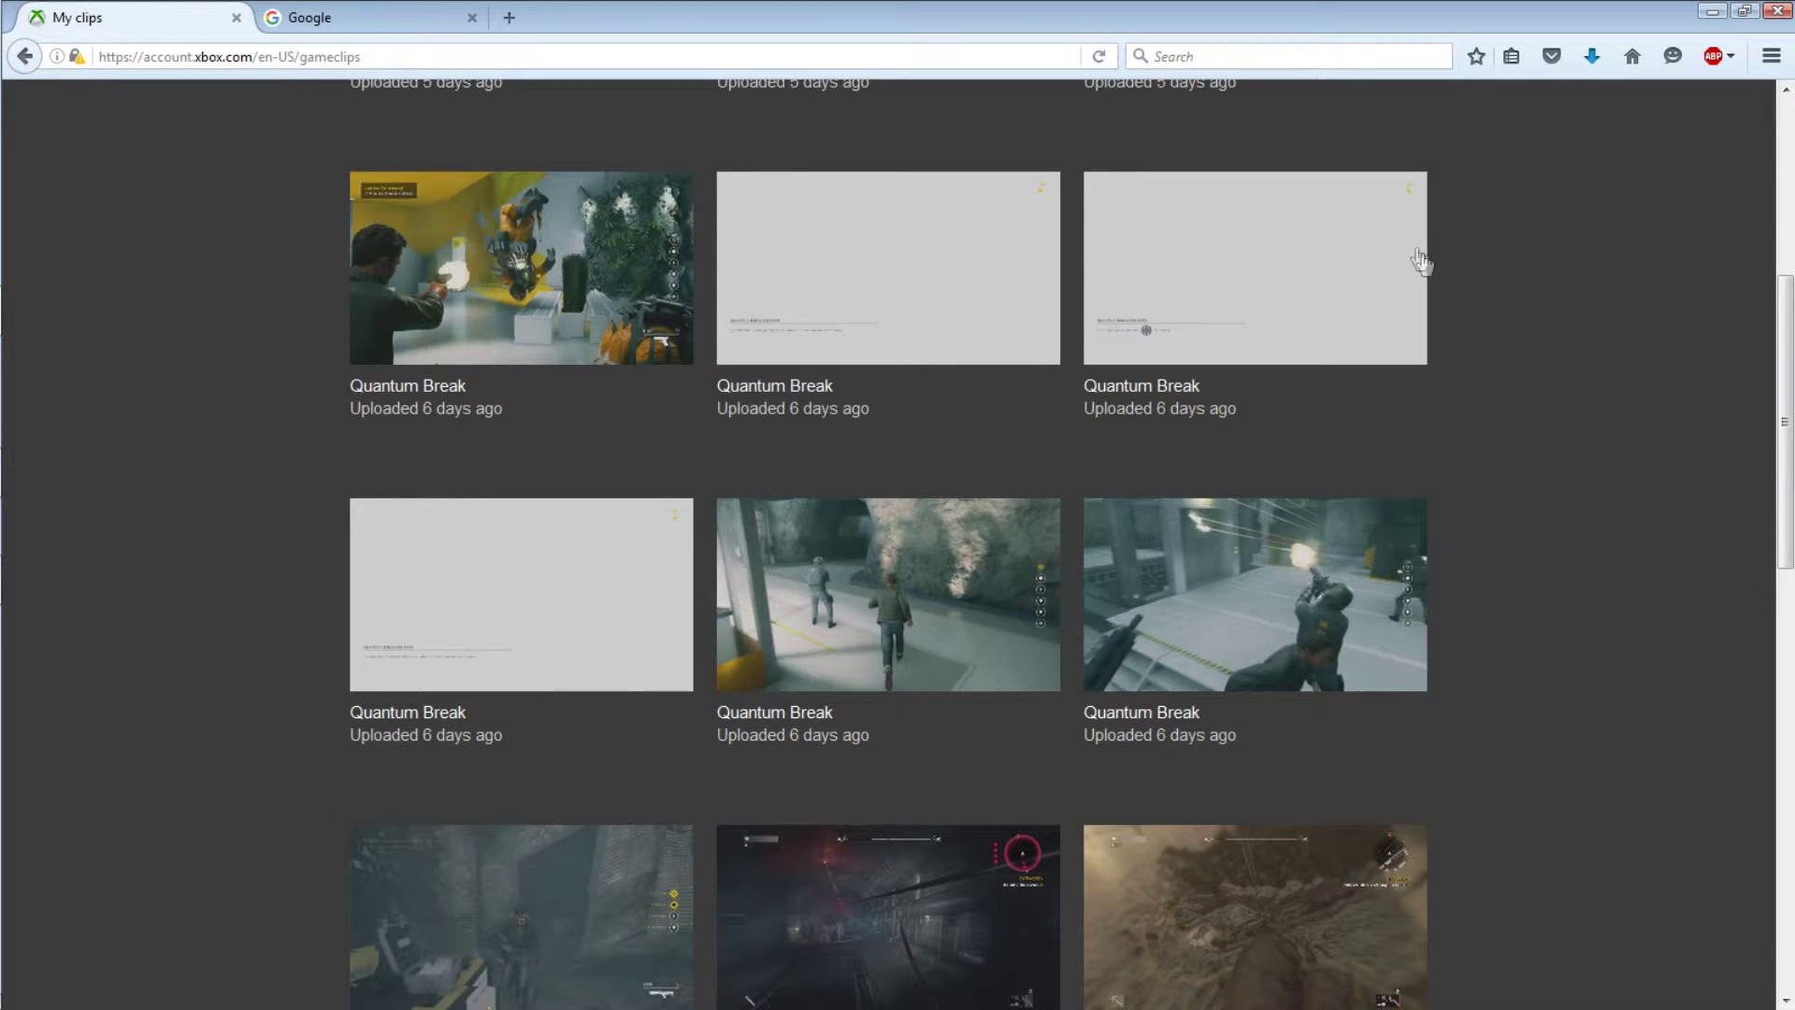
pyautogui.click(1712, 12)
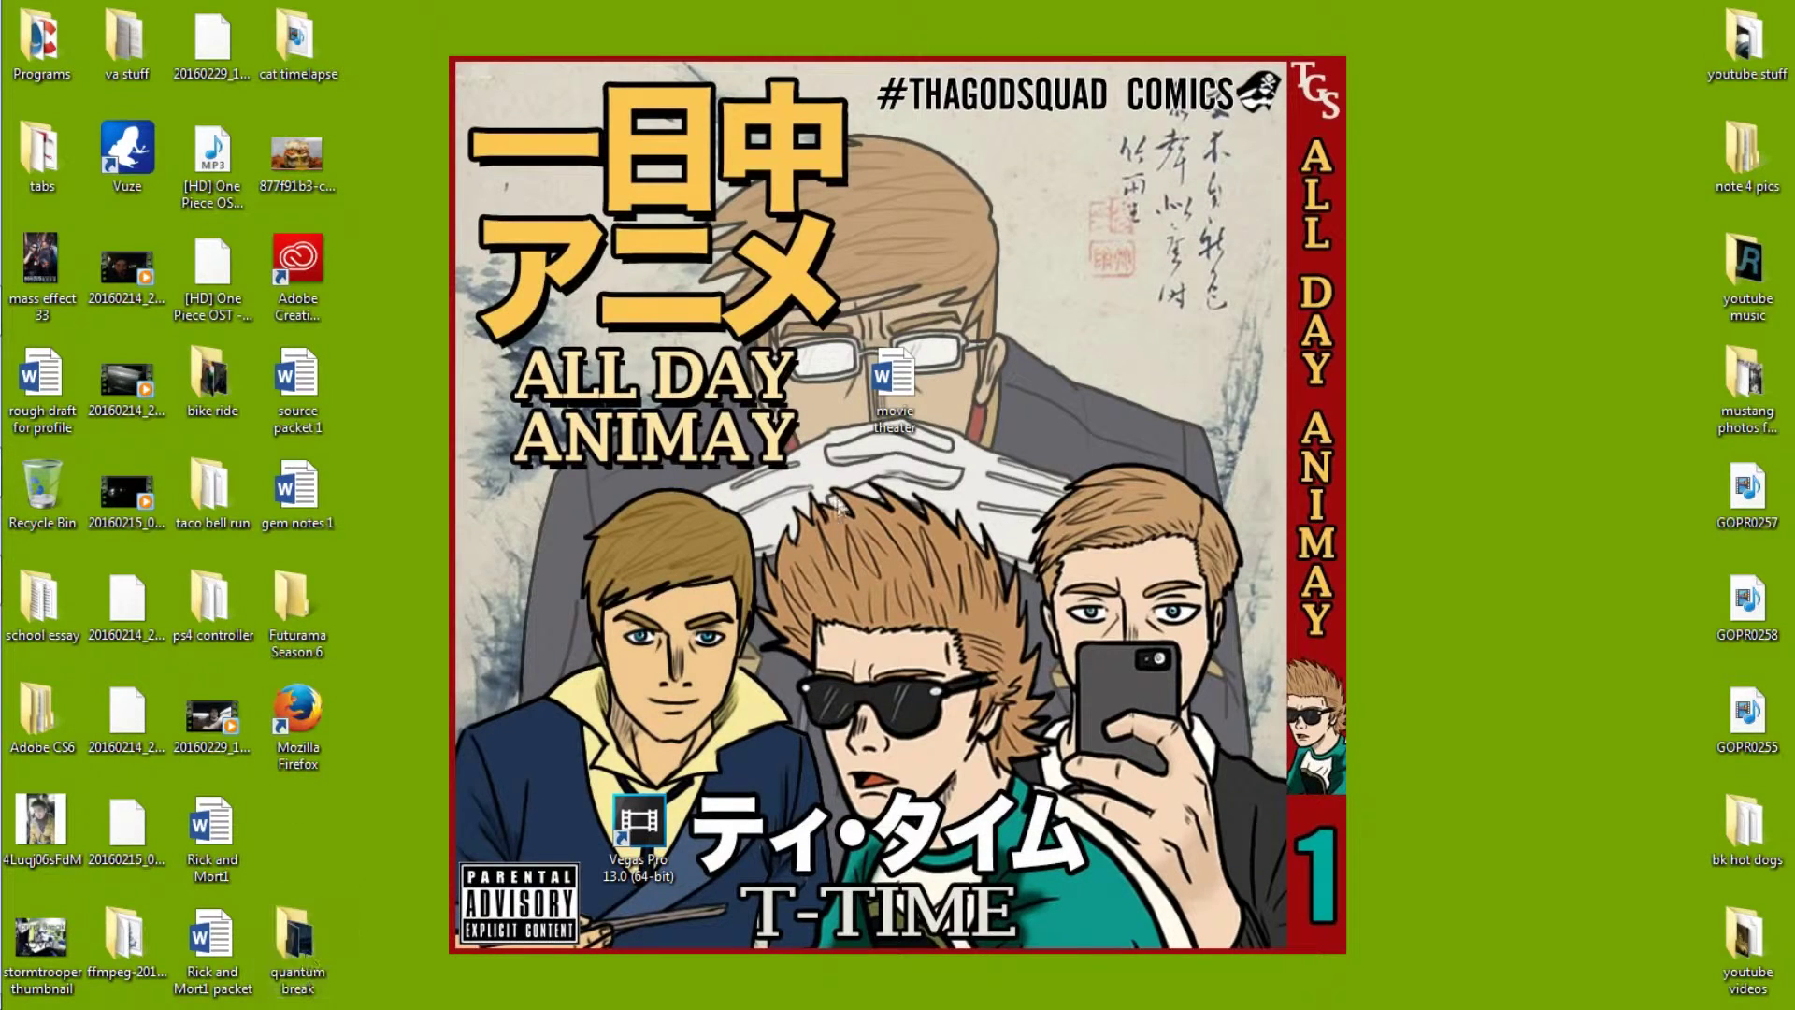
# Open quantum break 2.MP4 from the desktop quantum break folder in VLC media player.
pyautogui.moveTo(1400, 437); pyautogui.dragTo(1422, 485)
pyautogui.doubleClick(1422, 485)
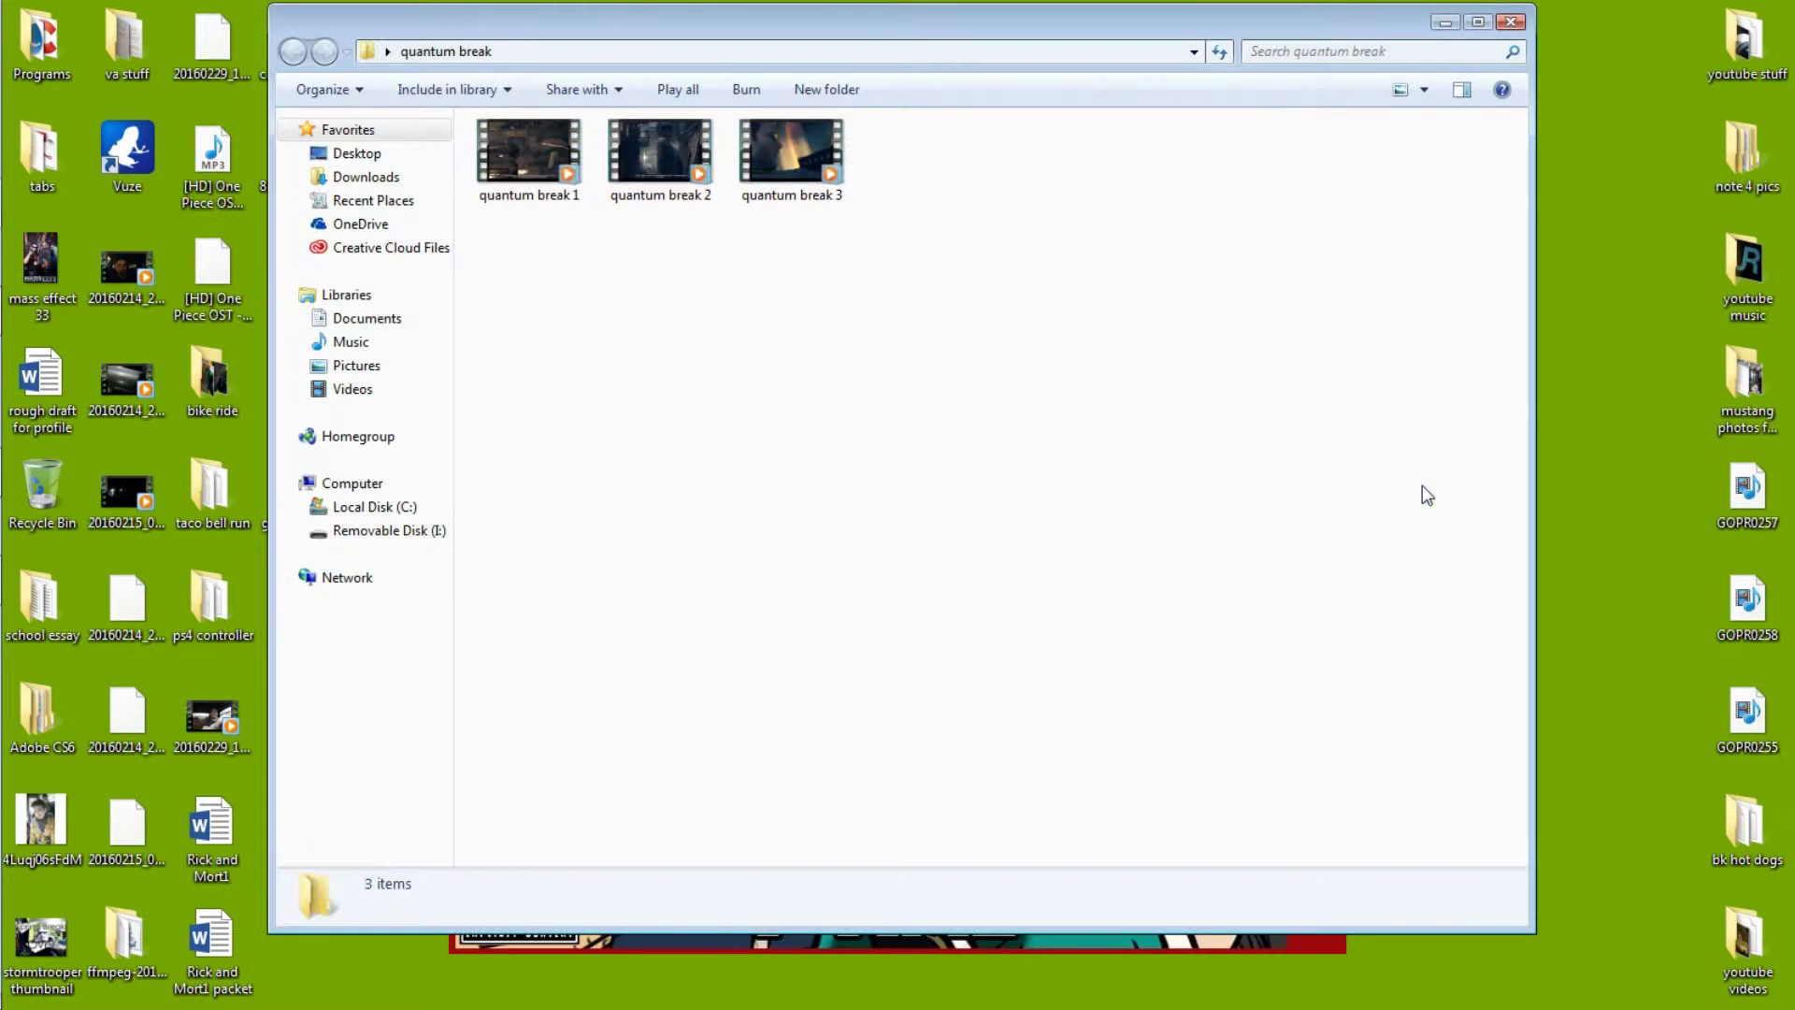
pyautogui.moveTo(972, 27); pyautogui.dragTo(1183, 72)
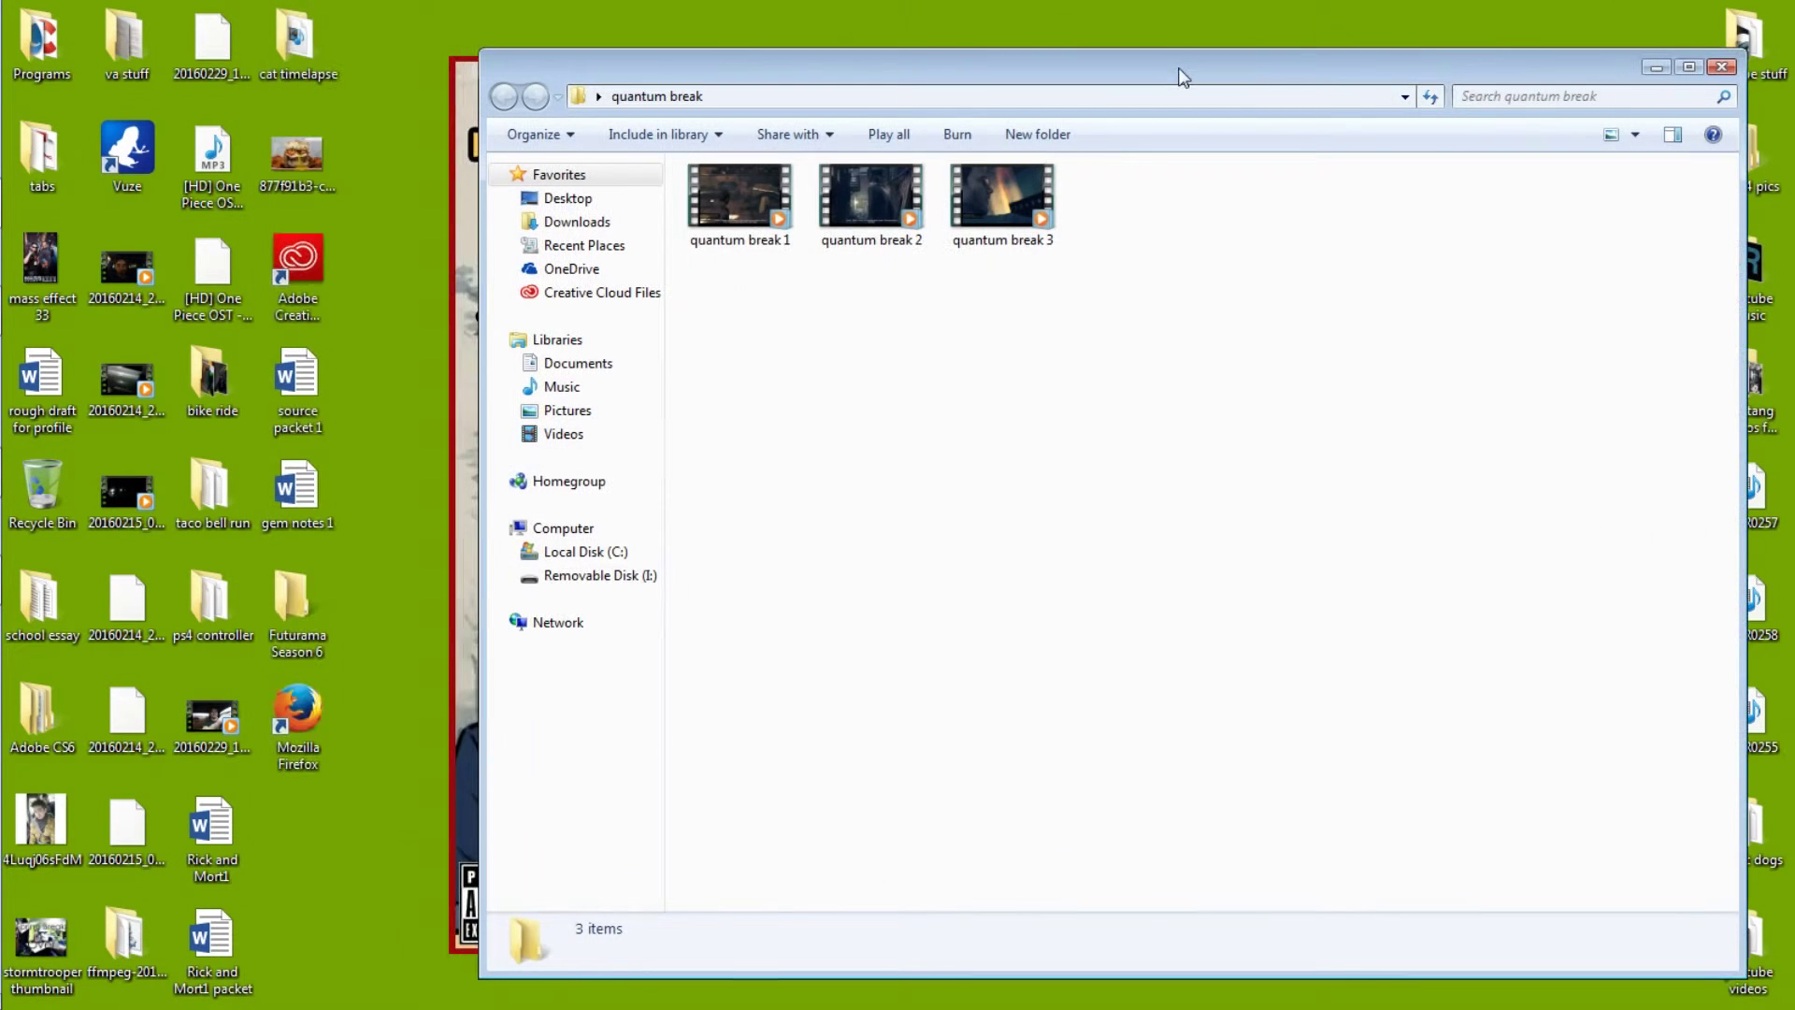
pyautogui.click(750, 208)
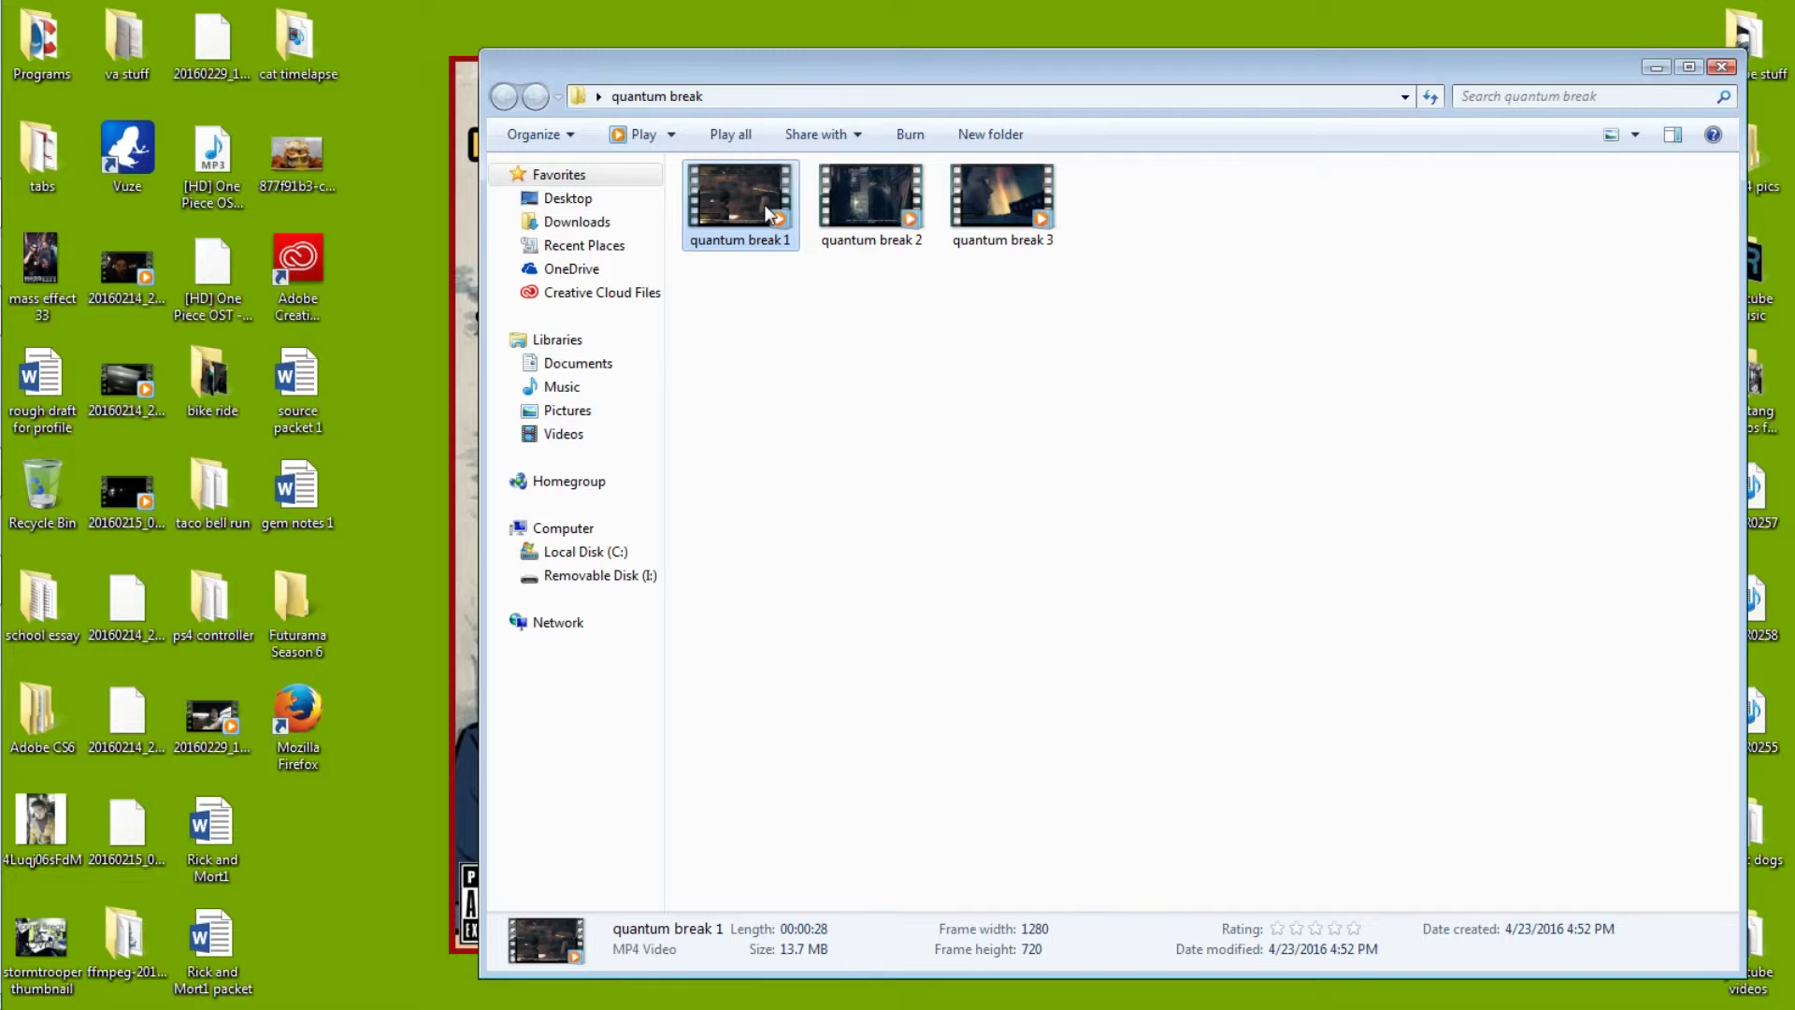
pyautogui.click(878, 199)
pyautogui.rightClick(888, 206)
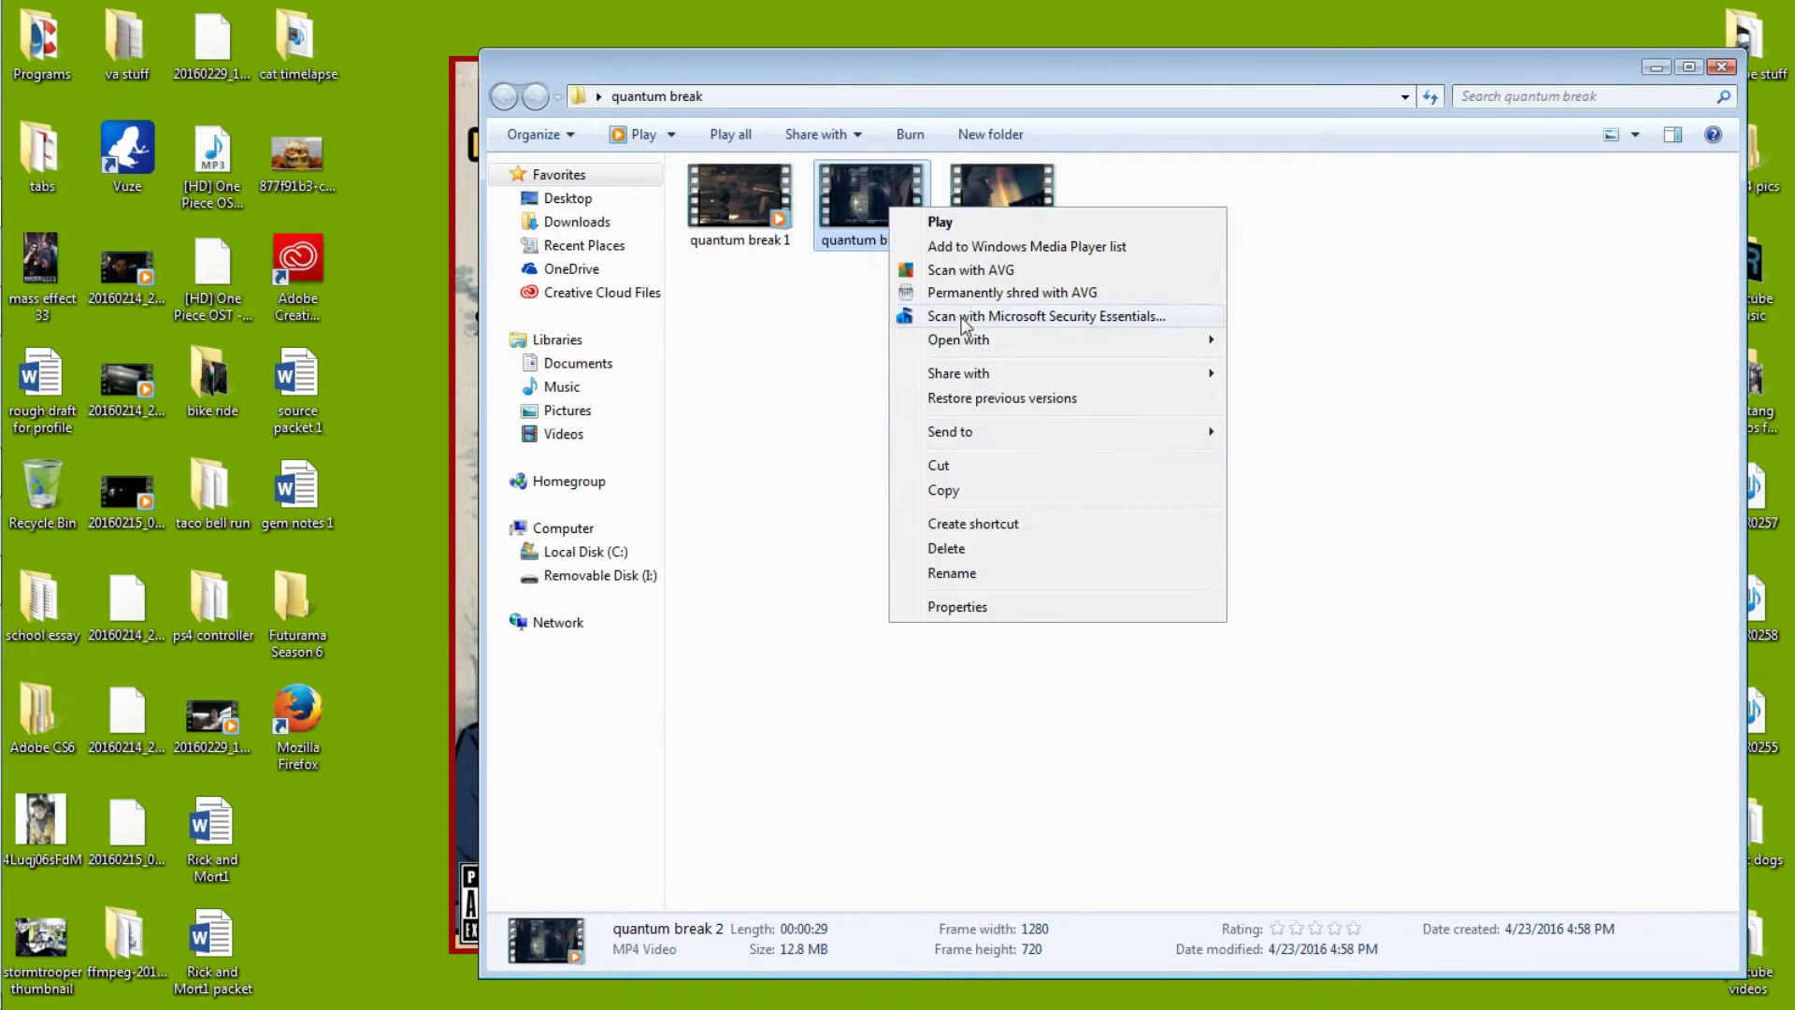
pyautogui.moveTo(1156, 347)
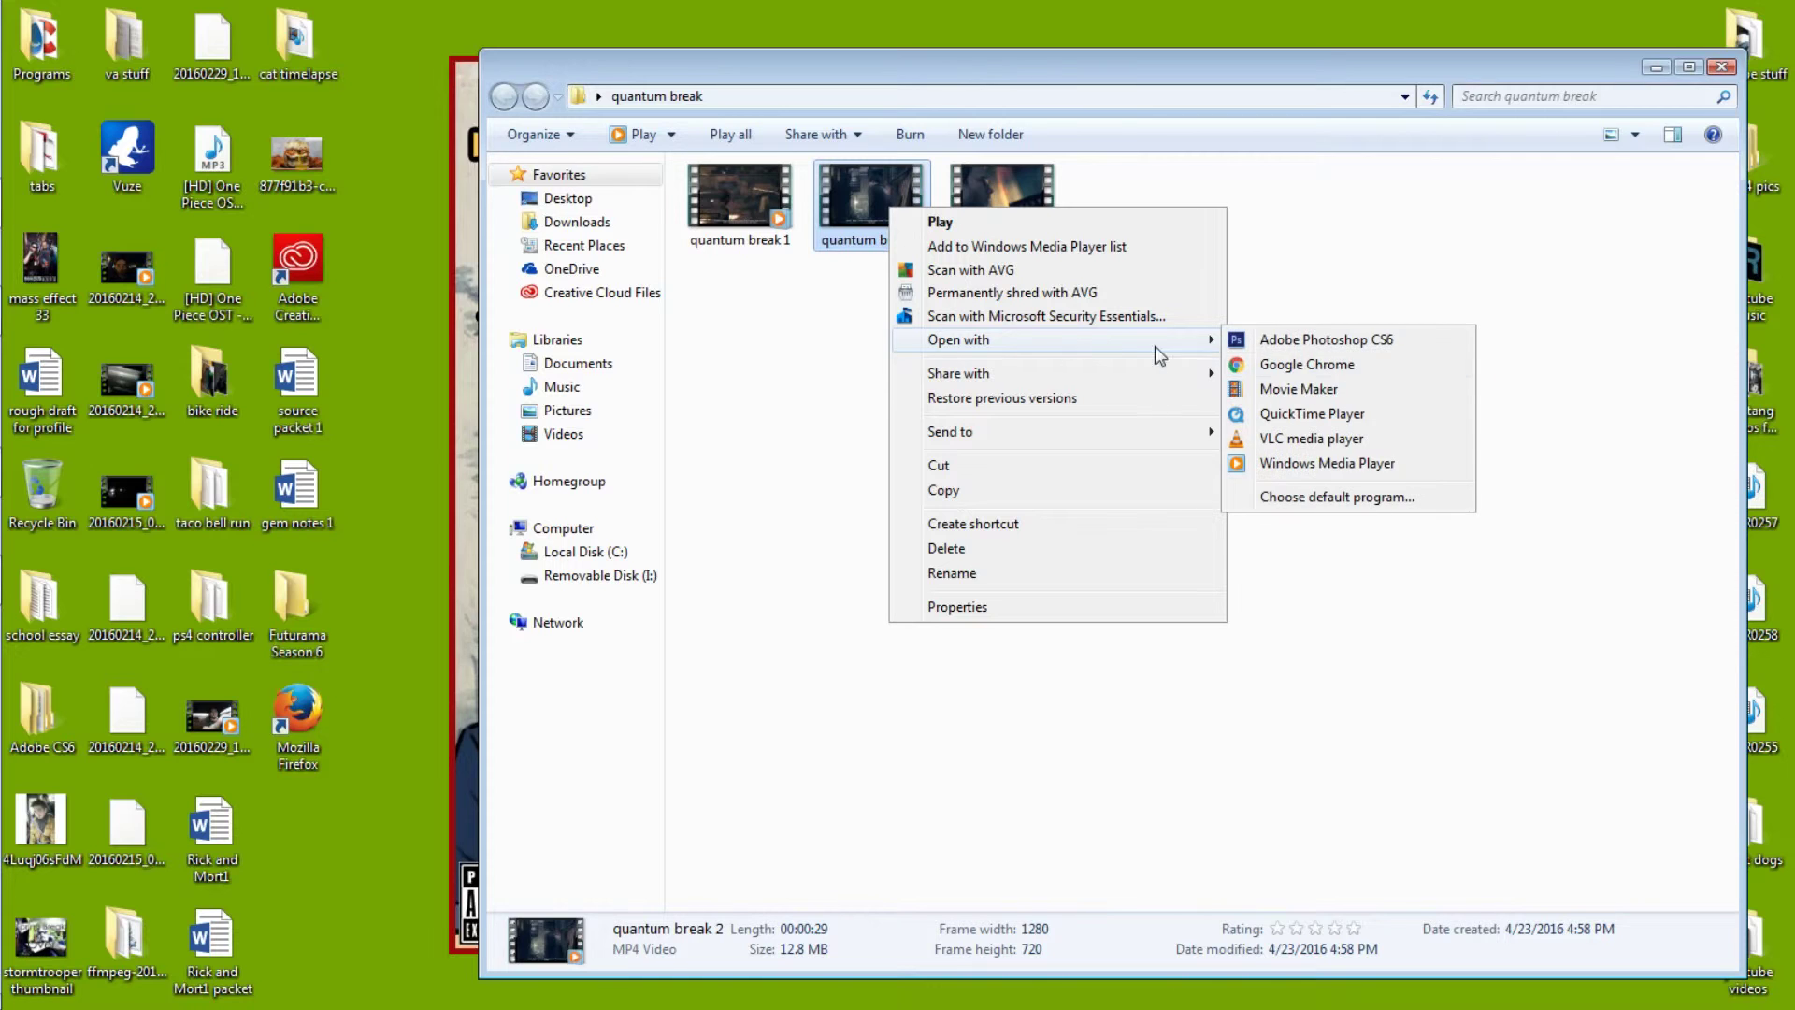
pyautogui.click(1318, 439)
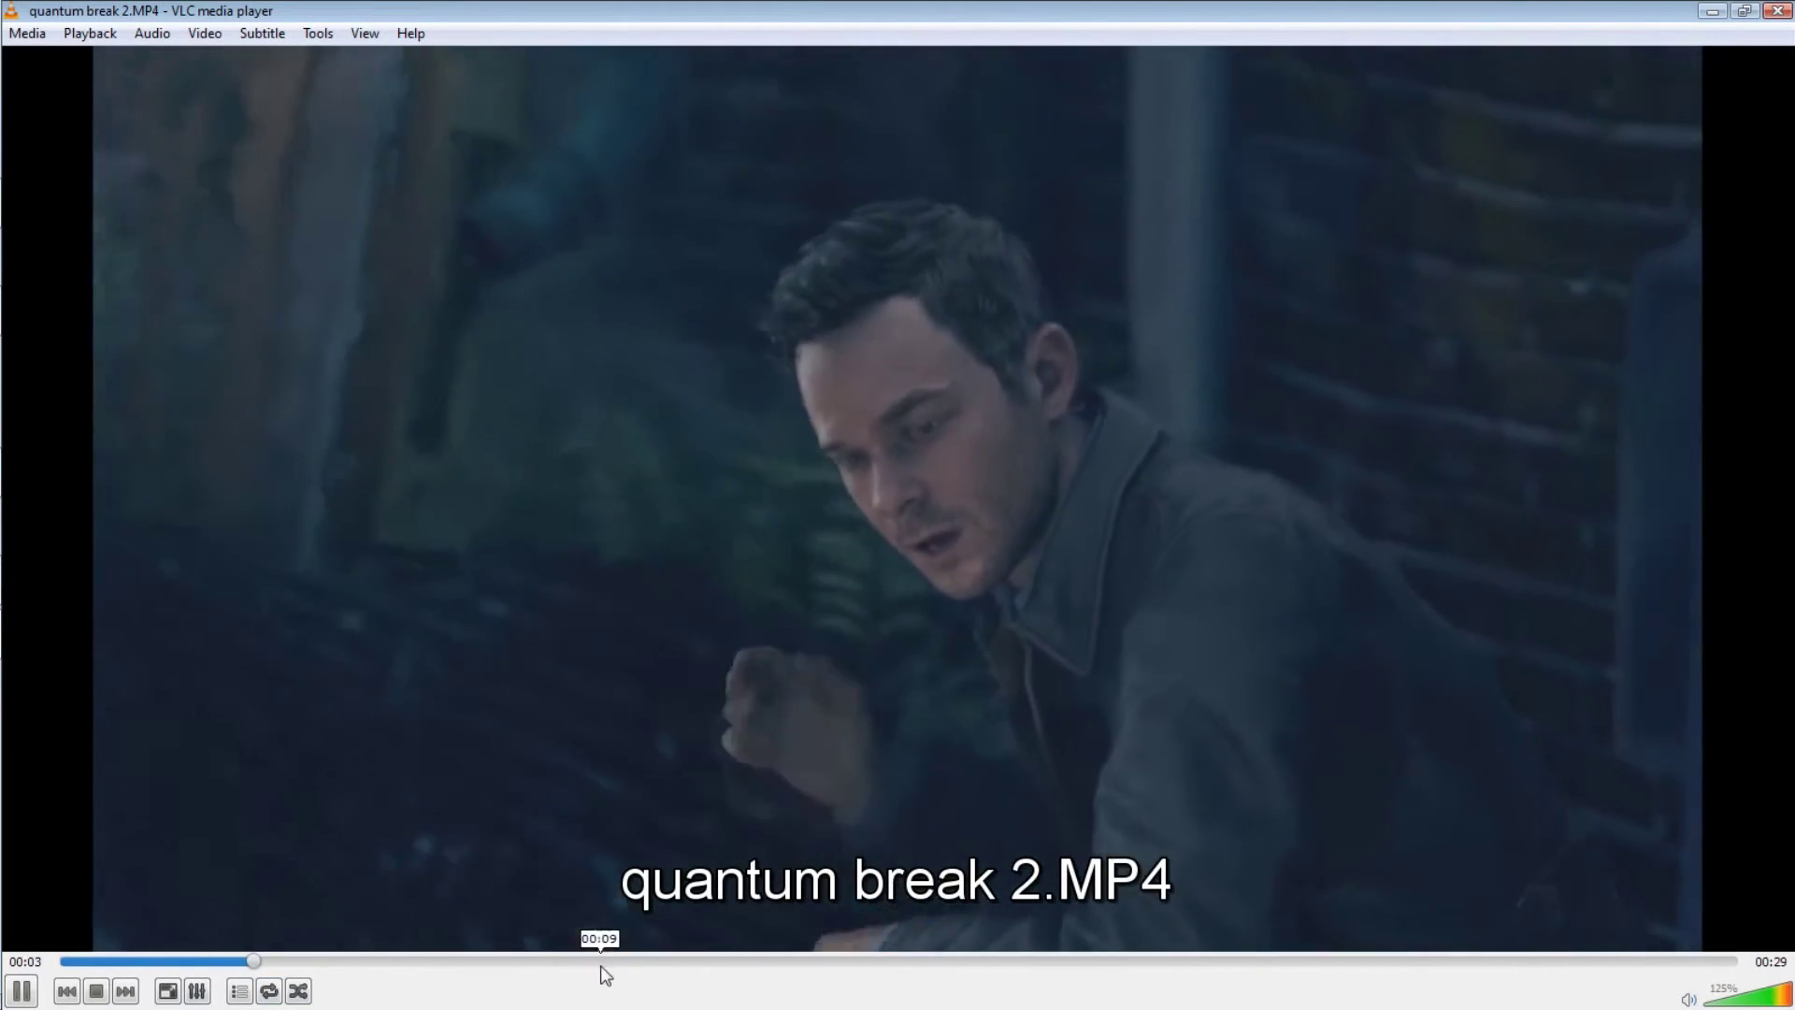
# Skip through quantum break 2 in VLC, jumping between about 00:04 and 00:20.
pyautogui.click(601, 960)
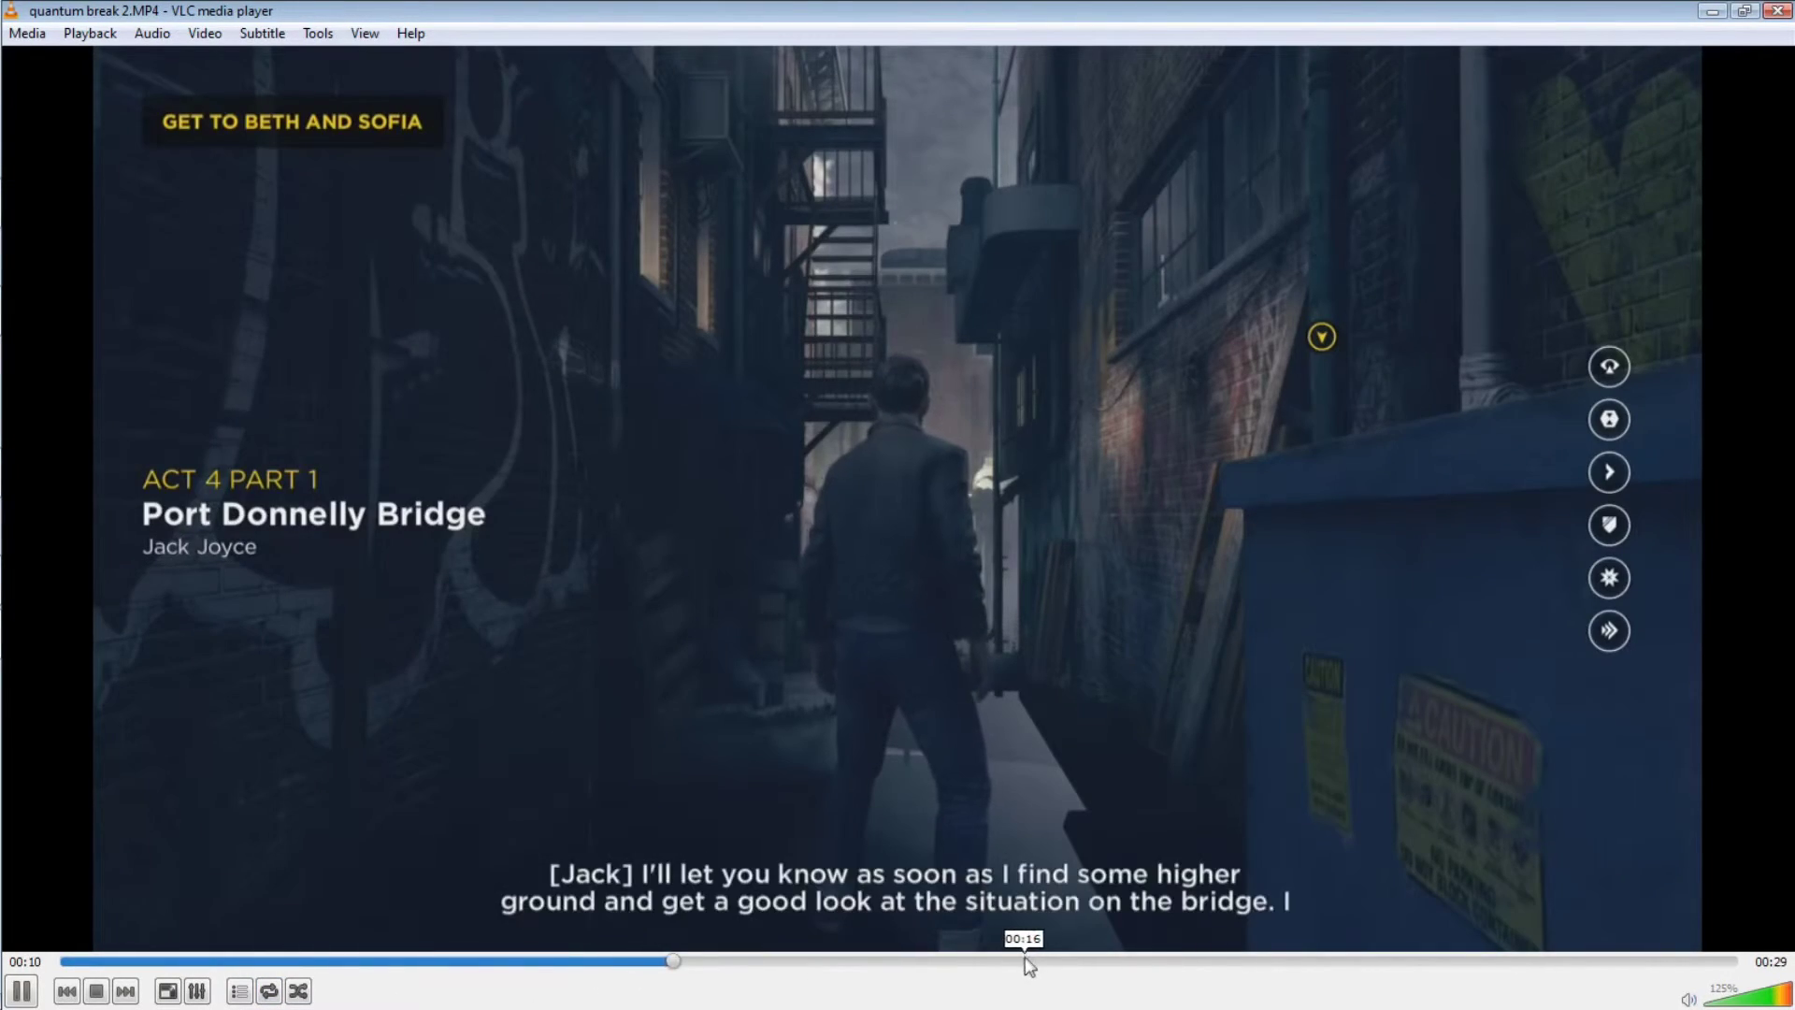
pyautogui.click(1210, 961)
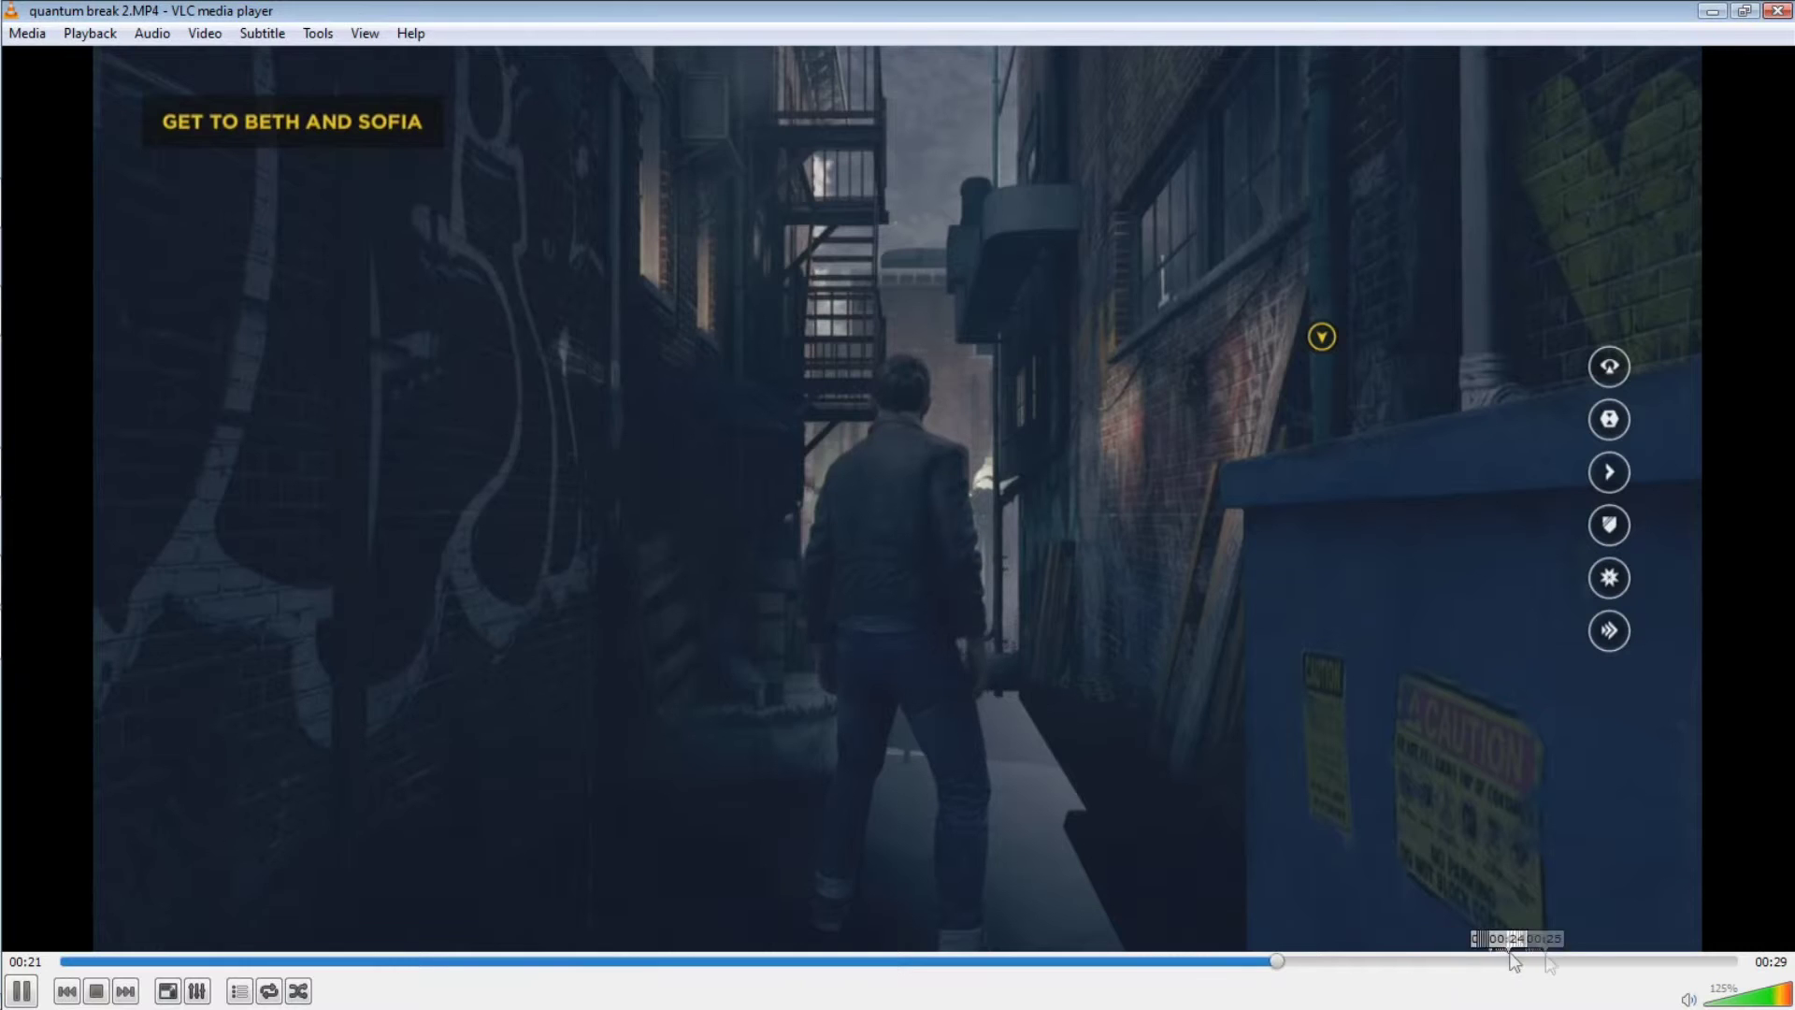
pyautogui.click(945, 961)
pyautogui.click(824, 963)
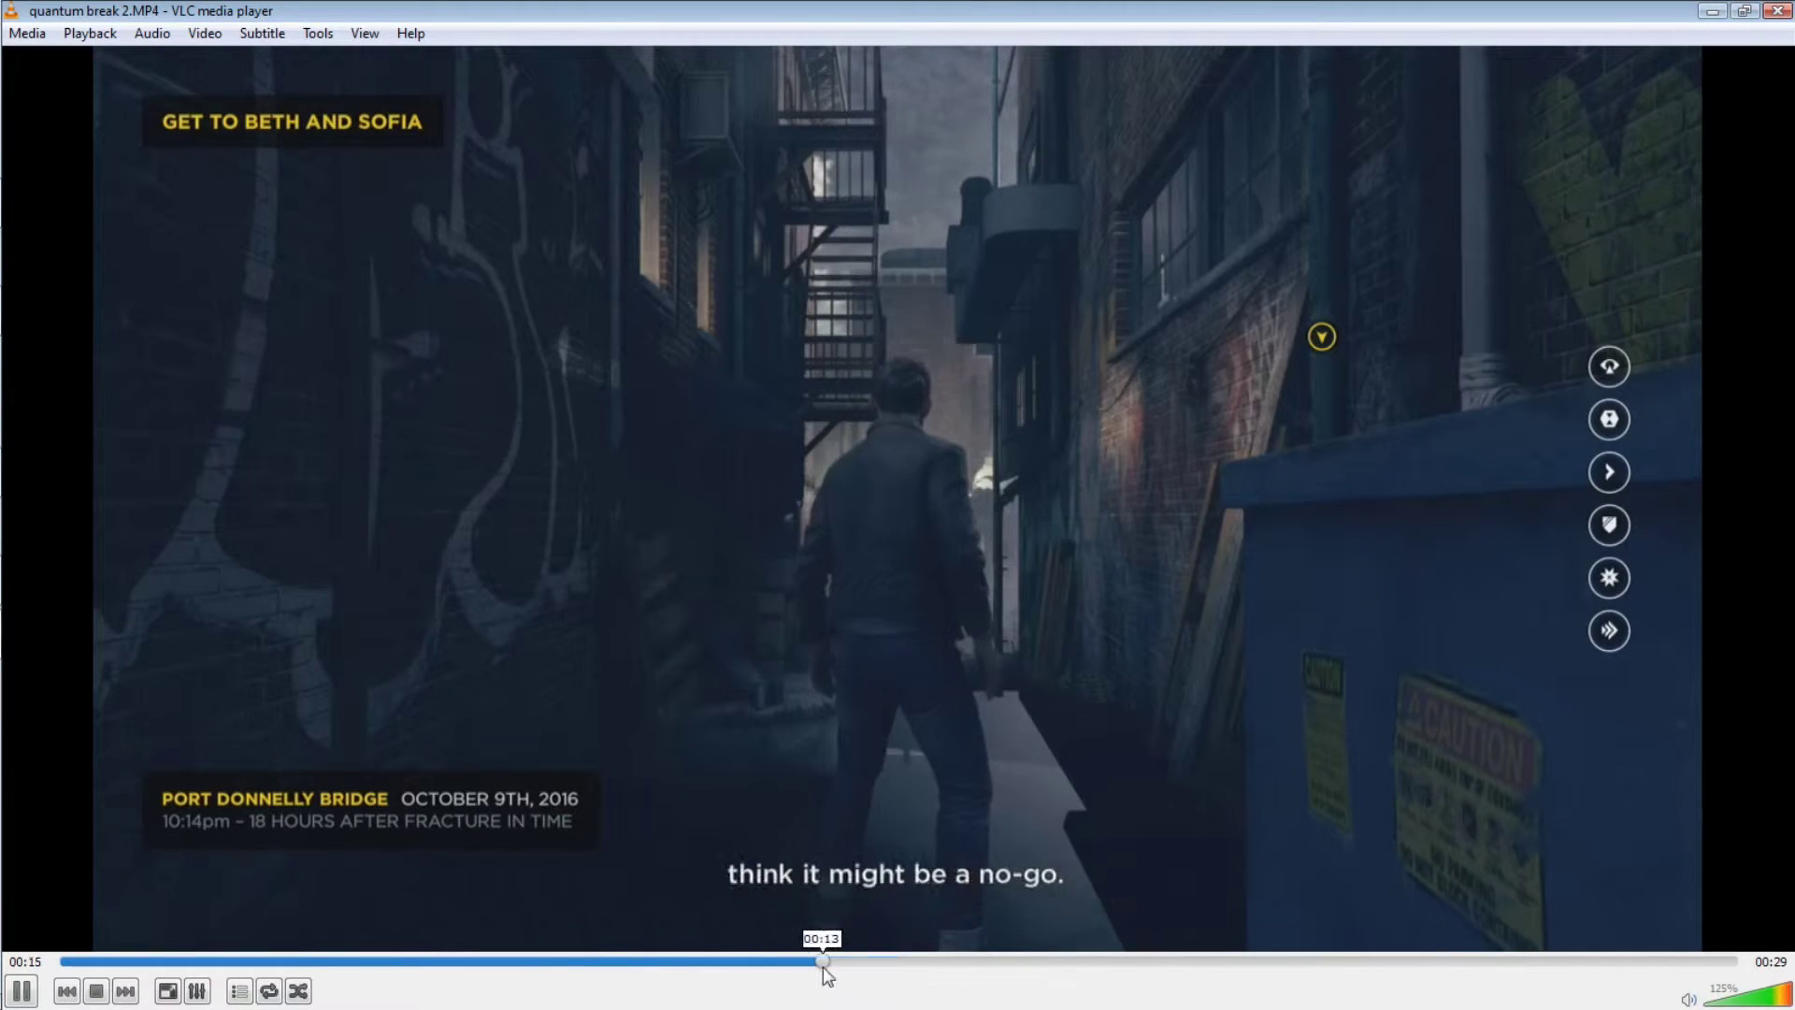
pyautogui.click(573, 961)
pyautogui.click(325, 962)
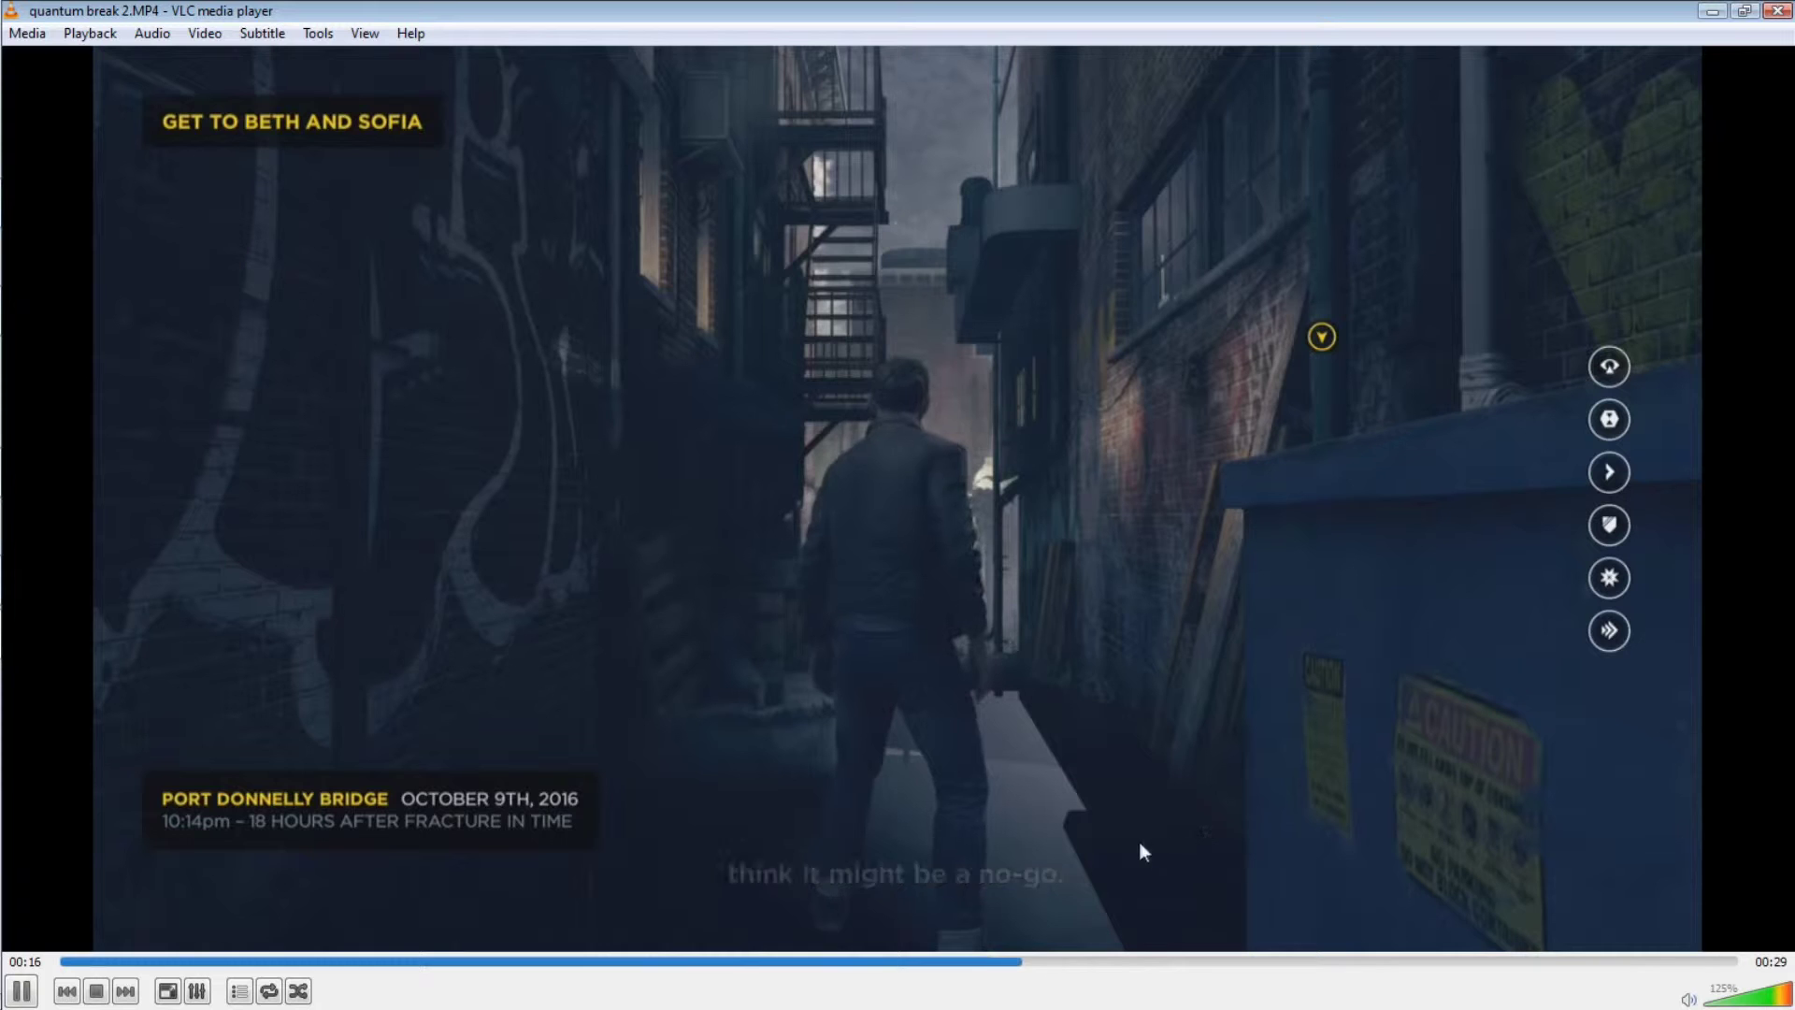
# Replay quantum break 2 from the start, skipping ahead to about 00:20, then close the quantum break folder.
pyautogui.click(70, 969)
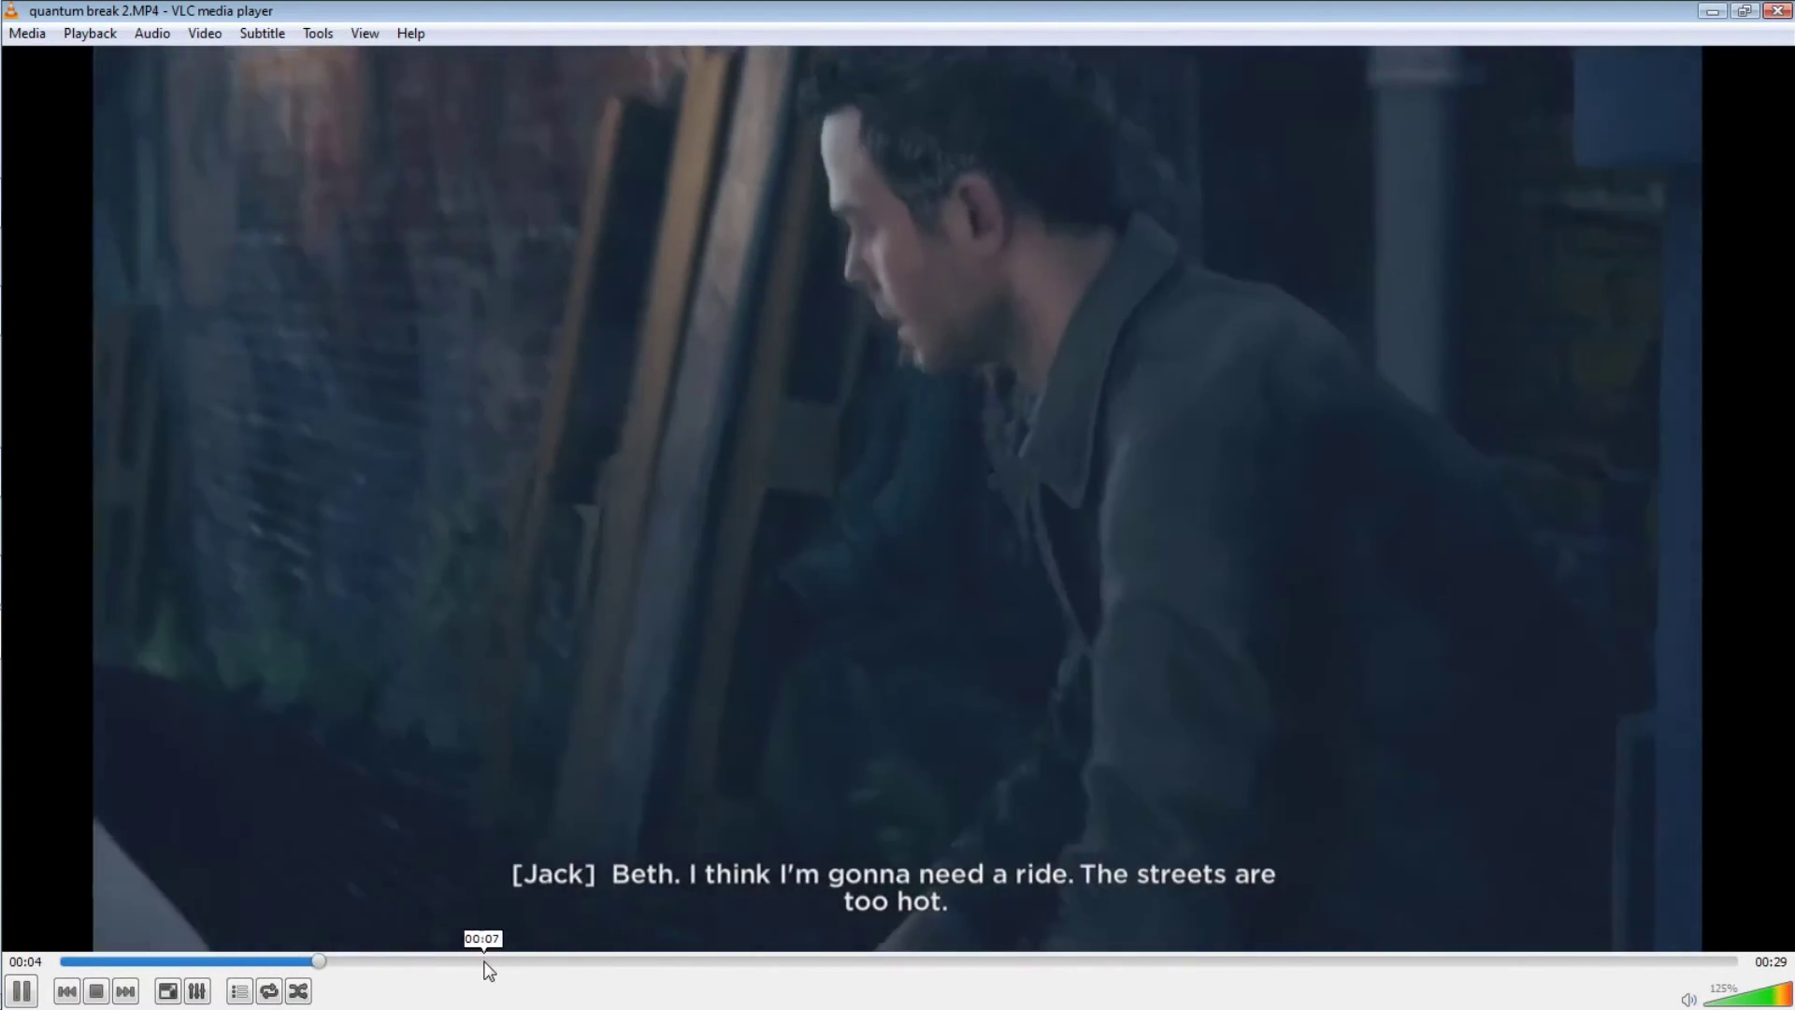
pyautogui.click(490, 961)
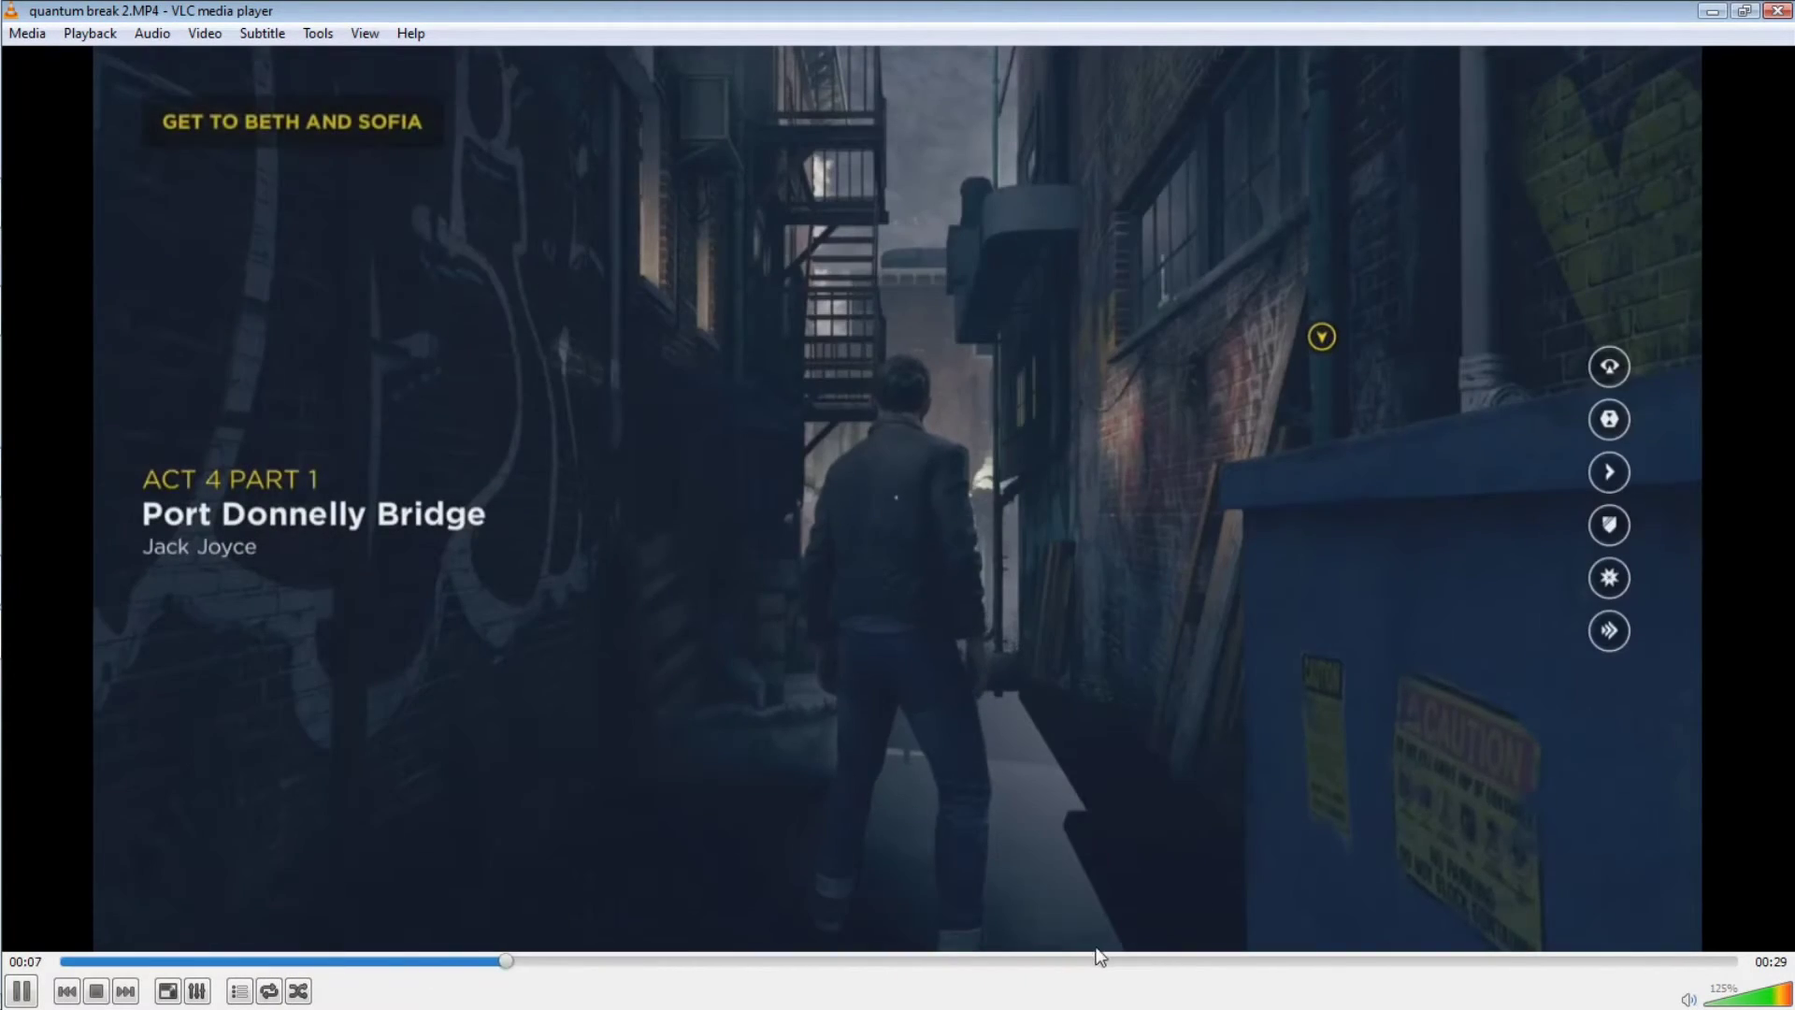
pyautogui.click(1047, 960)
pyautogui.click(1265, 960)
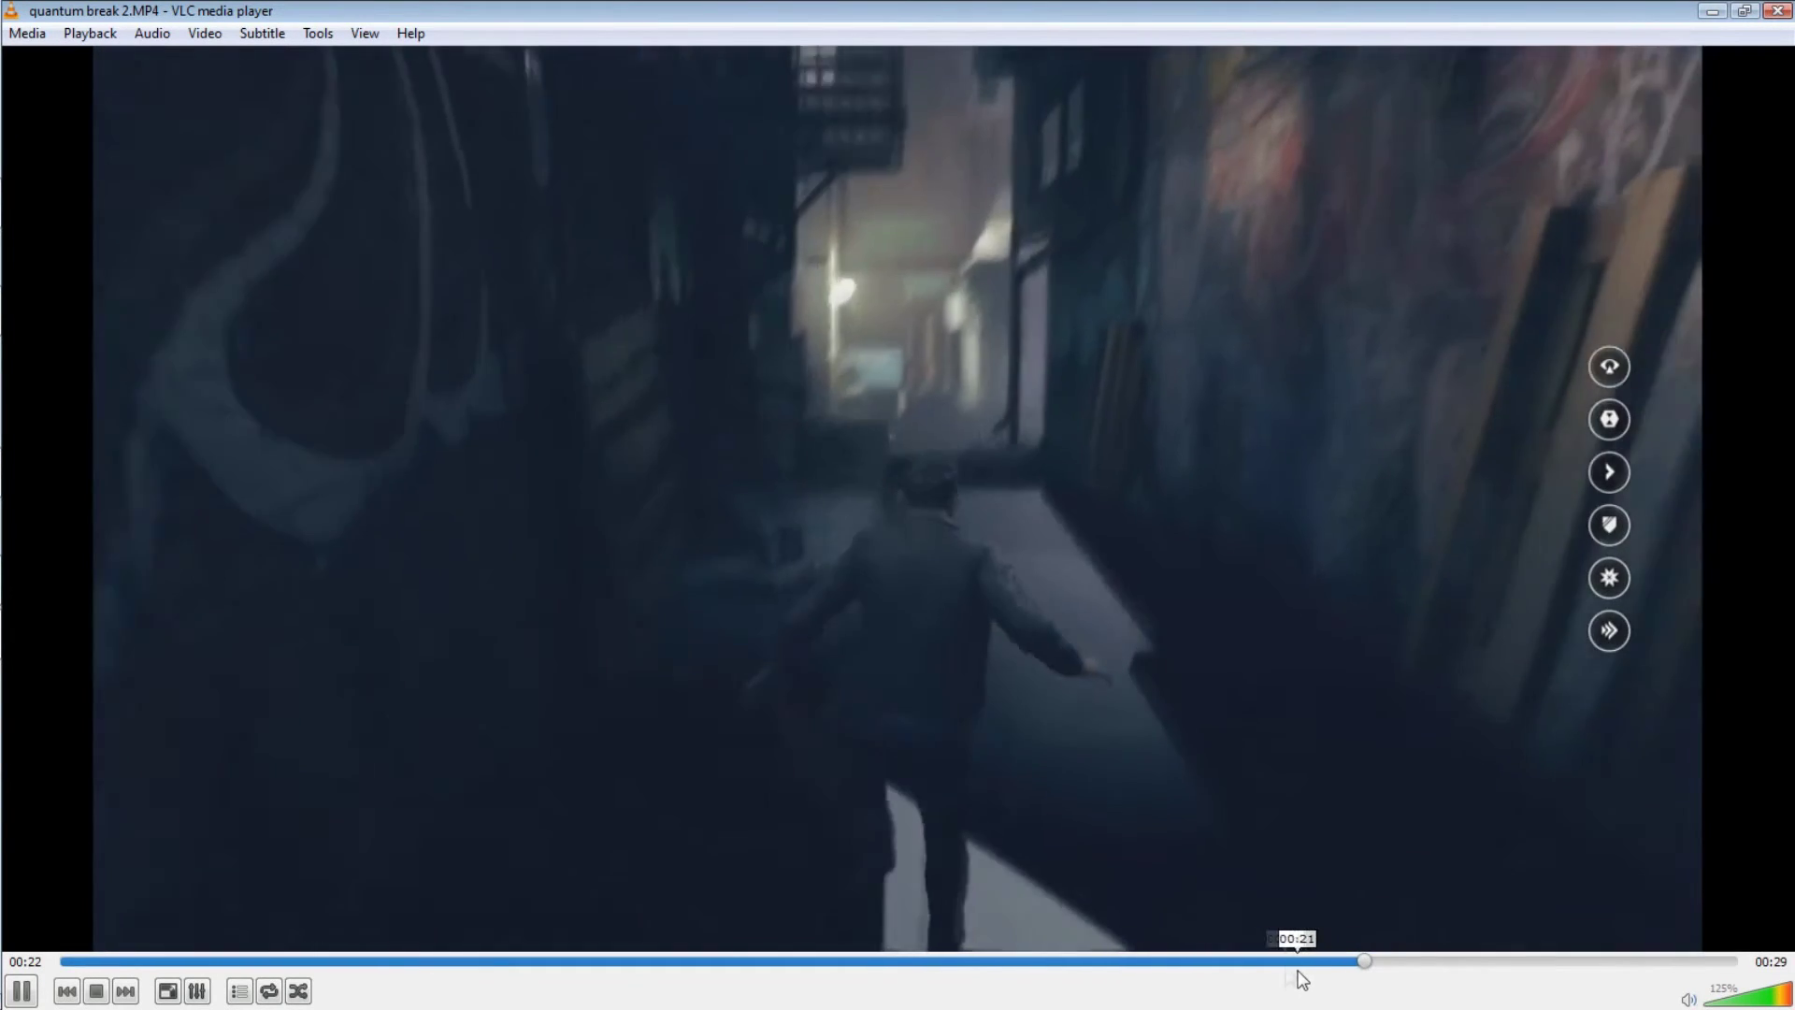
pyautogui.click(1204, 960)
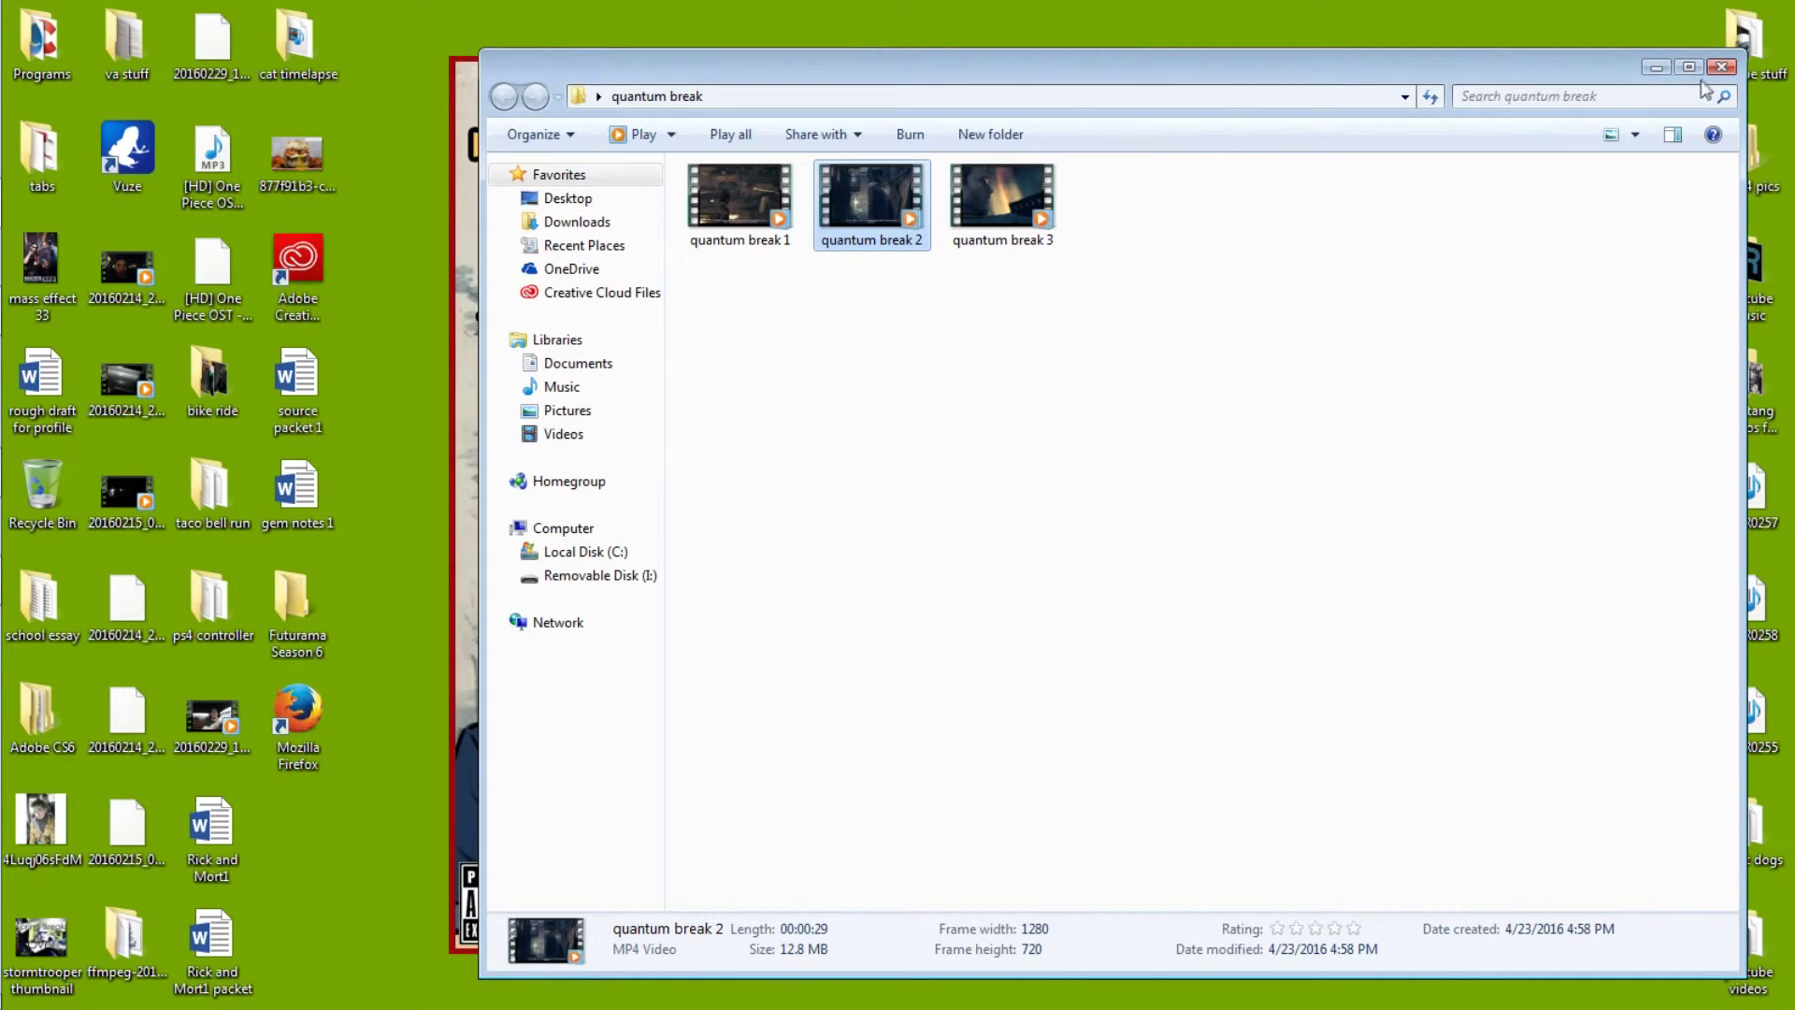
pyautogui.click(1718, 69)
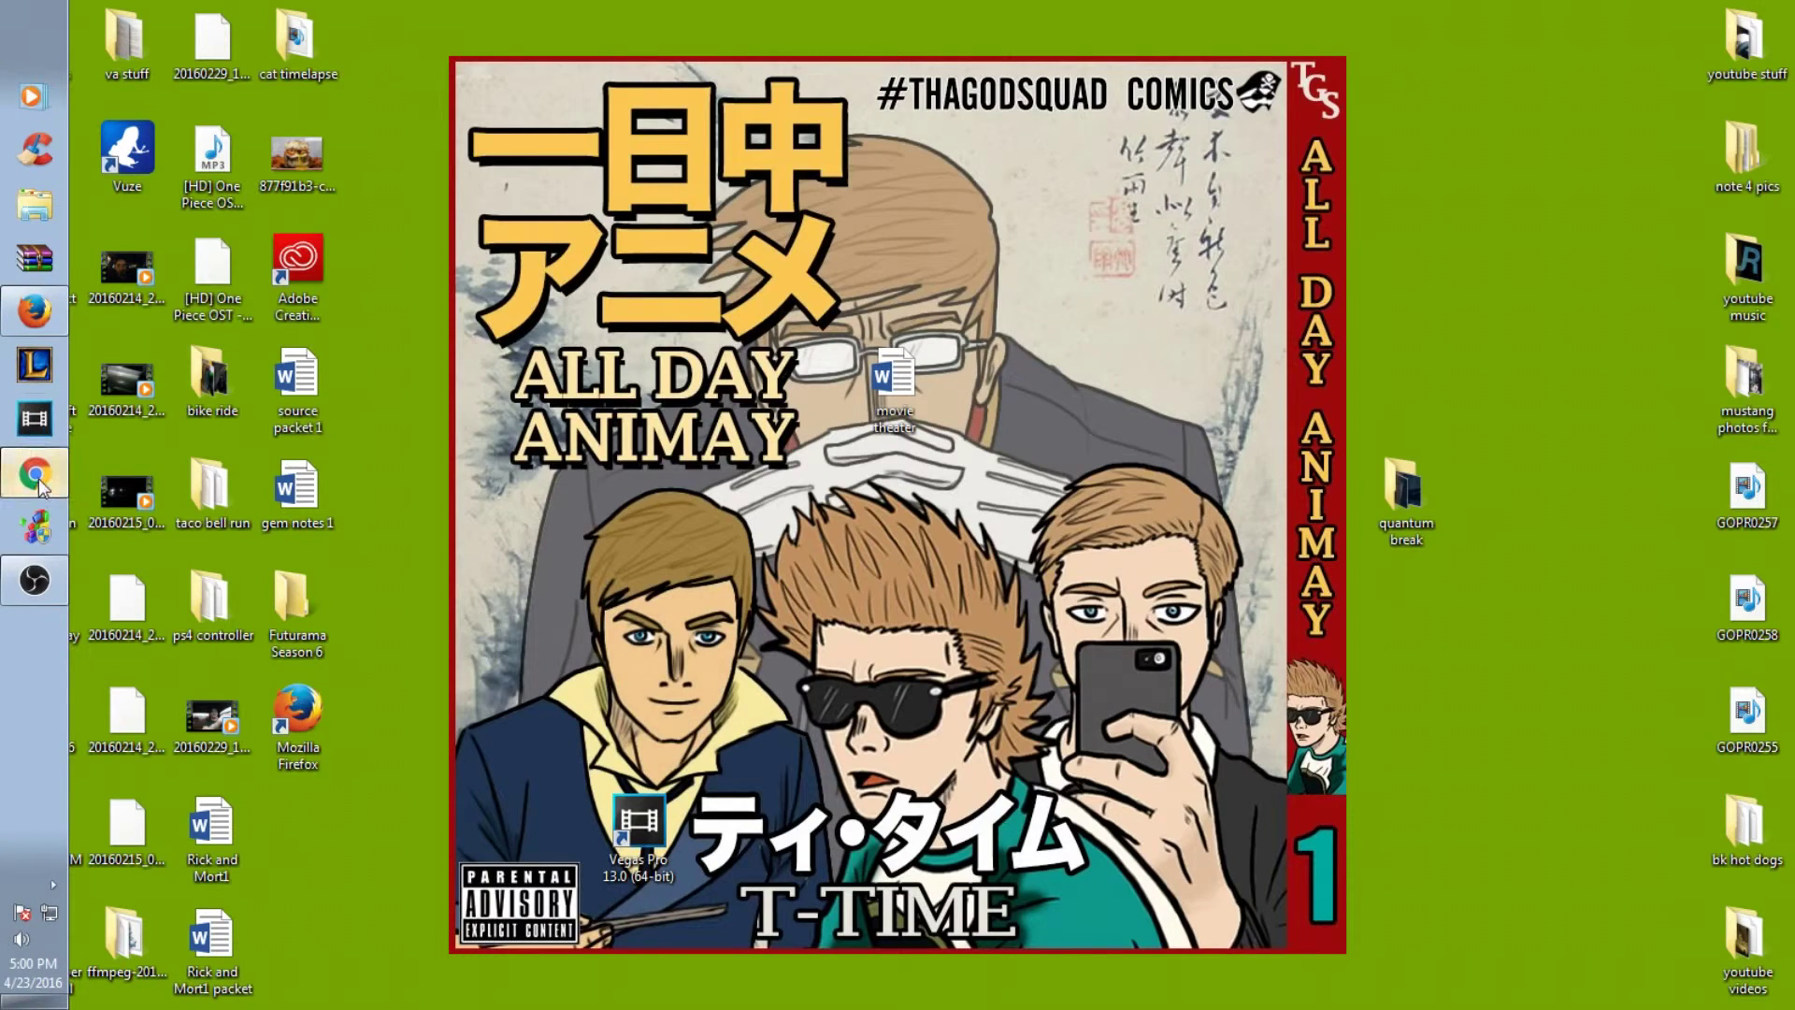
# Back in Firefox's My clips page, open the first 6-days-ago clip, 'Locate Dr. Amaral'.
pyautogui.click(35, 311)
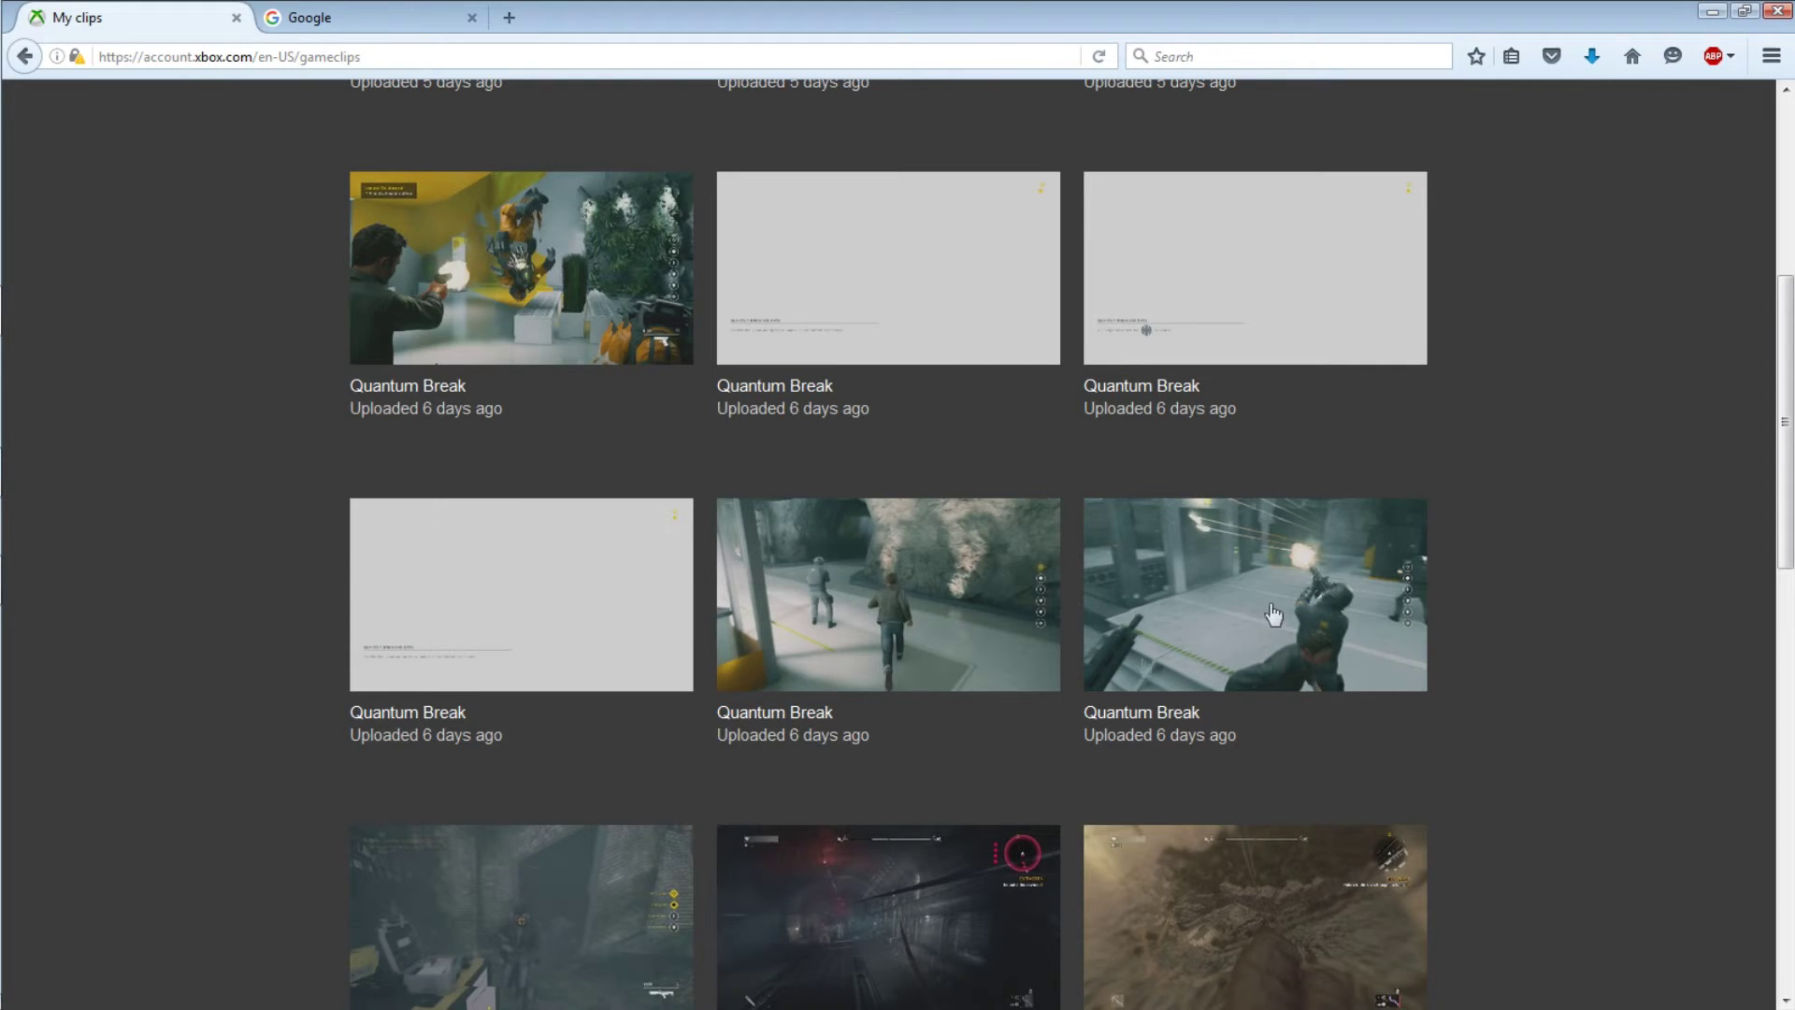
pyautogui.scroll(5, 1668, 603)
pyautogui.scroll(-1, 1663, 619)
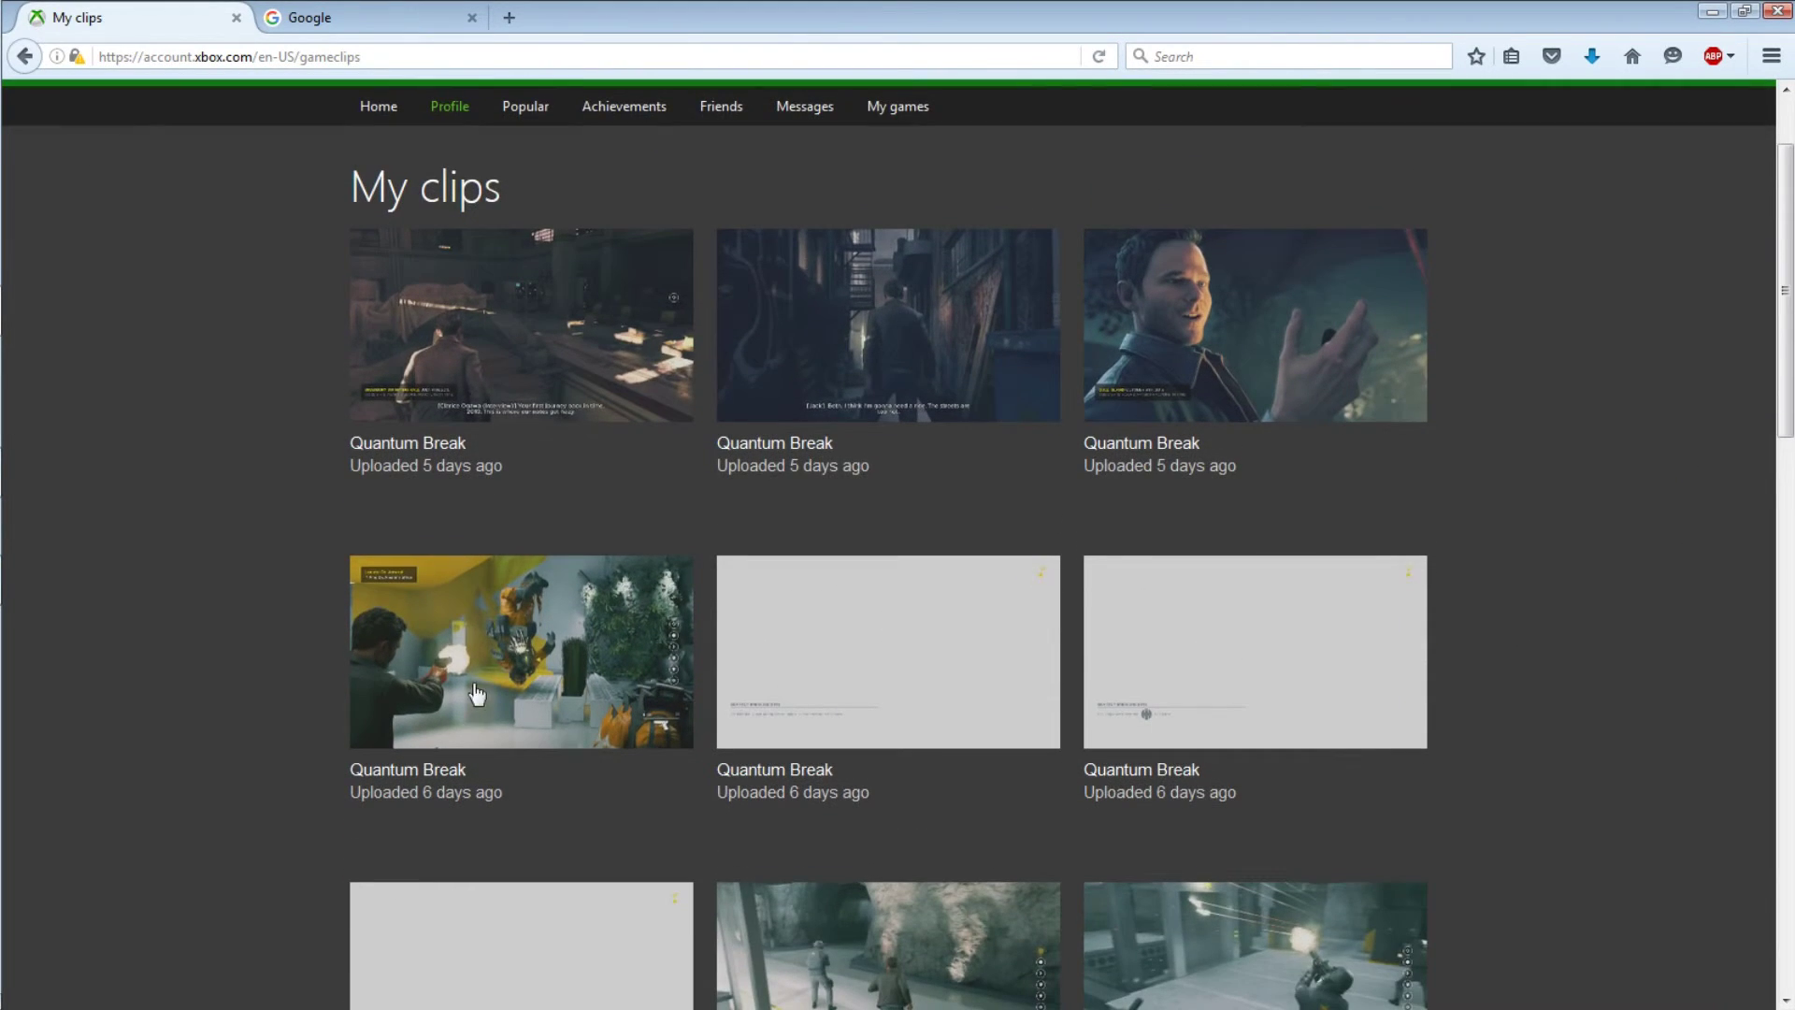
pyautogui.click(508, 689)
# Show the clip's Page Info media list sorted by type so the video comes first.
pyautogui.rightClick(1045, 601)
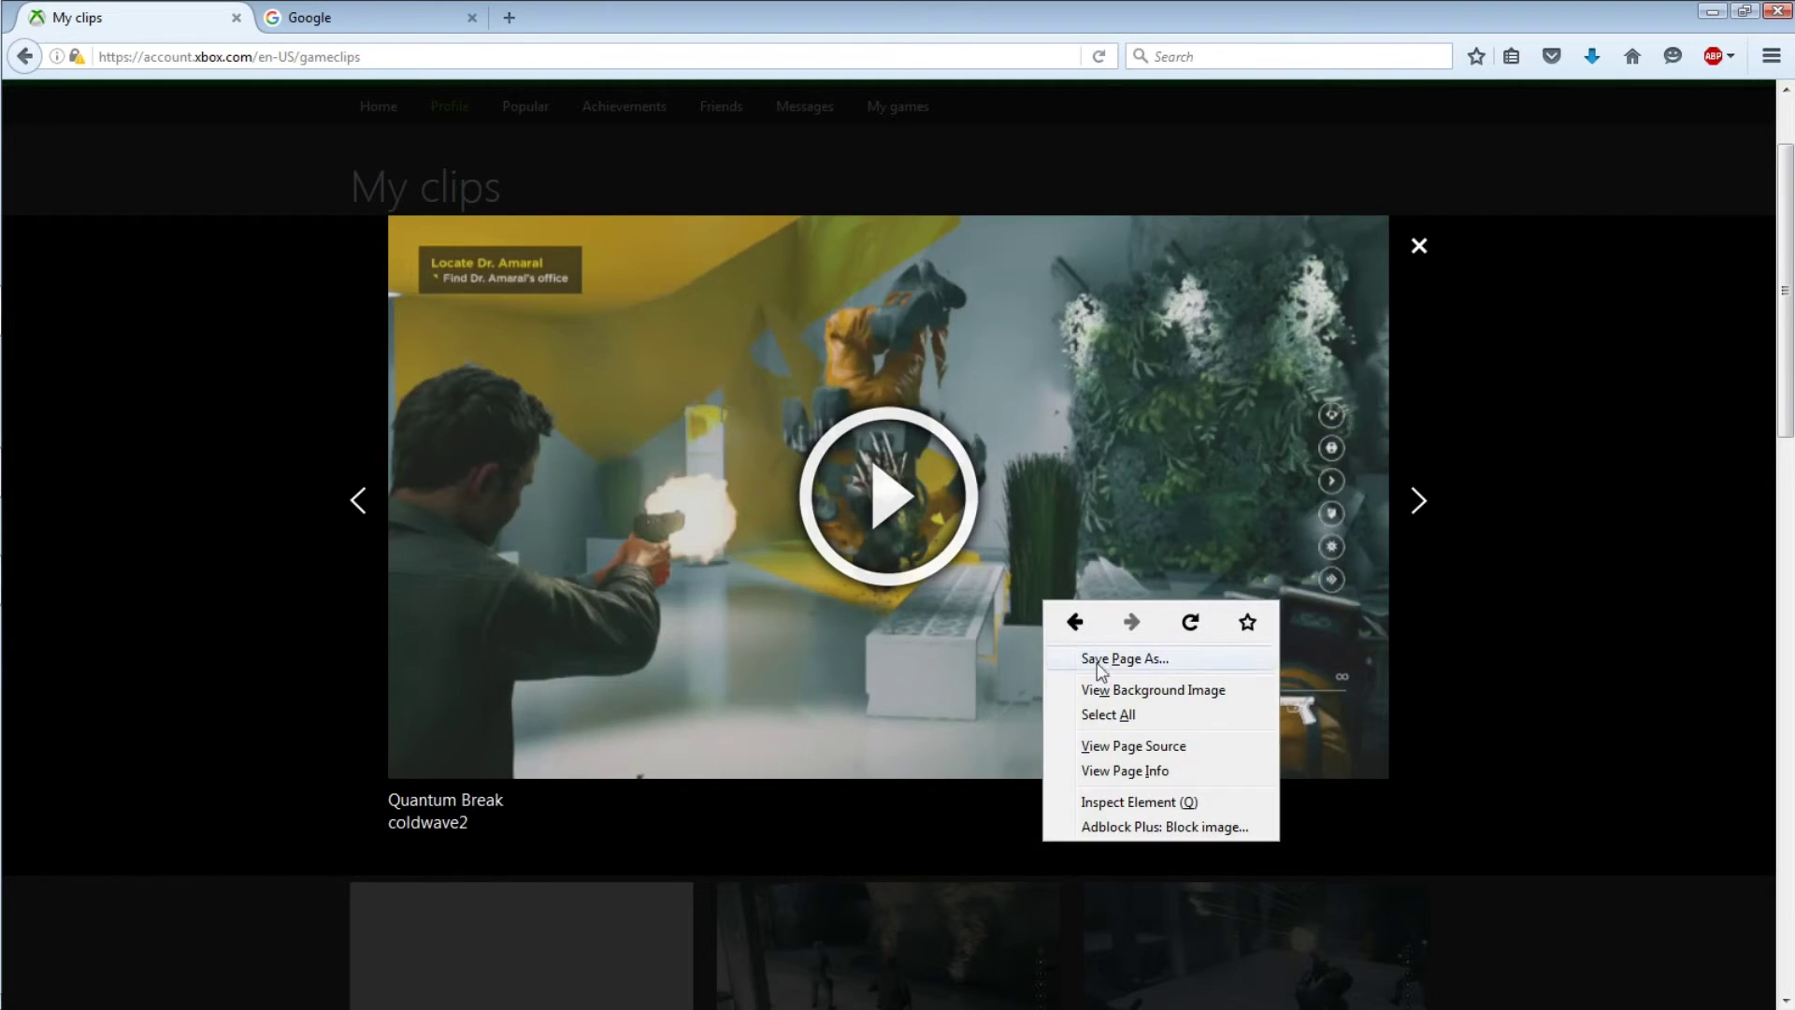
pyautogui.click(1123, 770)
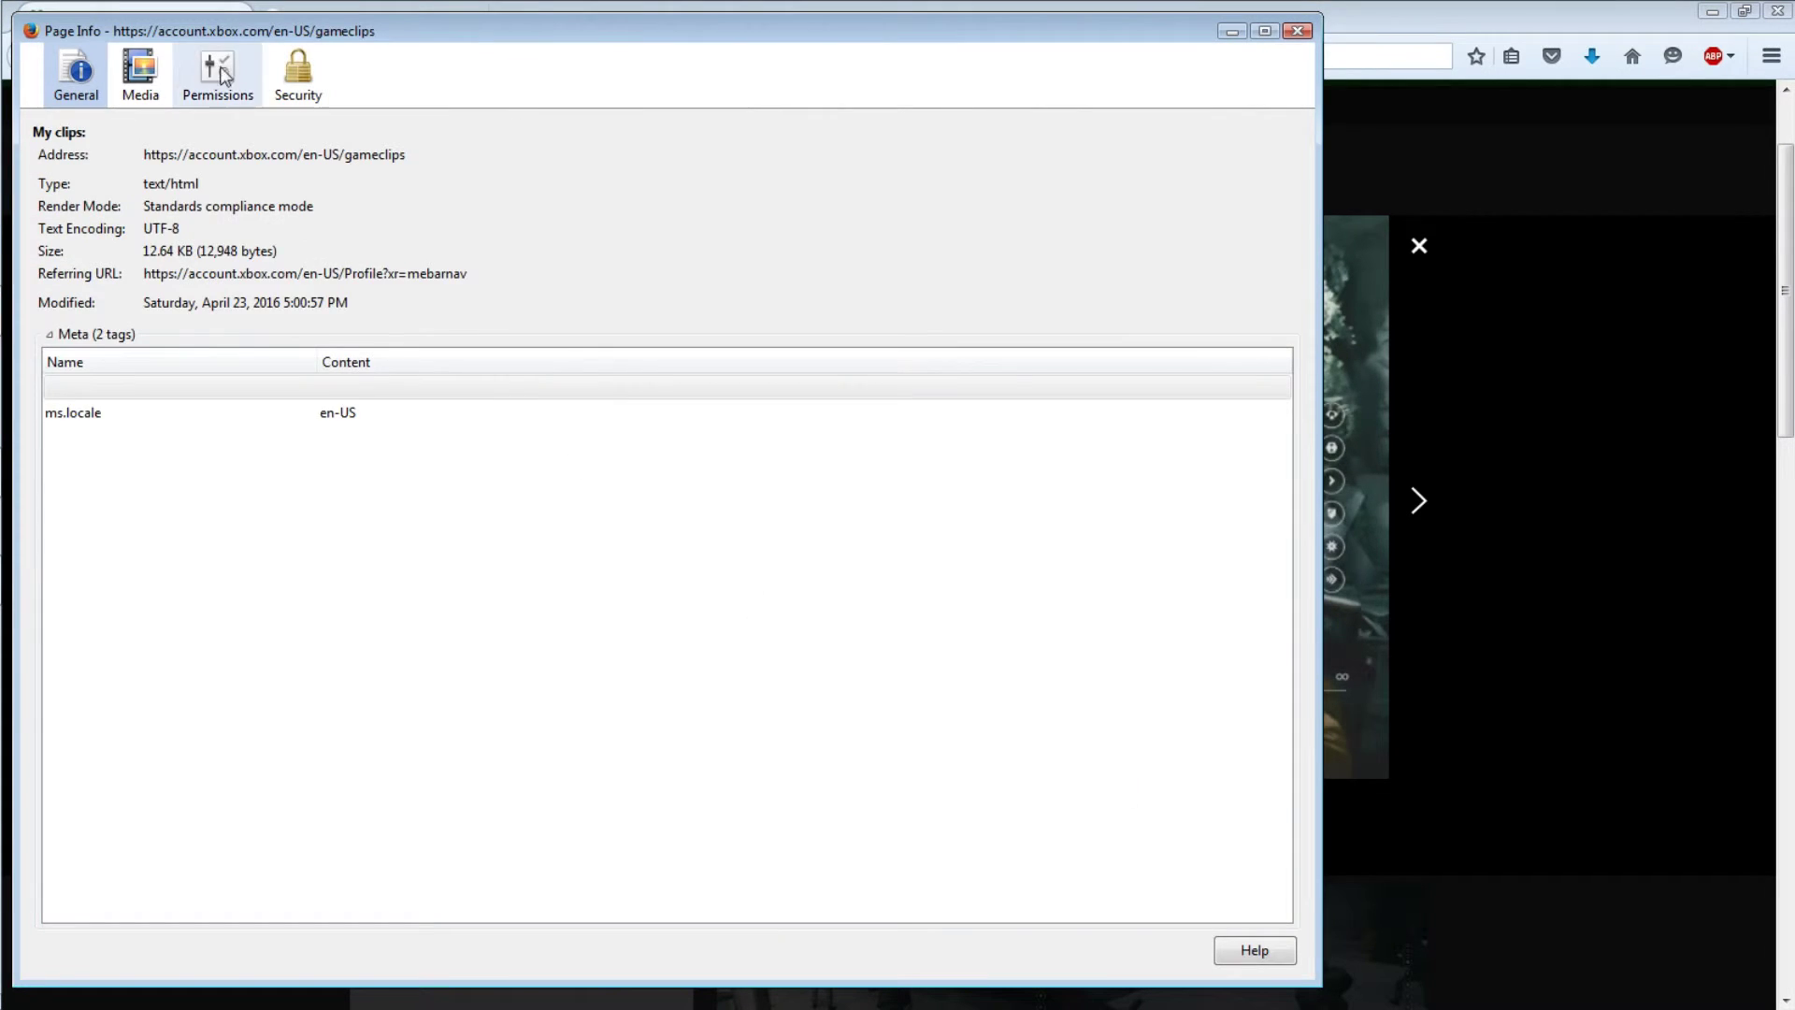
pyautogui.click(140, 74)
pyautogui.click(1137, 143)
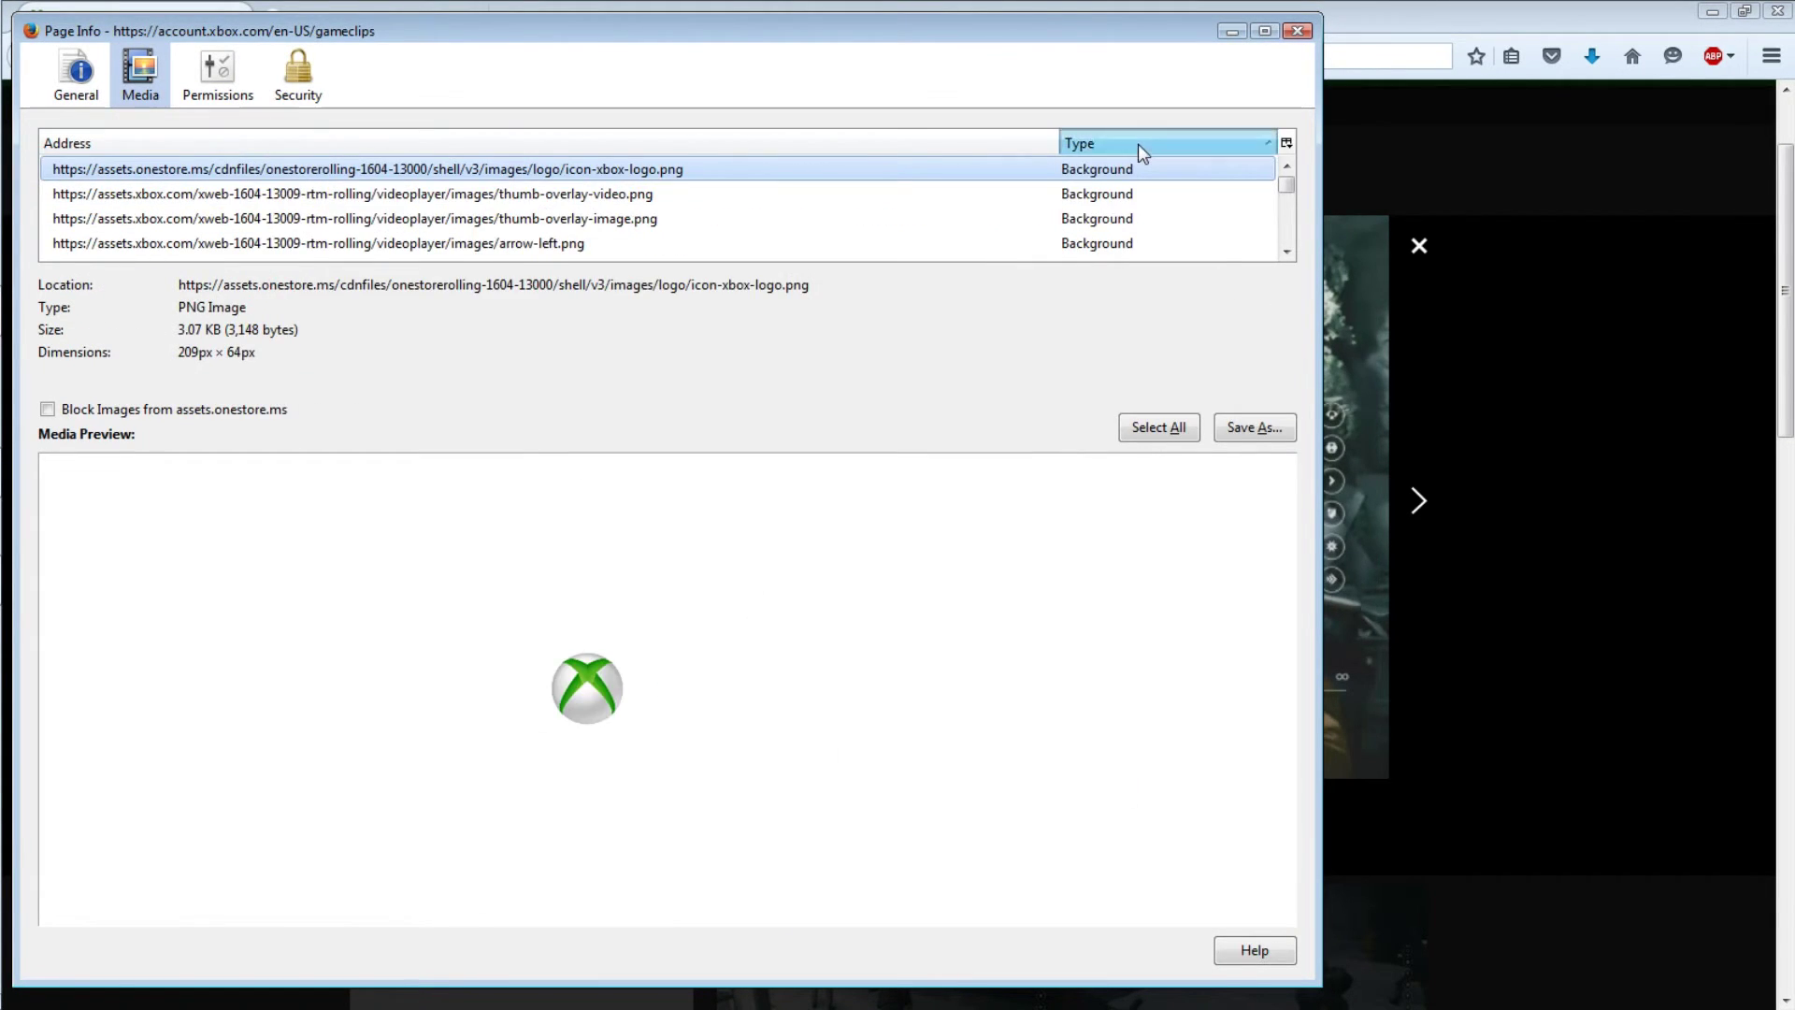
pyautogui.click(1136, 143)
# Save the clip's video as 'quantum break 4' and close Page Info.
pyautogui.click(1256, 432)
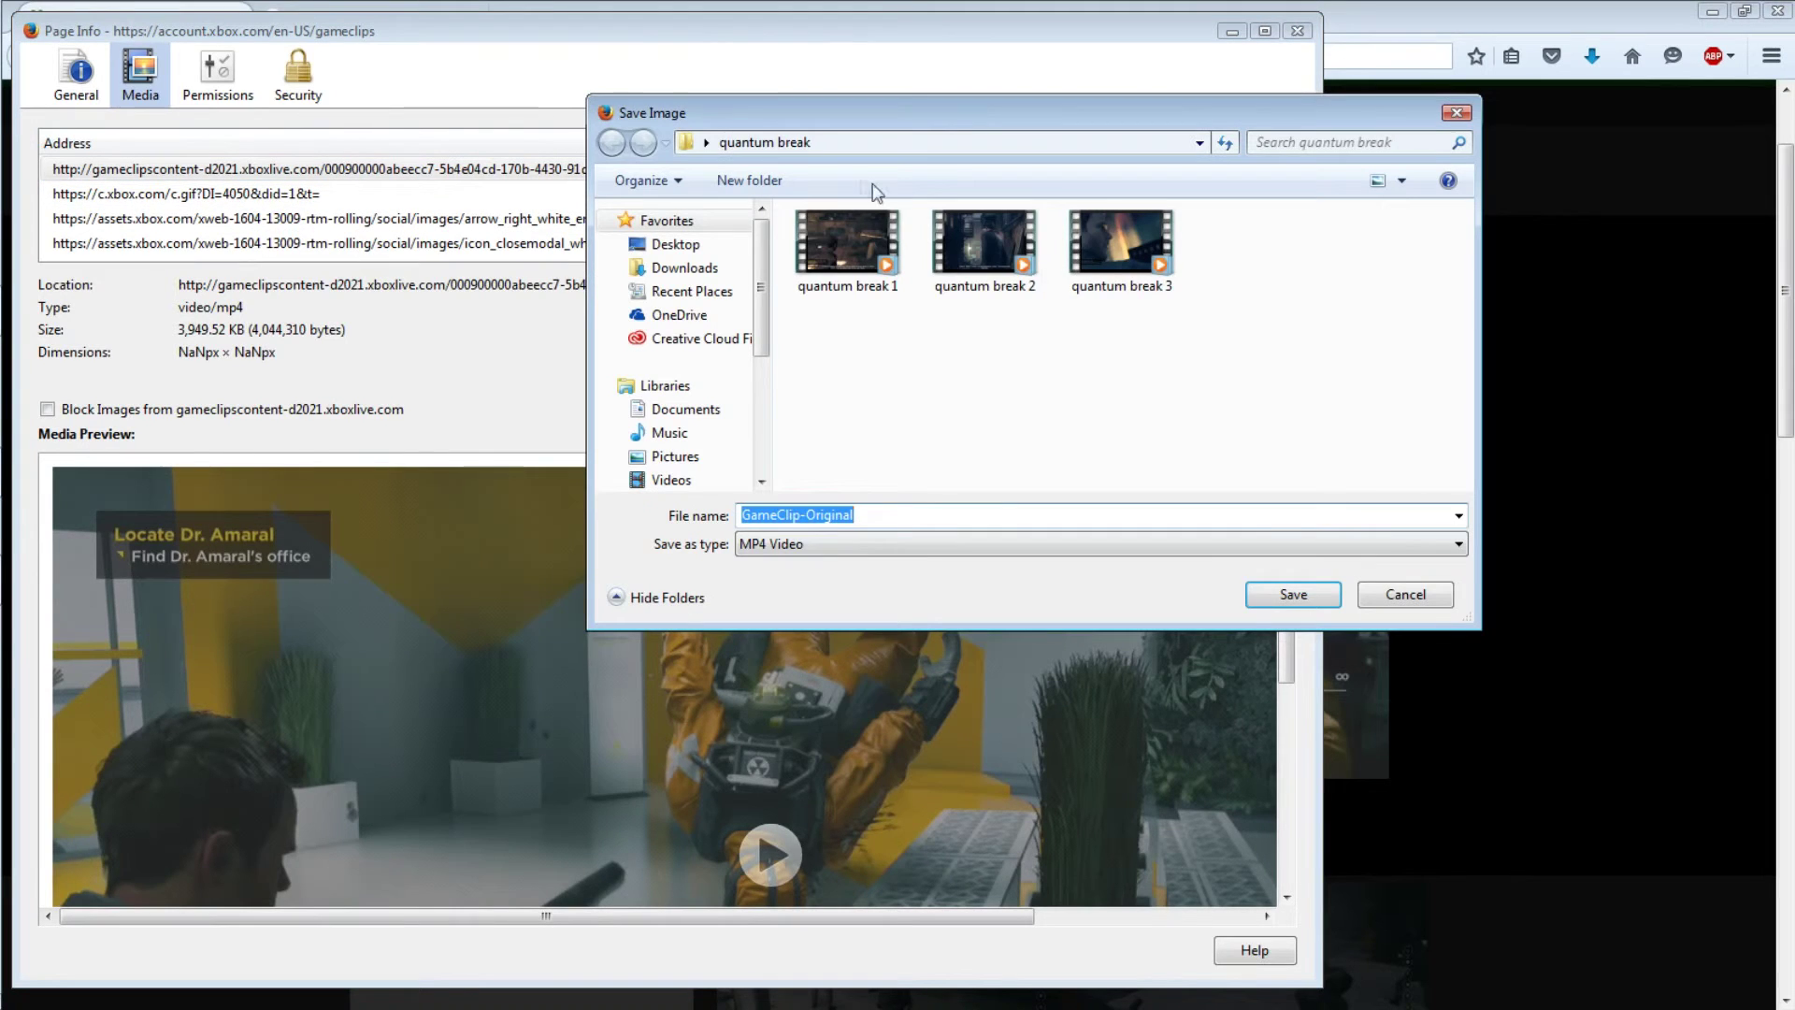
pyautogui.write('quatum')
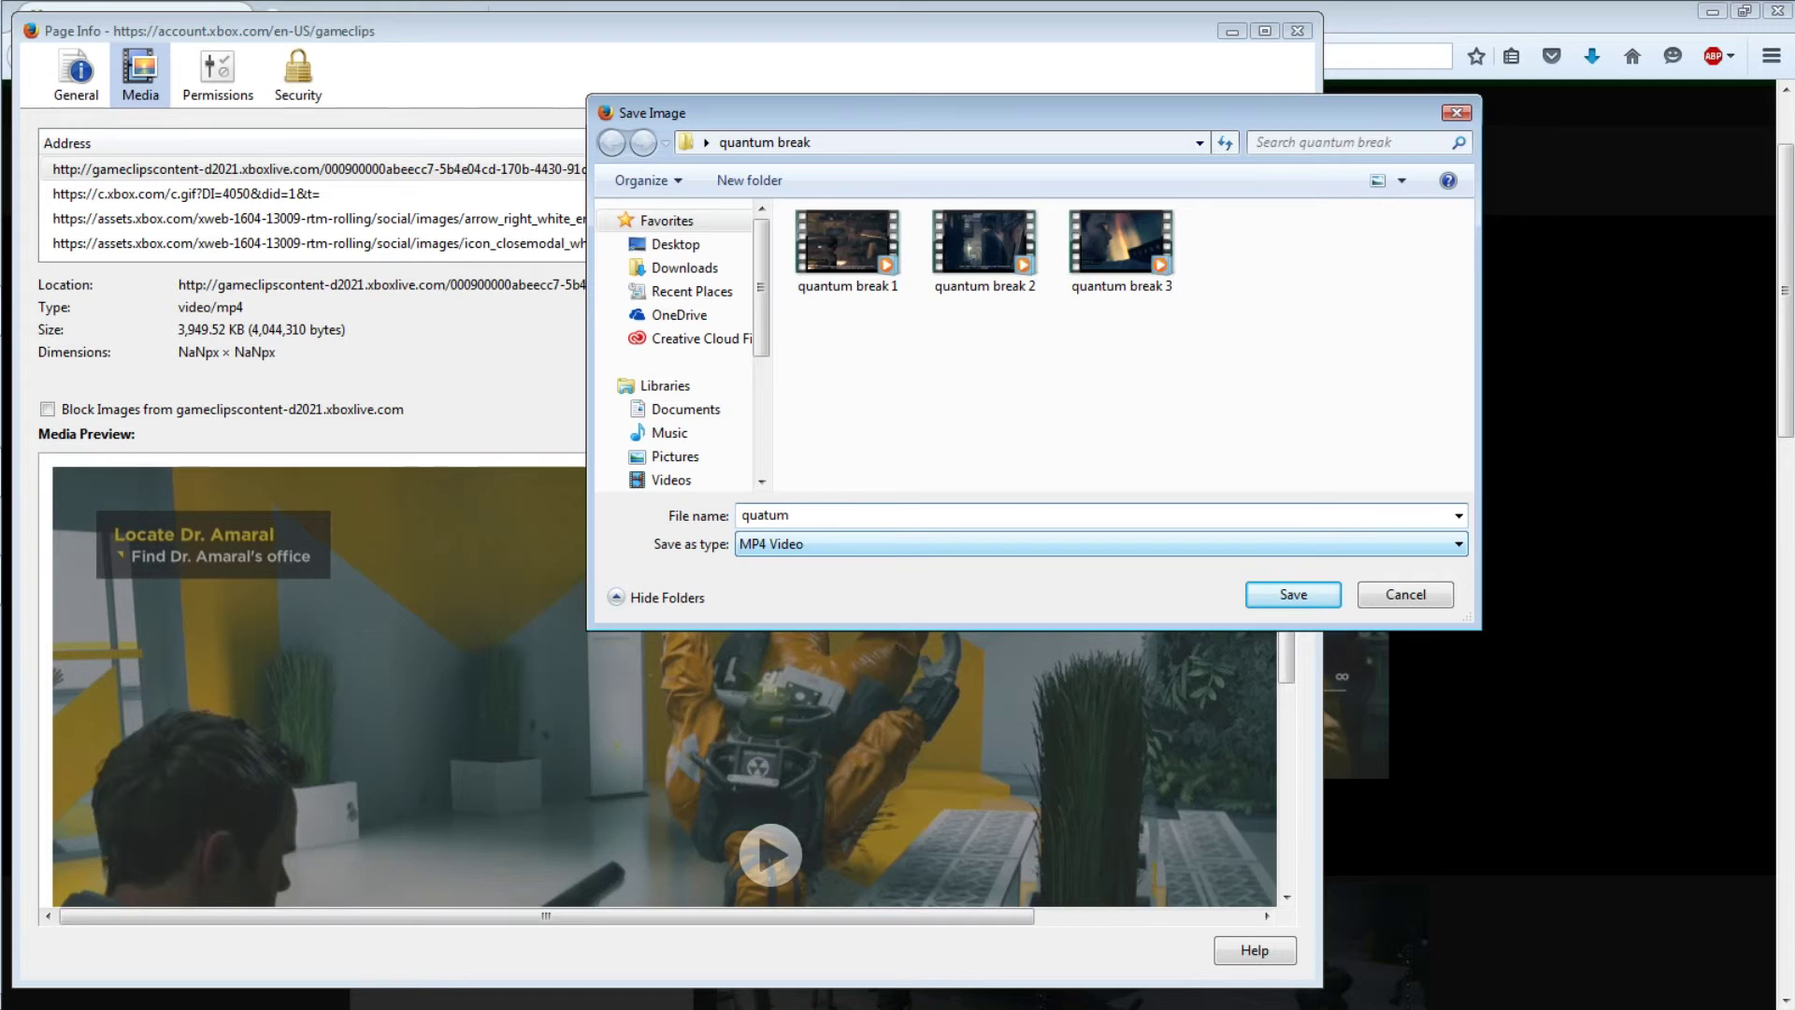
pyautogui.press('BackSpace')
pyautogui.press('BackSpace')
pyautogui.press('BackSpace')
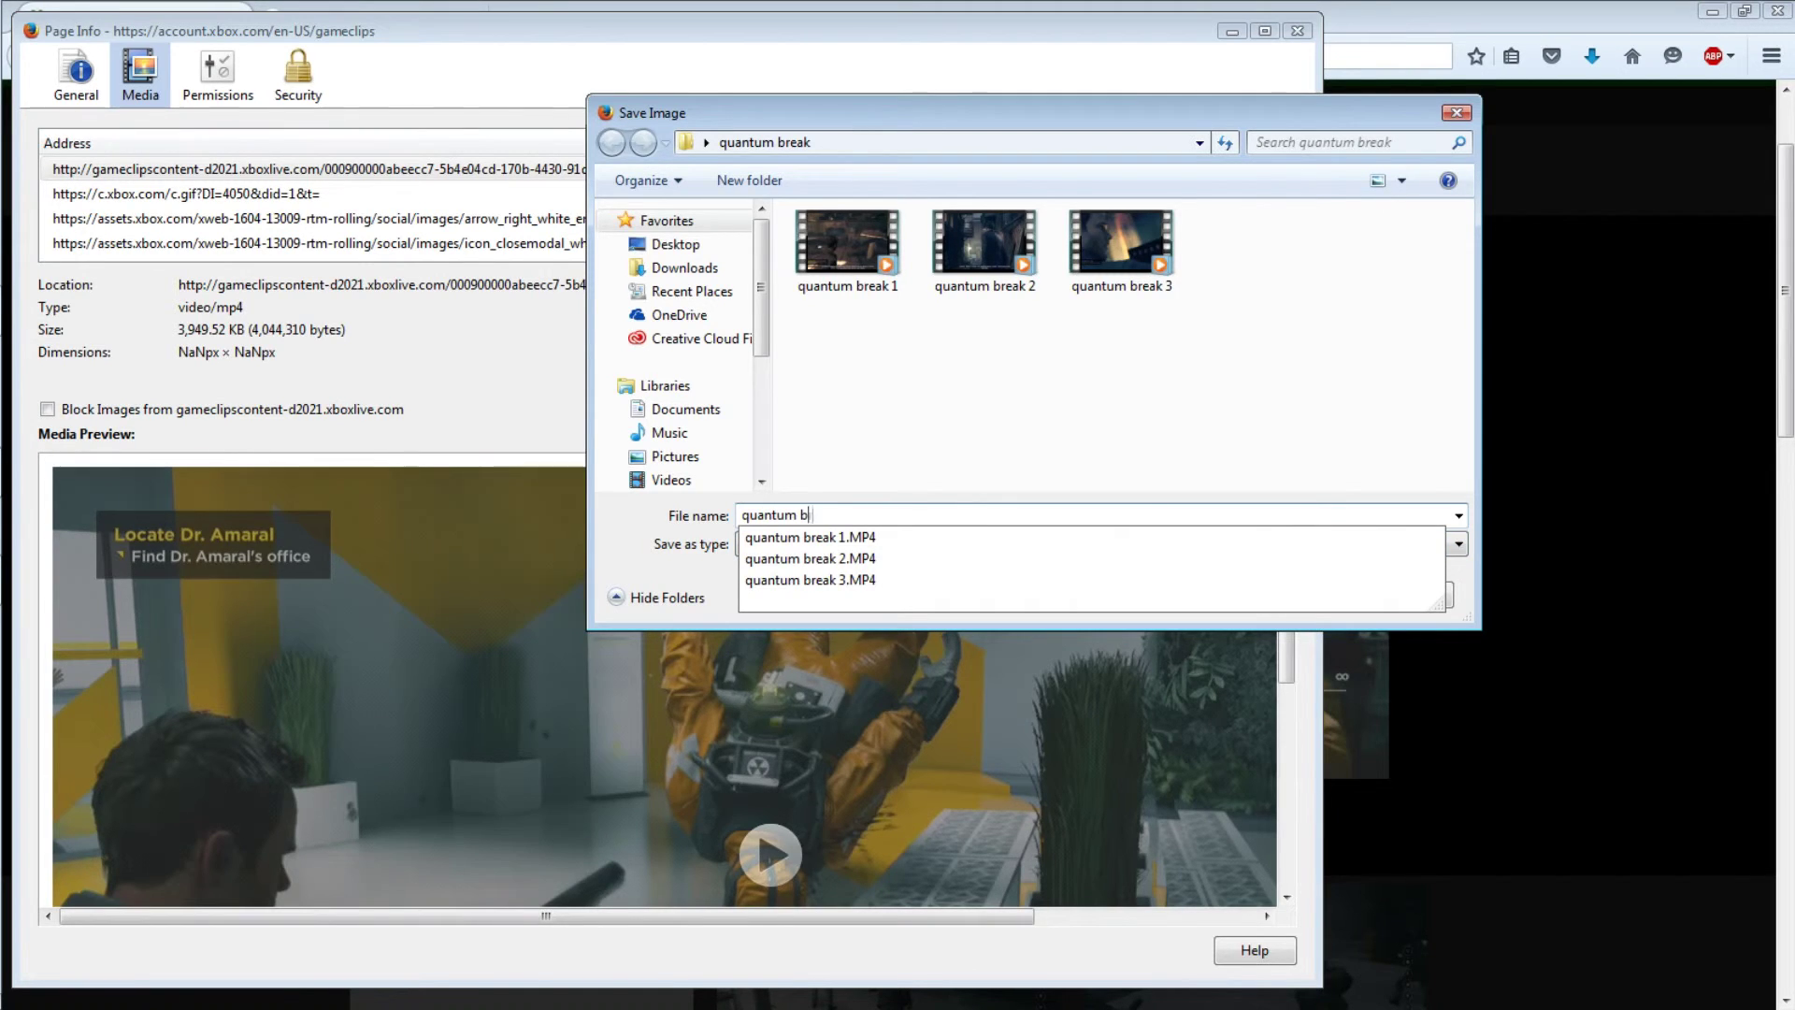
pyautogui.write('ntum break 4')
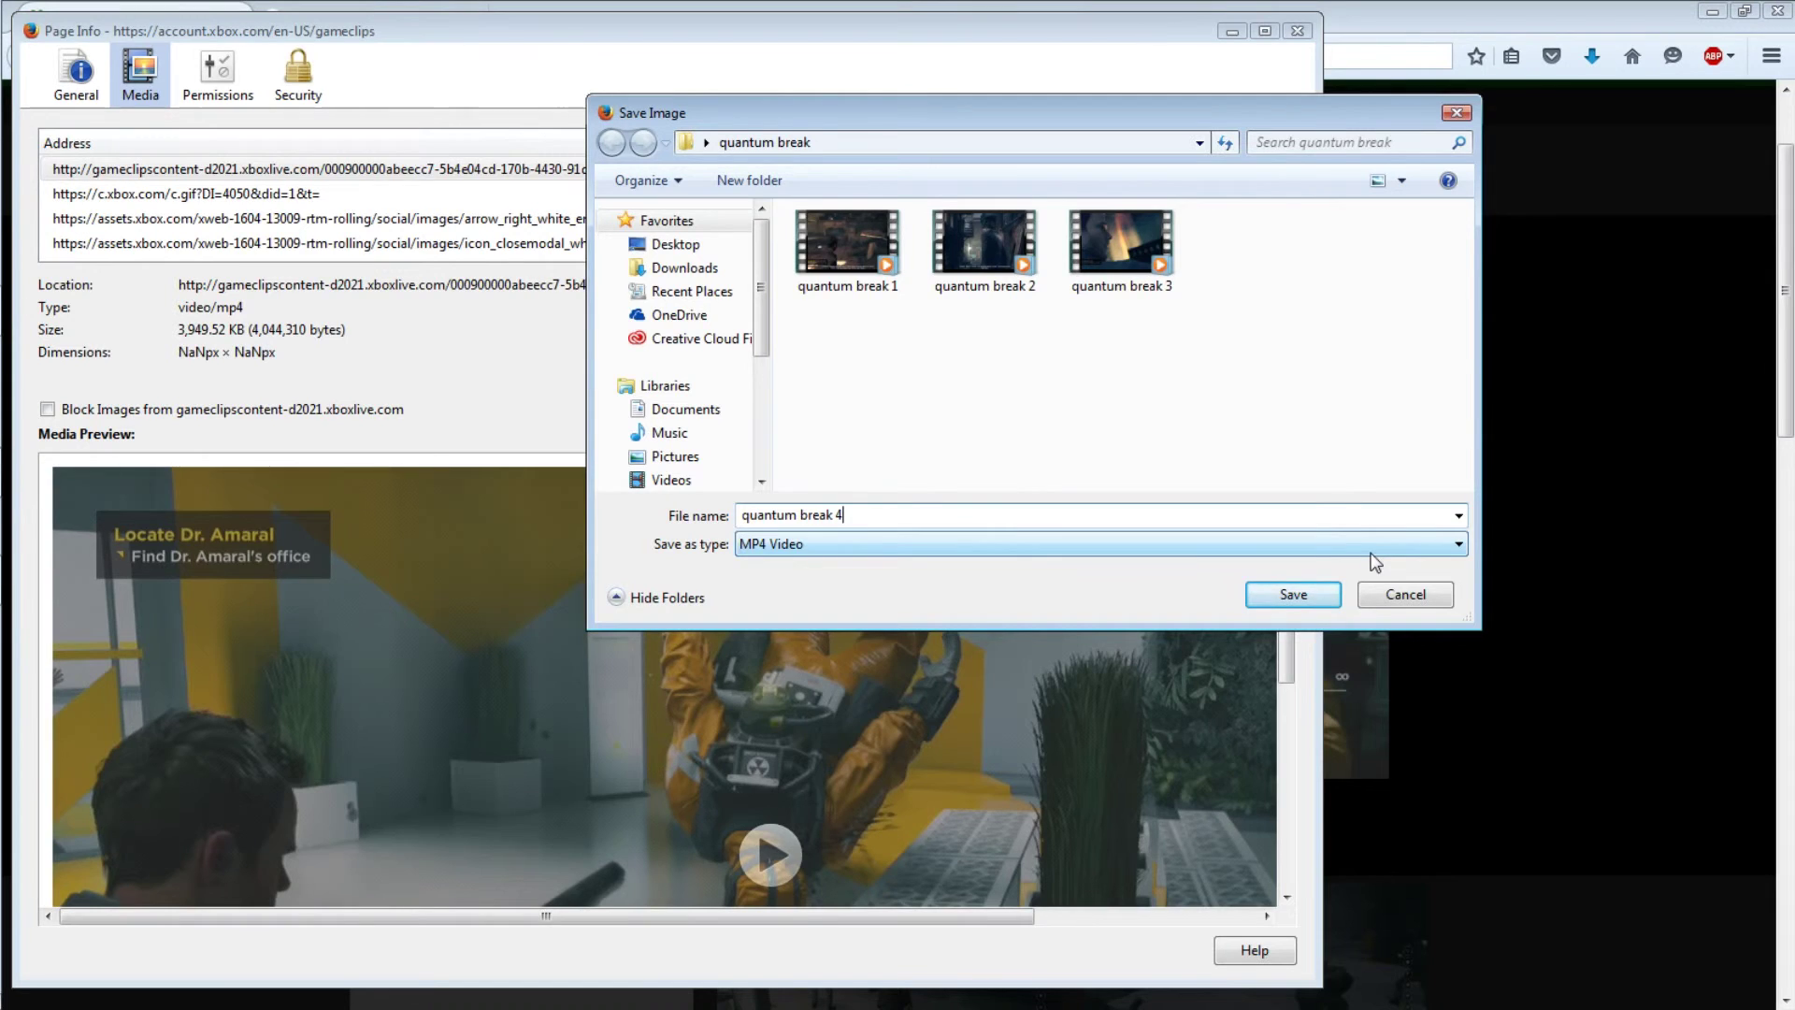
pyautogui.hotkey('ctrl', 'a')
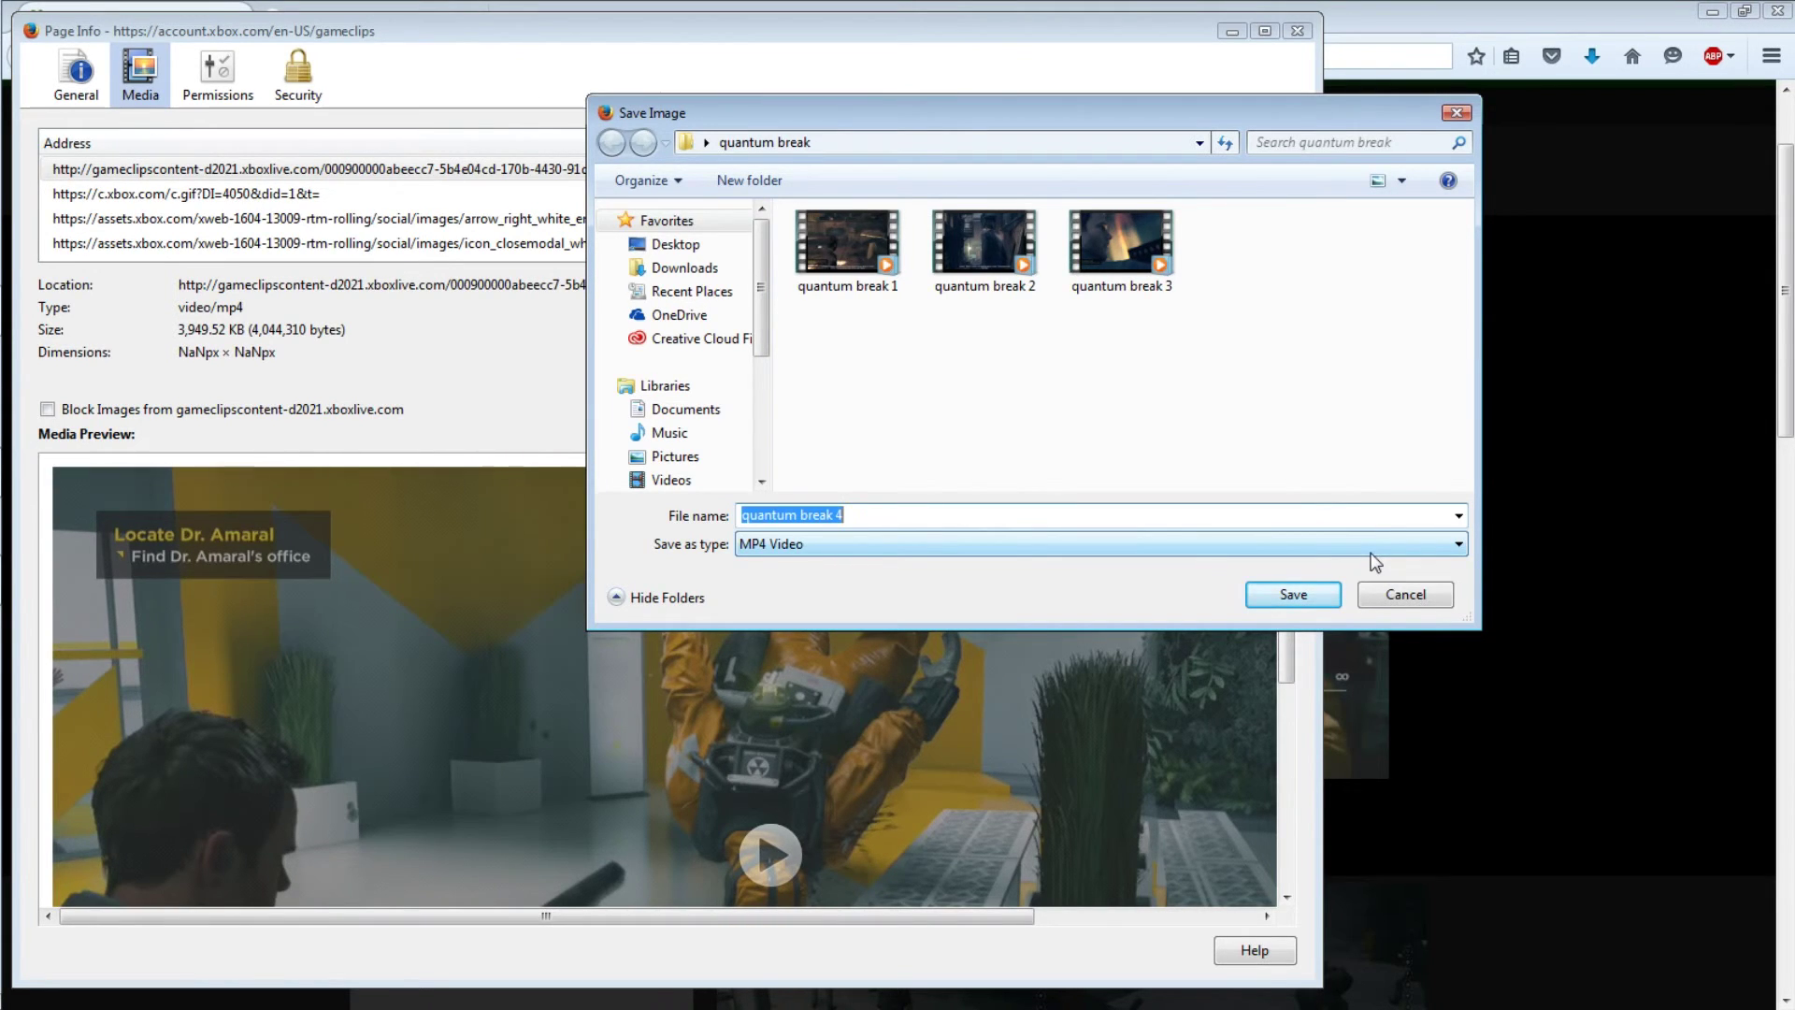
pyautogui.click(1314, 596)
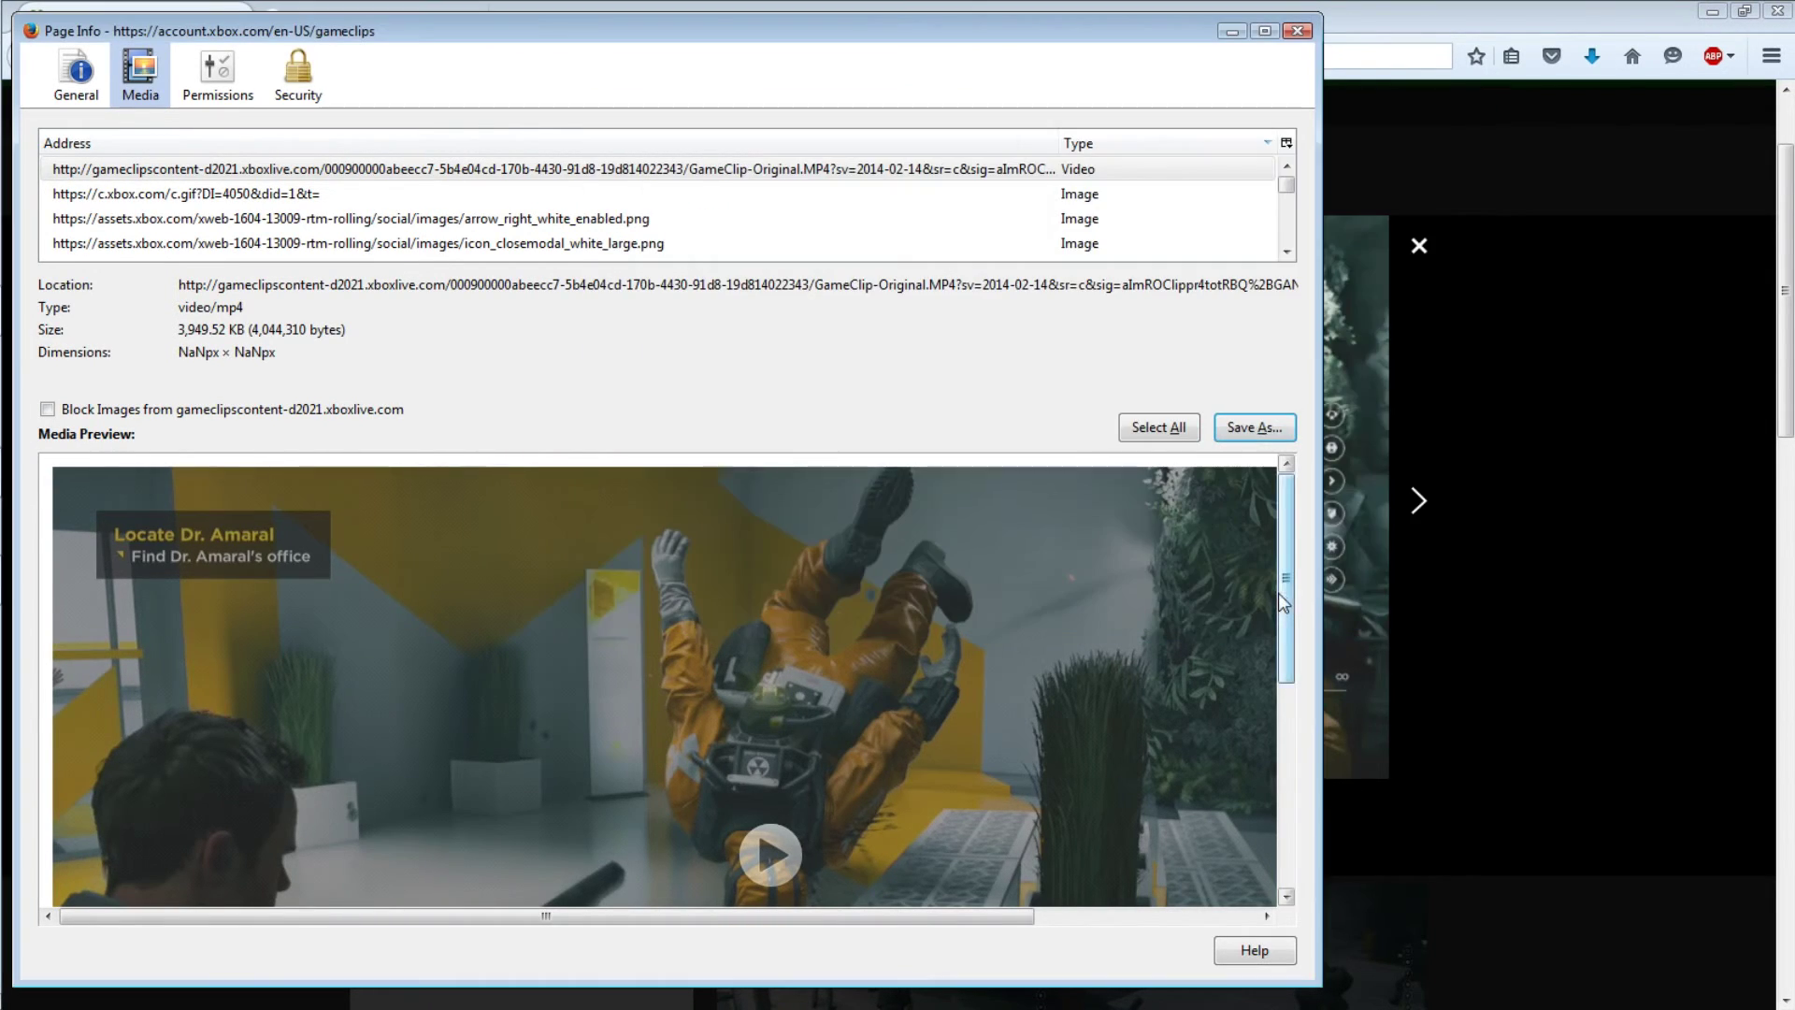
pyautogui.click(1305, 35)
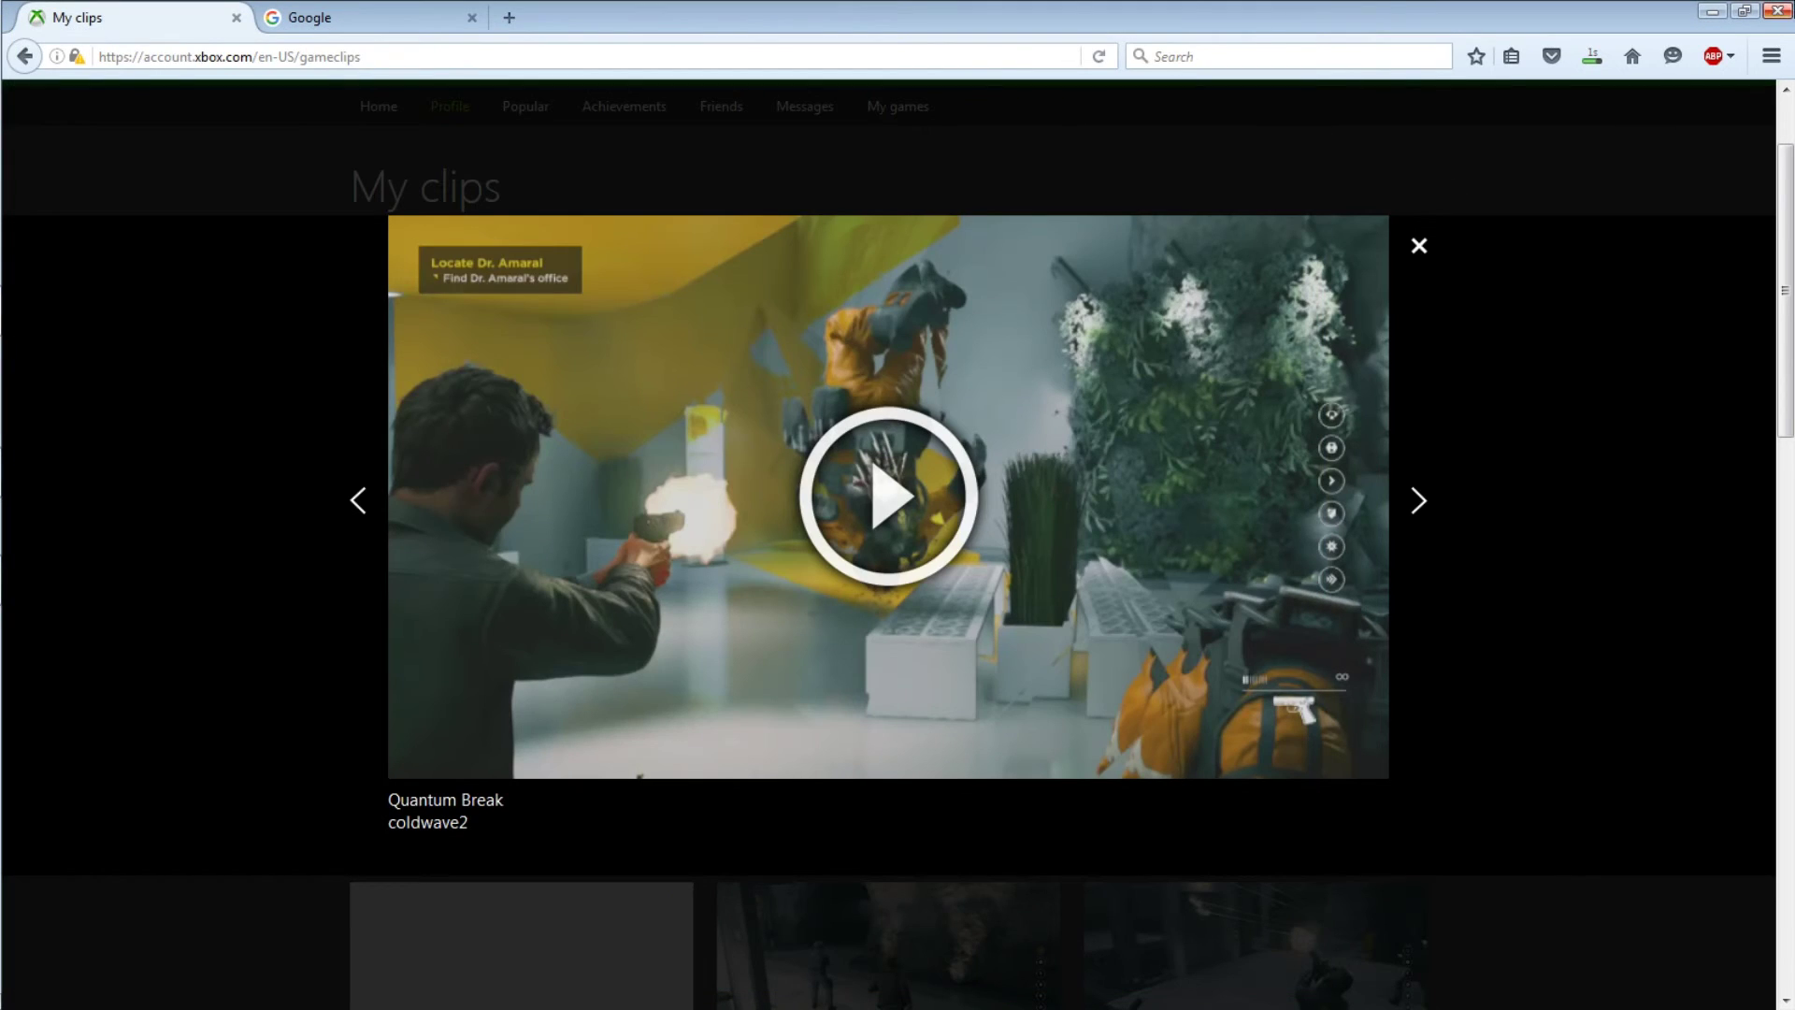
pyautogui.click(1711, 13)
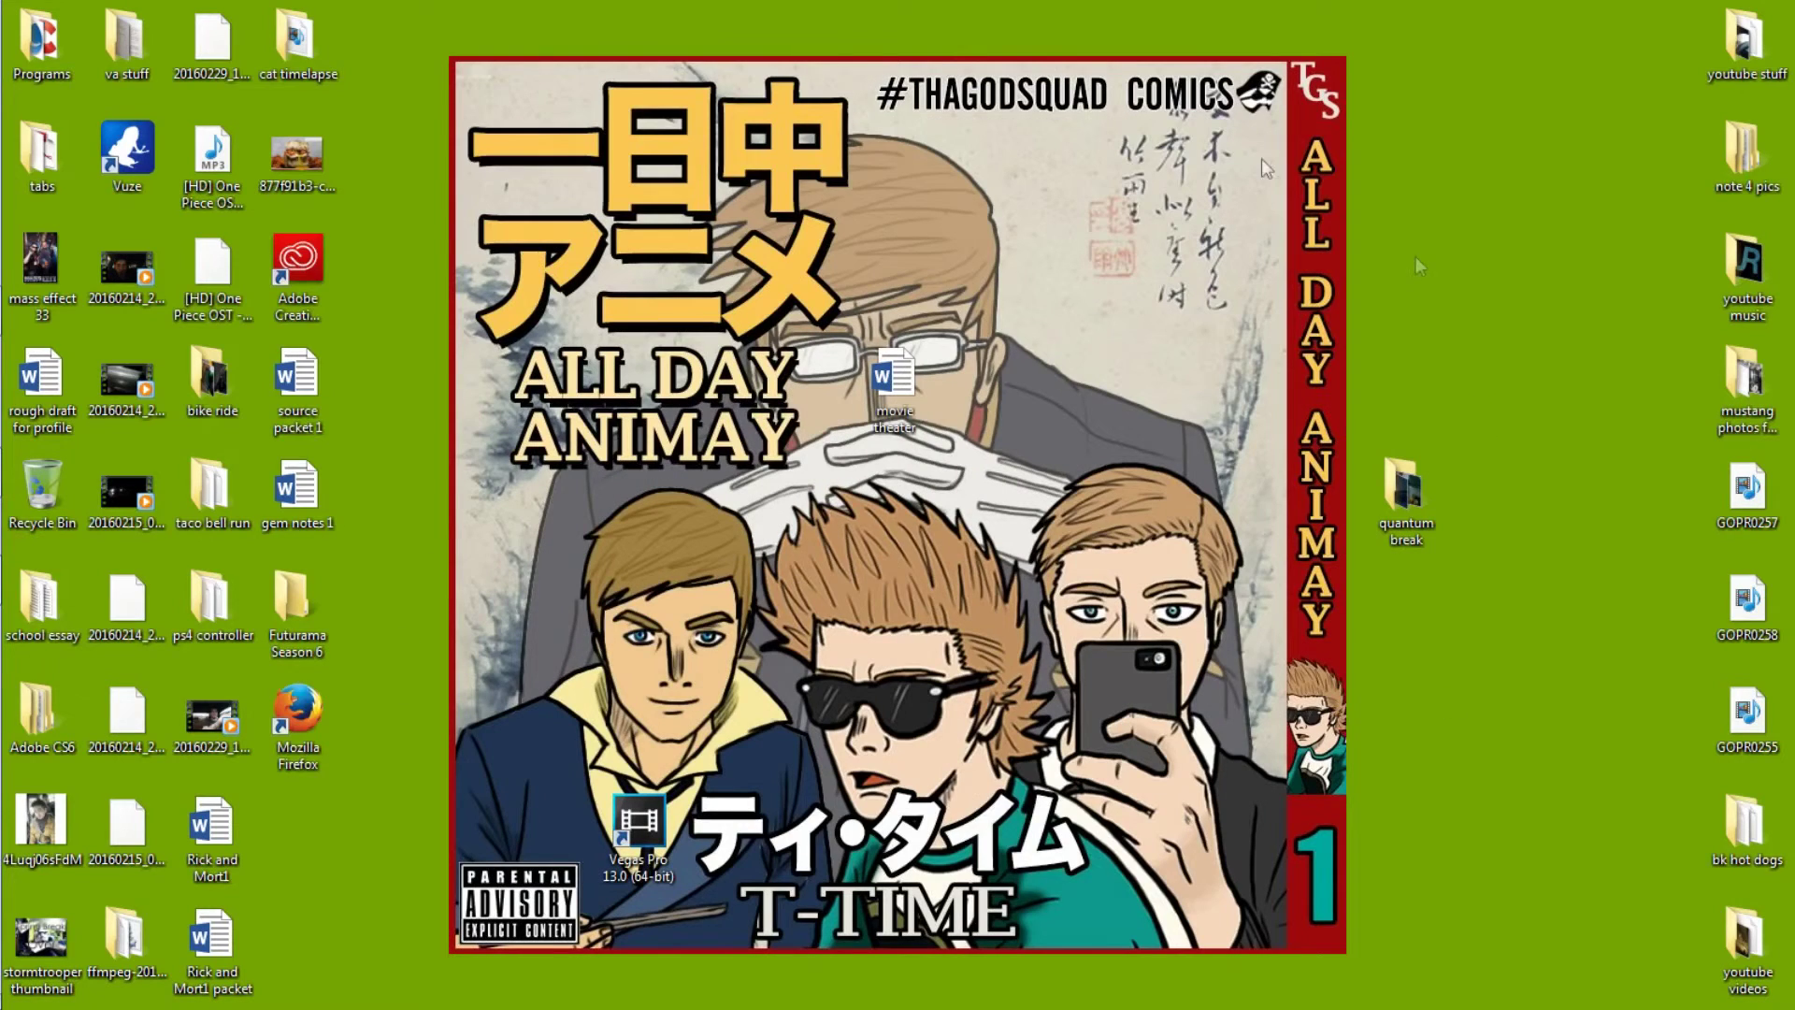
pyautogui.moveTo(3, 524)
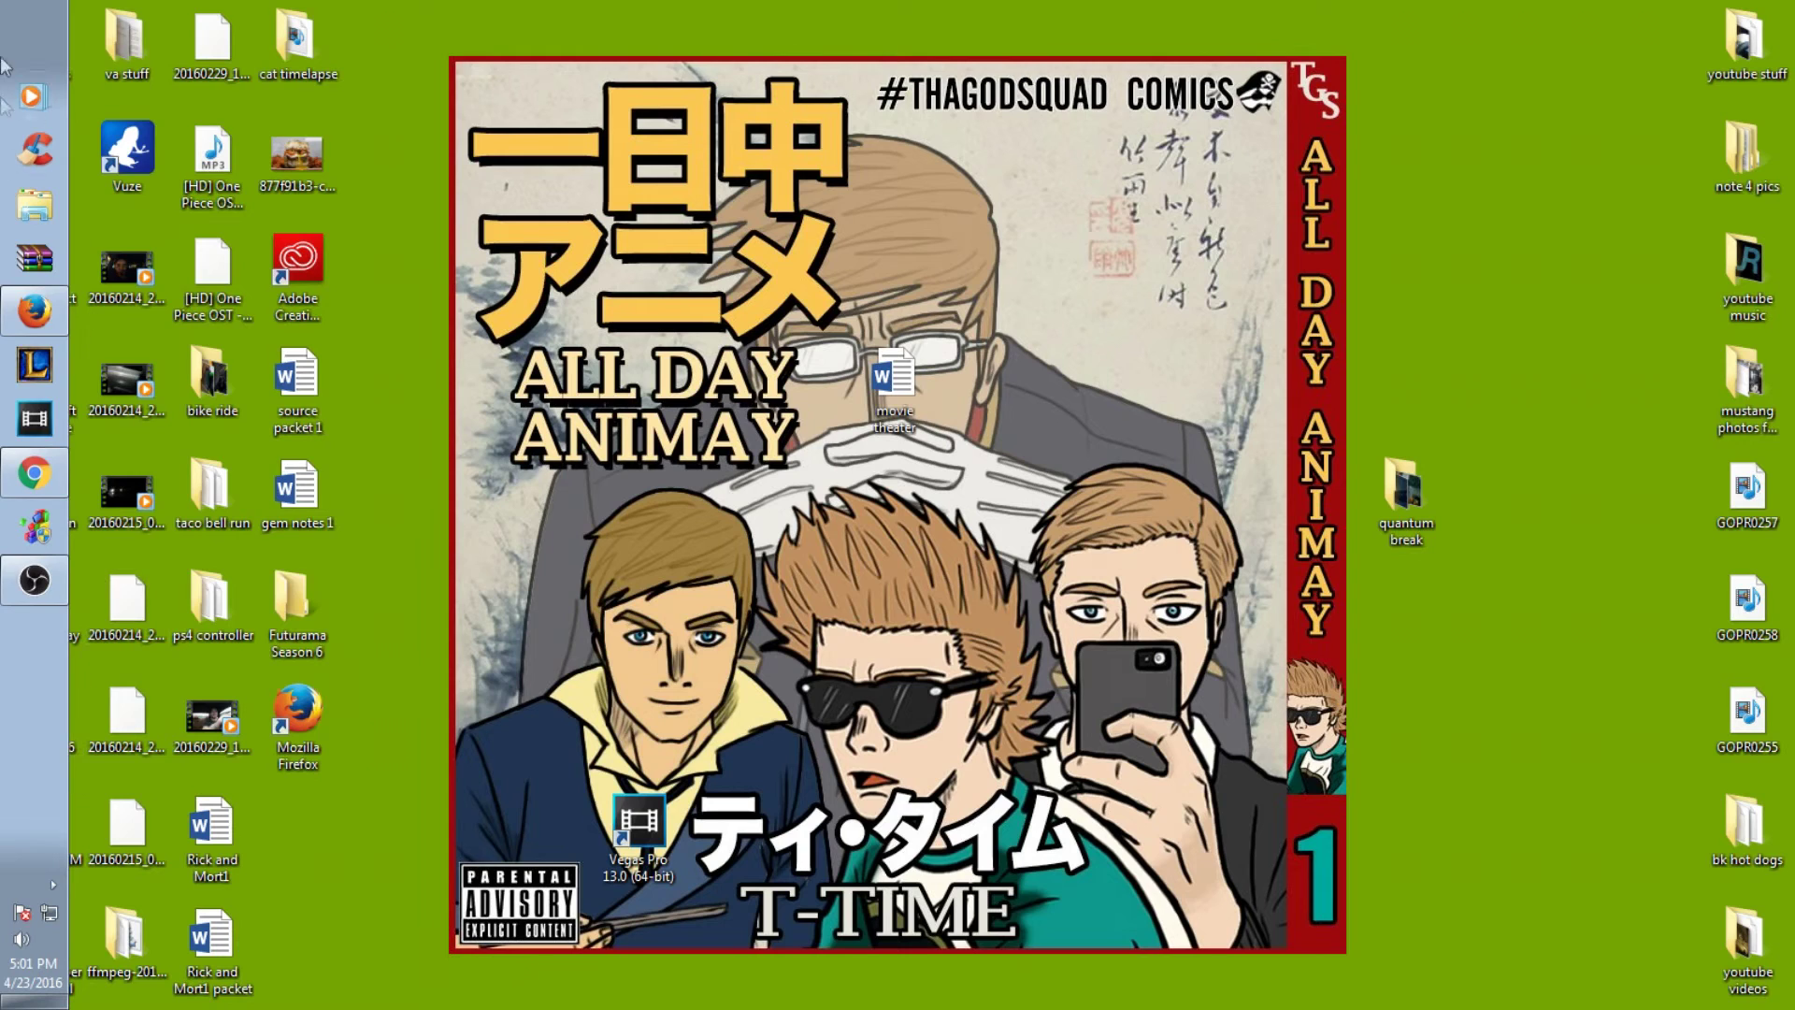
pyautogui.click(22, 17)
pyautogui.click(105, 523)
pyautogui.scroll(-5, 105, 520)
pyautogui.scroll(-2, 120, 340)
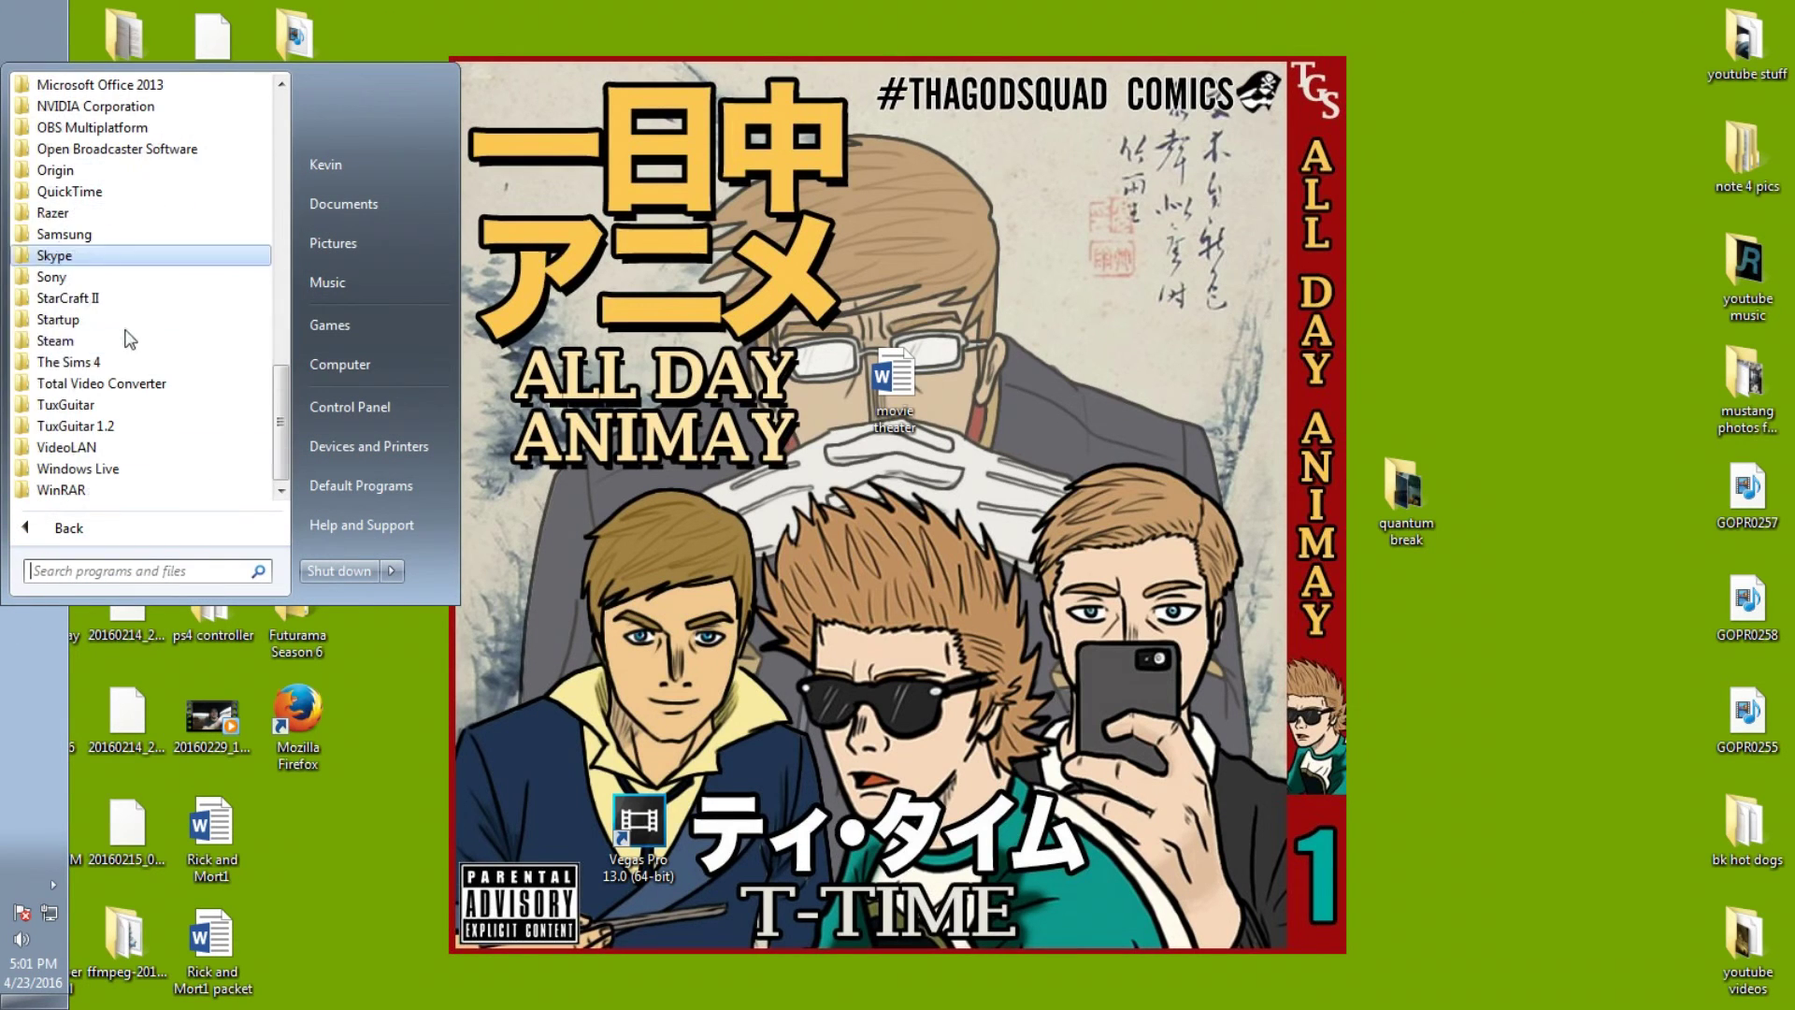
pyautogui.scroll(5, 159, 430)
pyautogui.click(1036, 432)
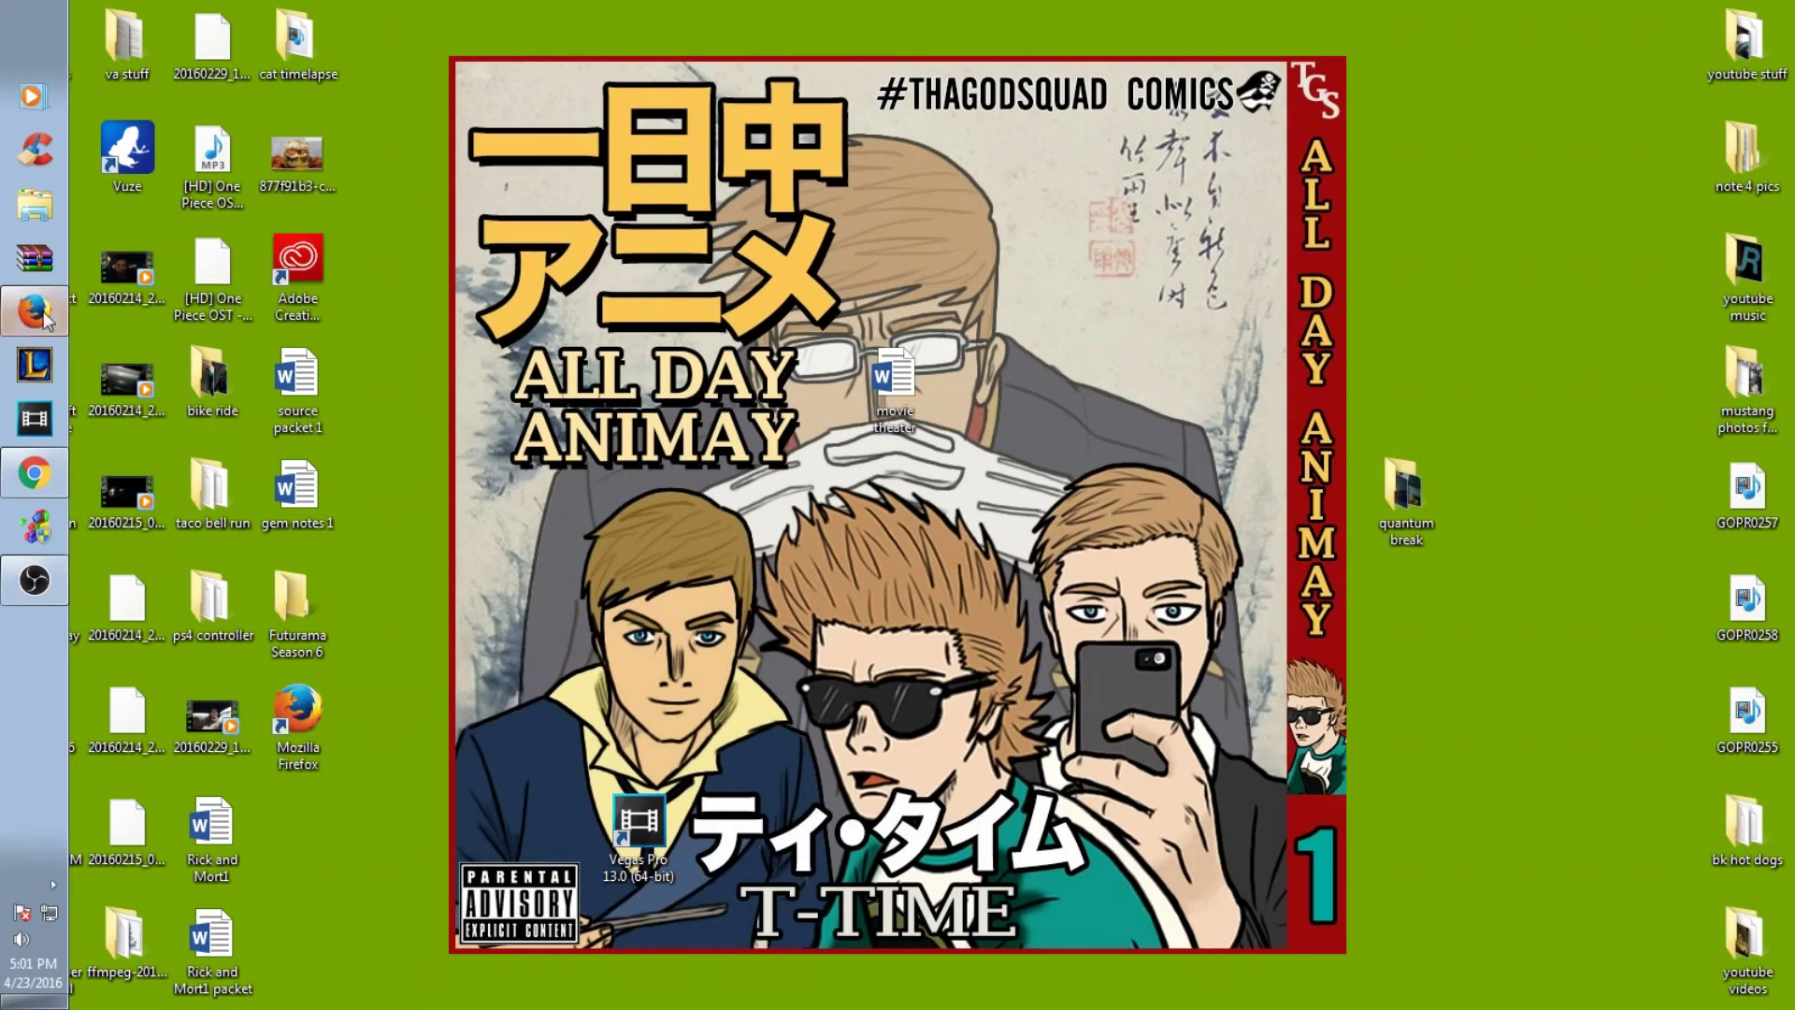
pyautogui.click(34, 473)
pyautogui.click(34, 473)
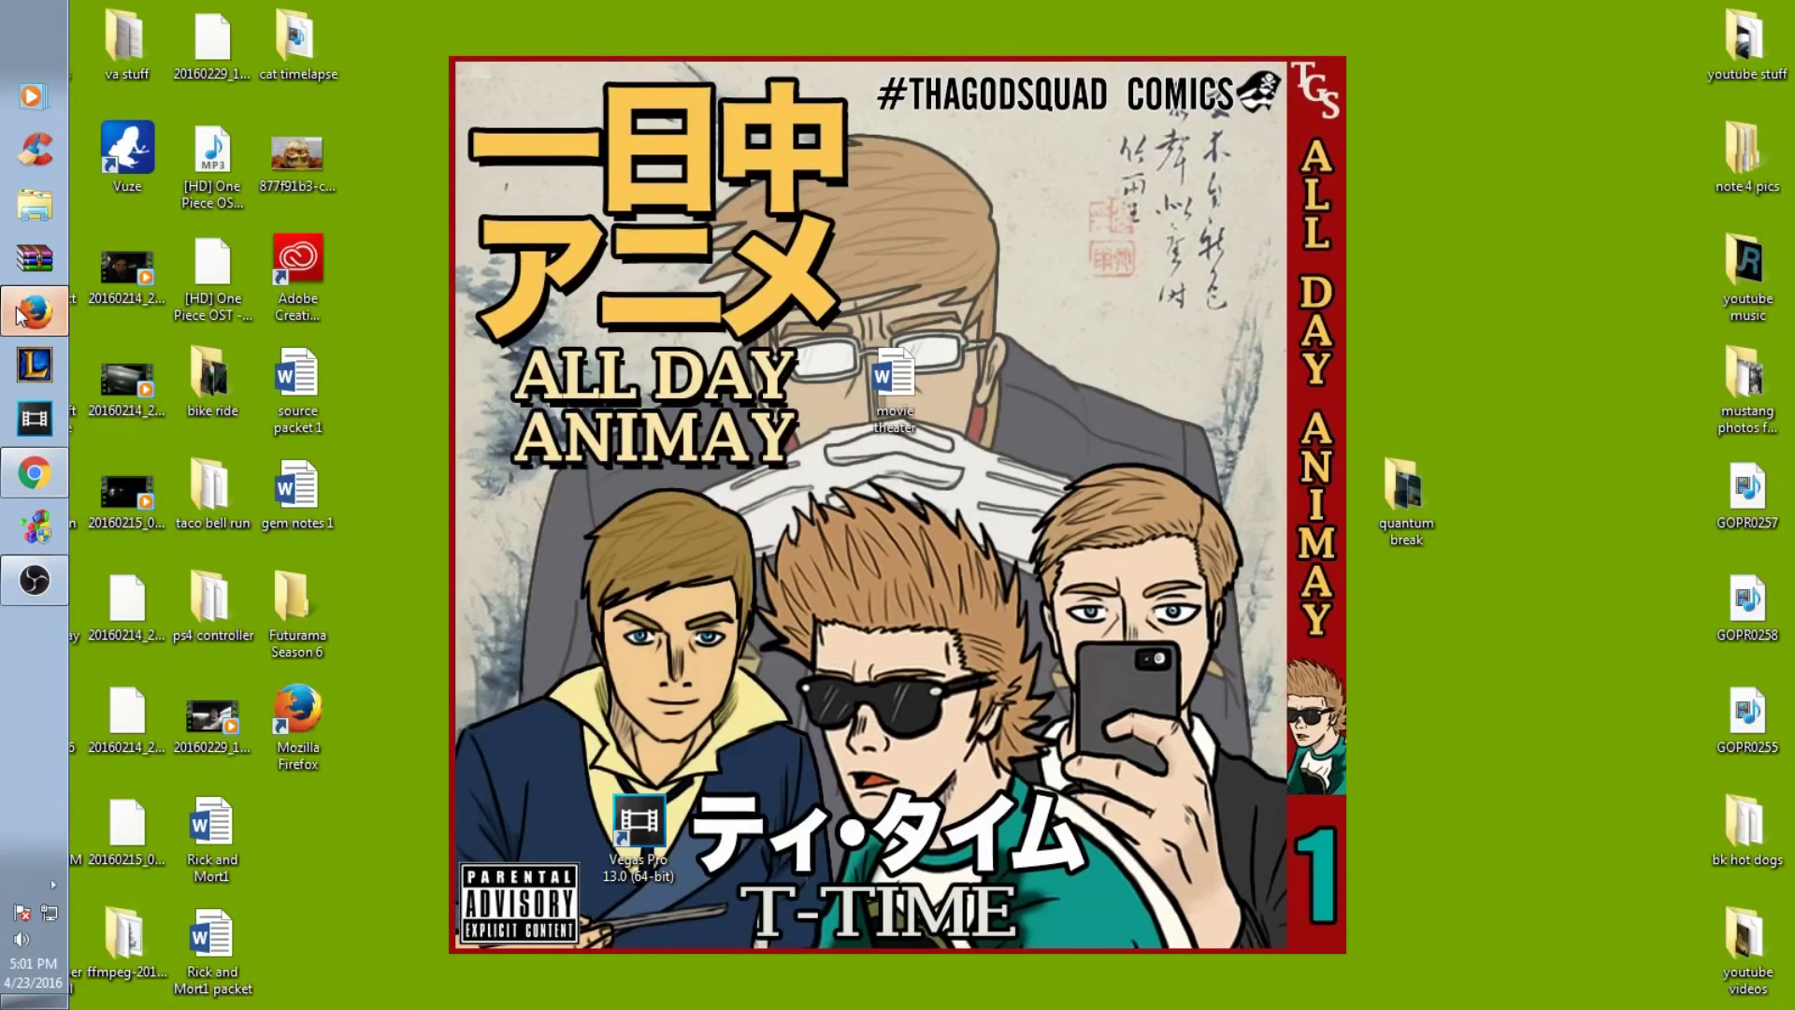
pyautogui.click(18, 301)
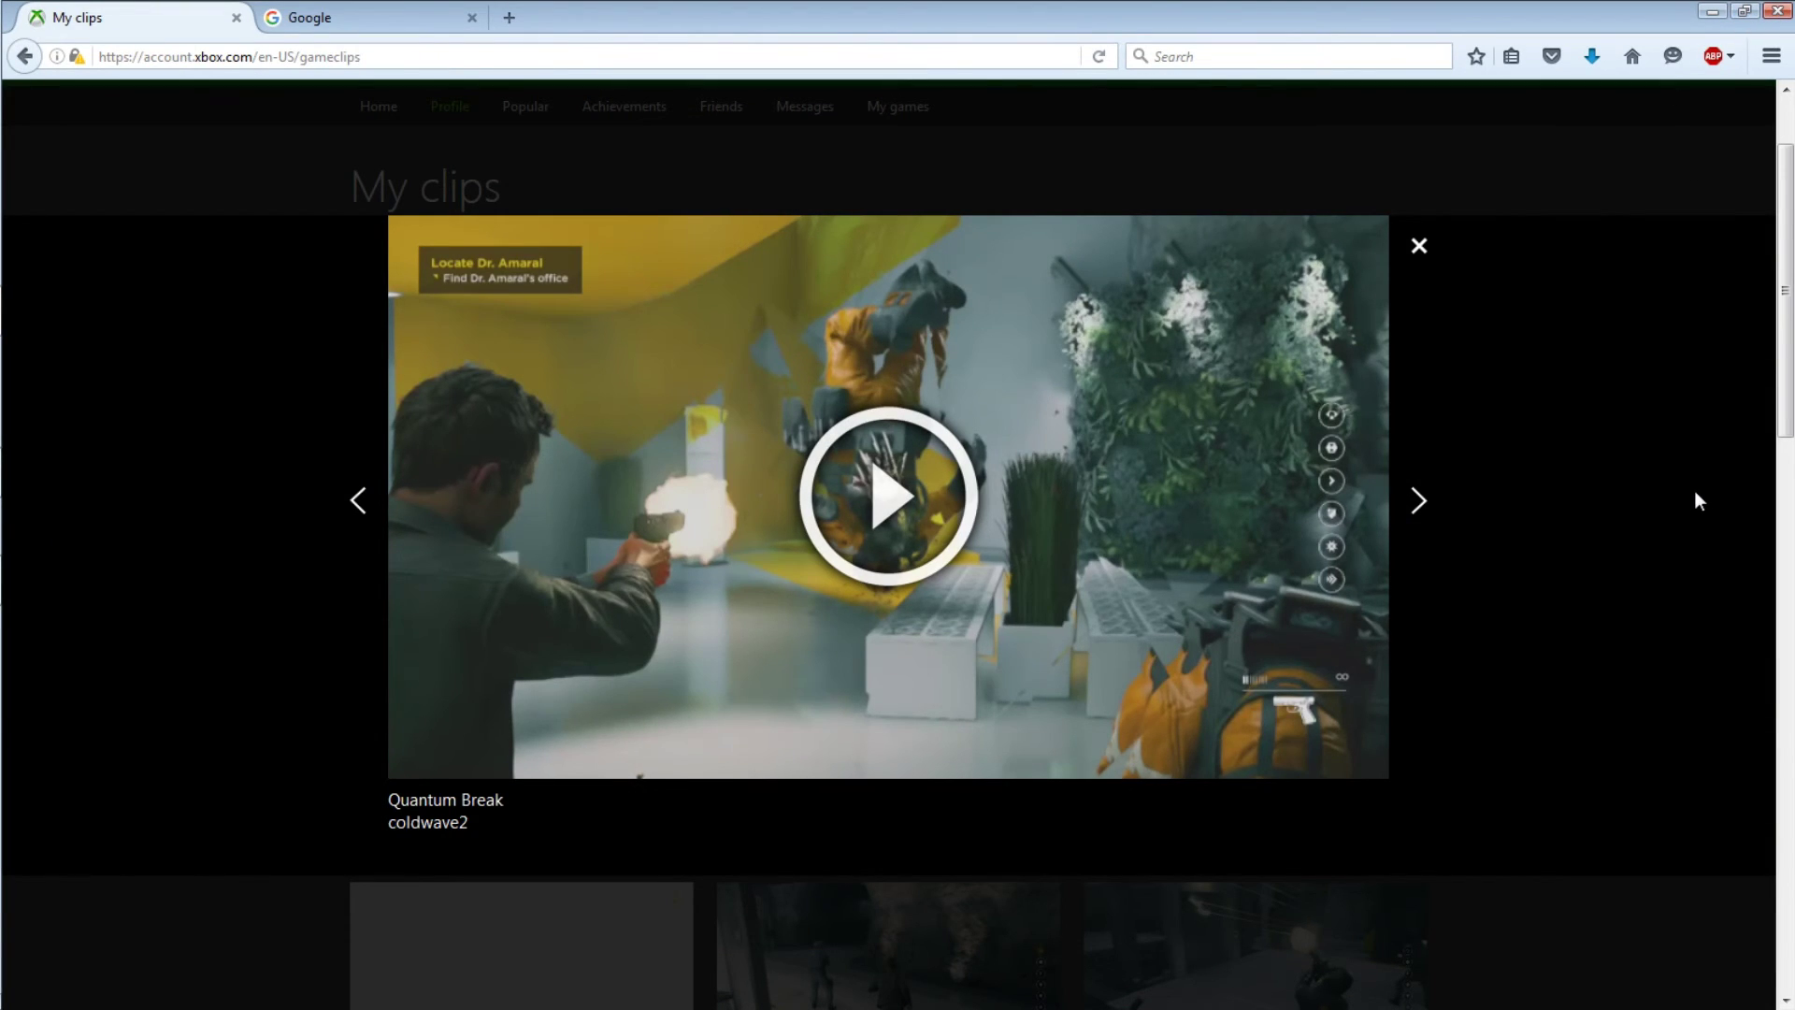